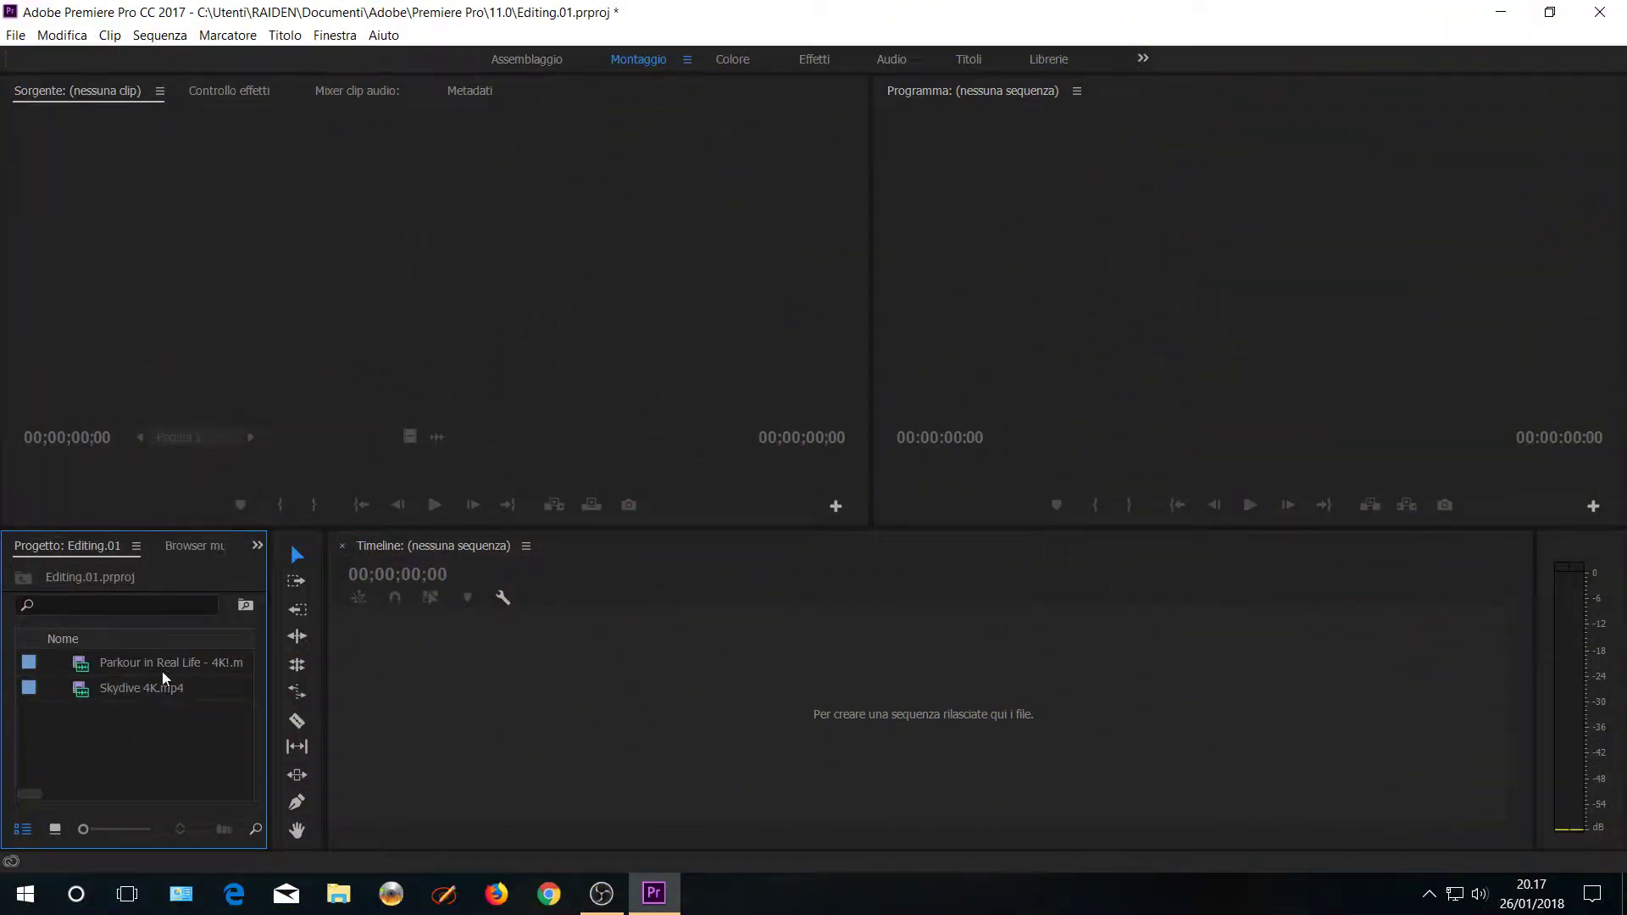
- Load Skydive 4K.mp4 into the Source monitor and jump to about 00:03:42:09
double_click(162, 687)
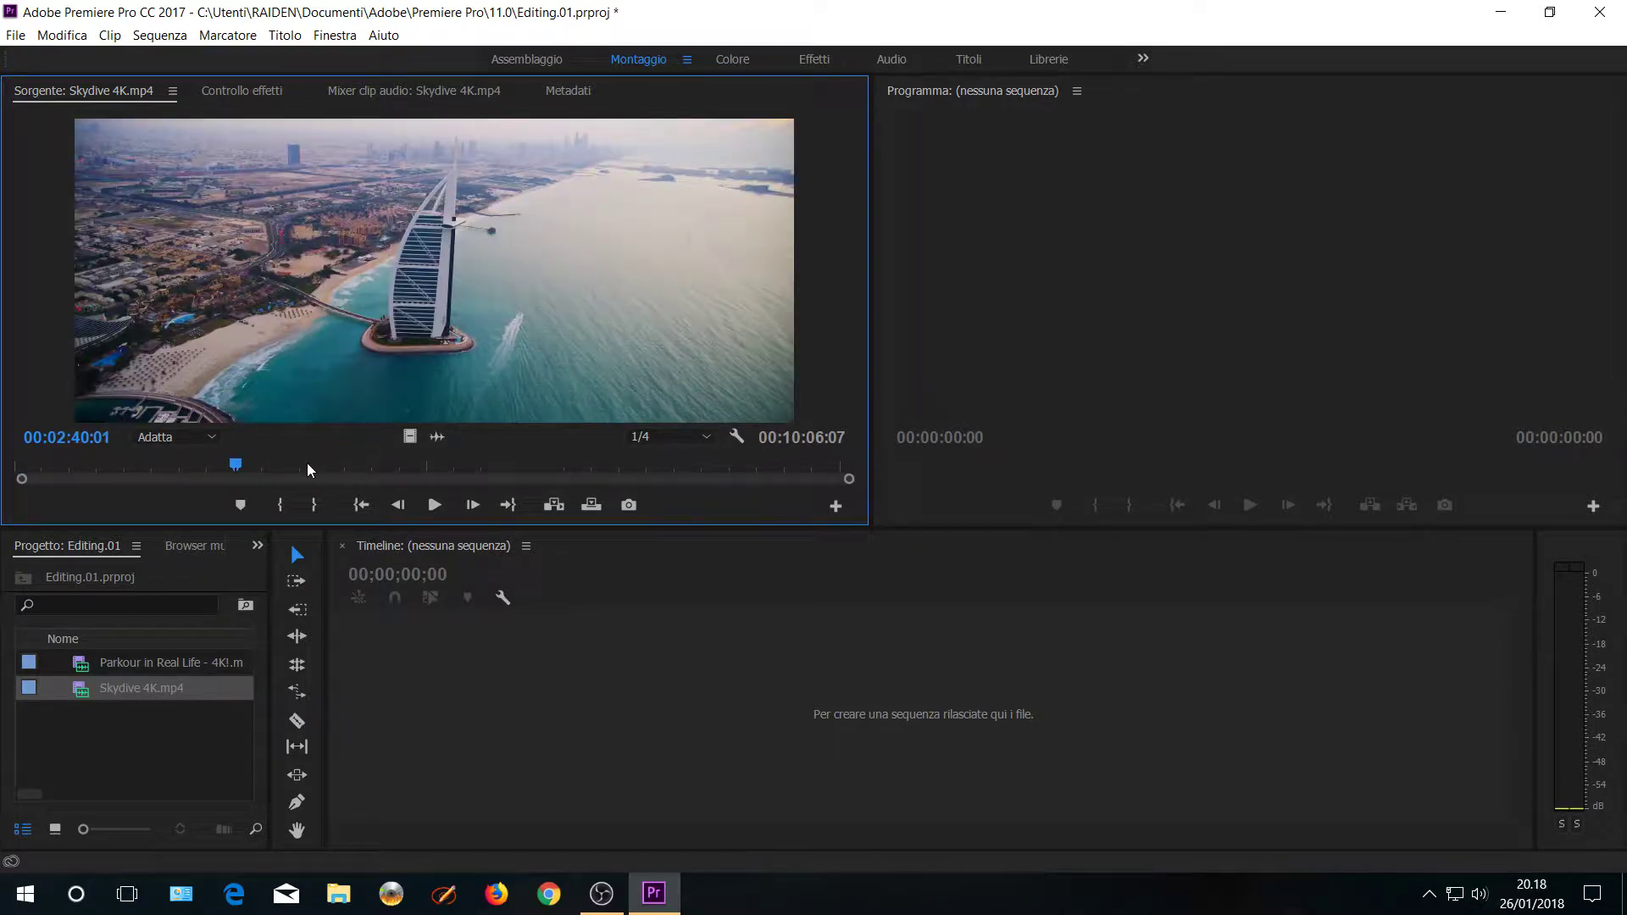
click(322, 463)
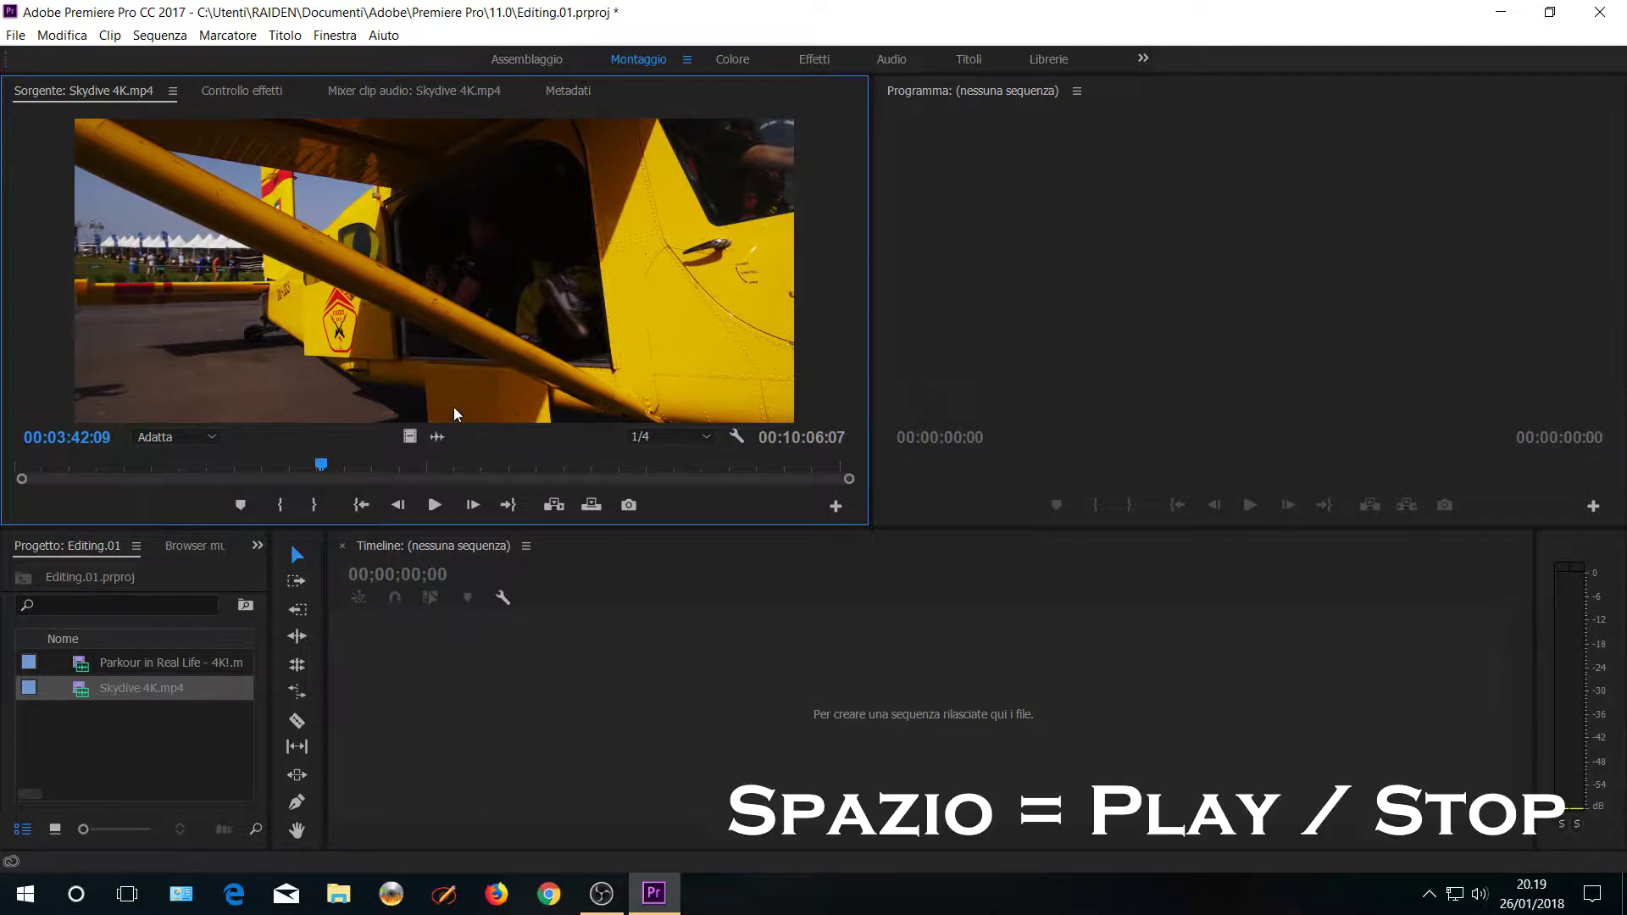
- Play and stop the clip, then step by single and five-frame increments to 00:03:48:09
key(space)
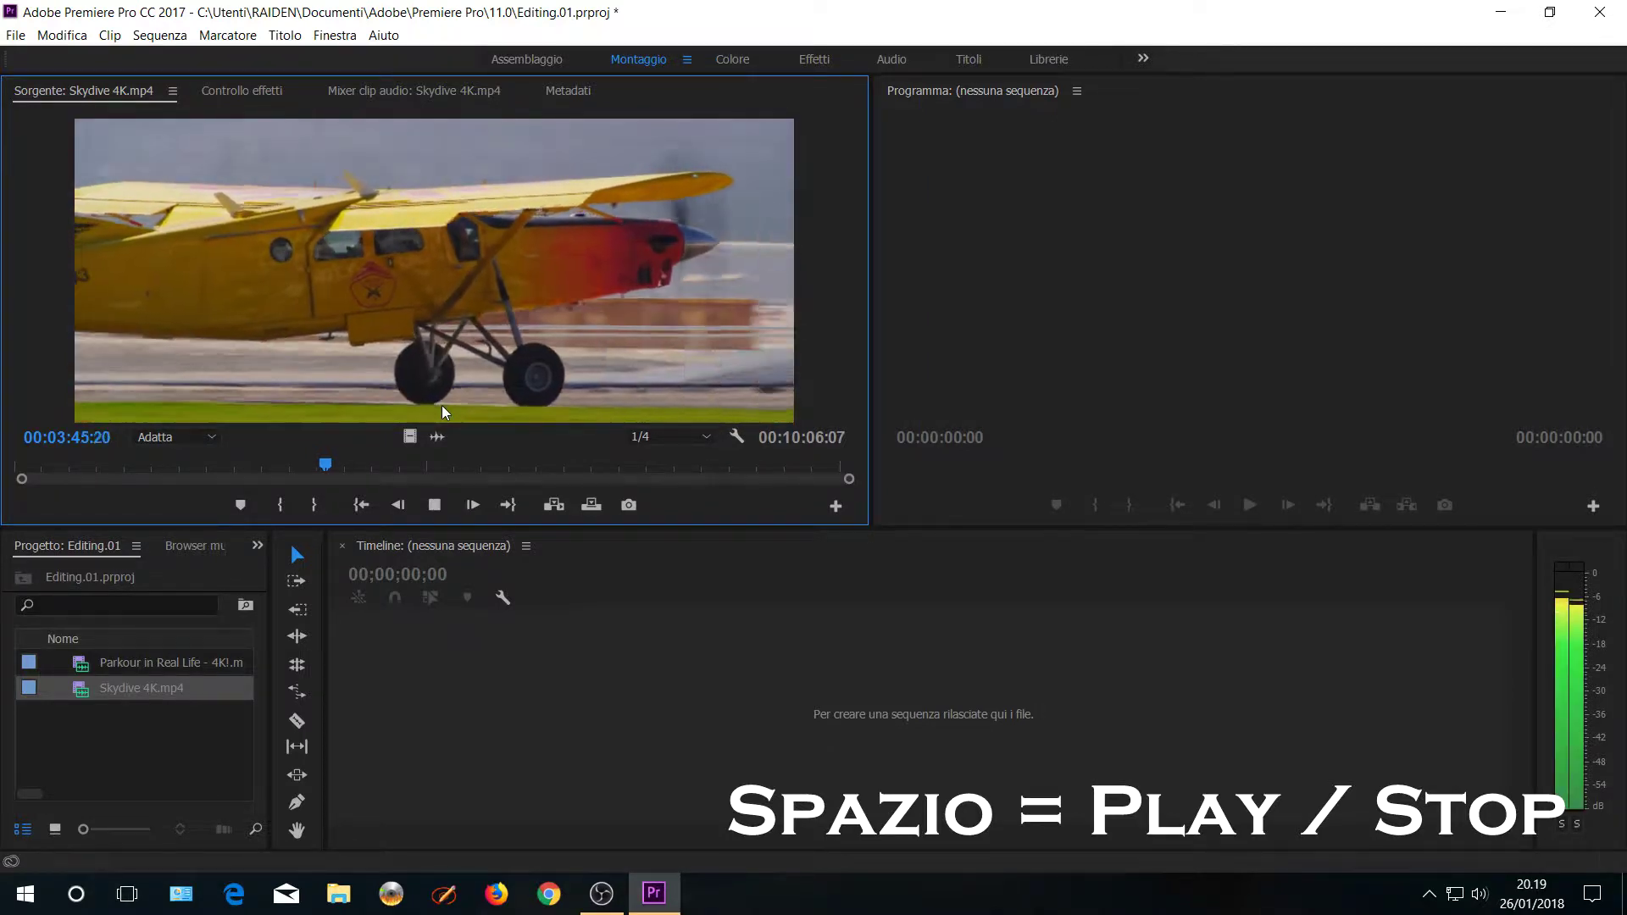
key(space)
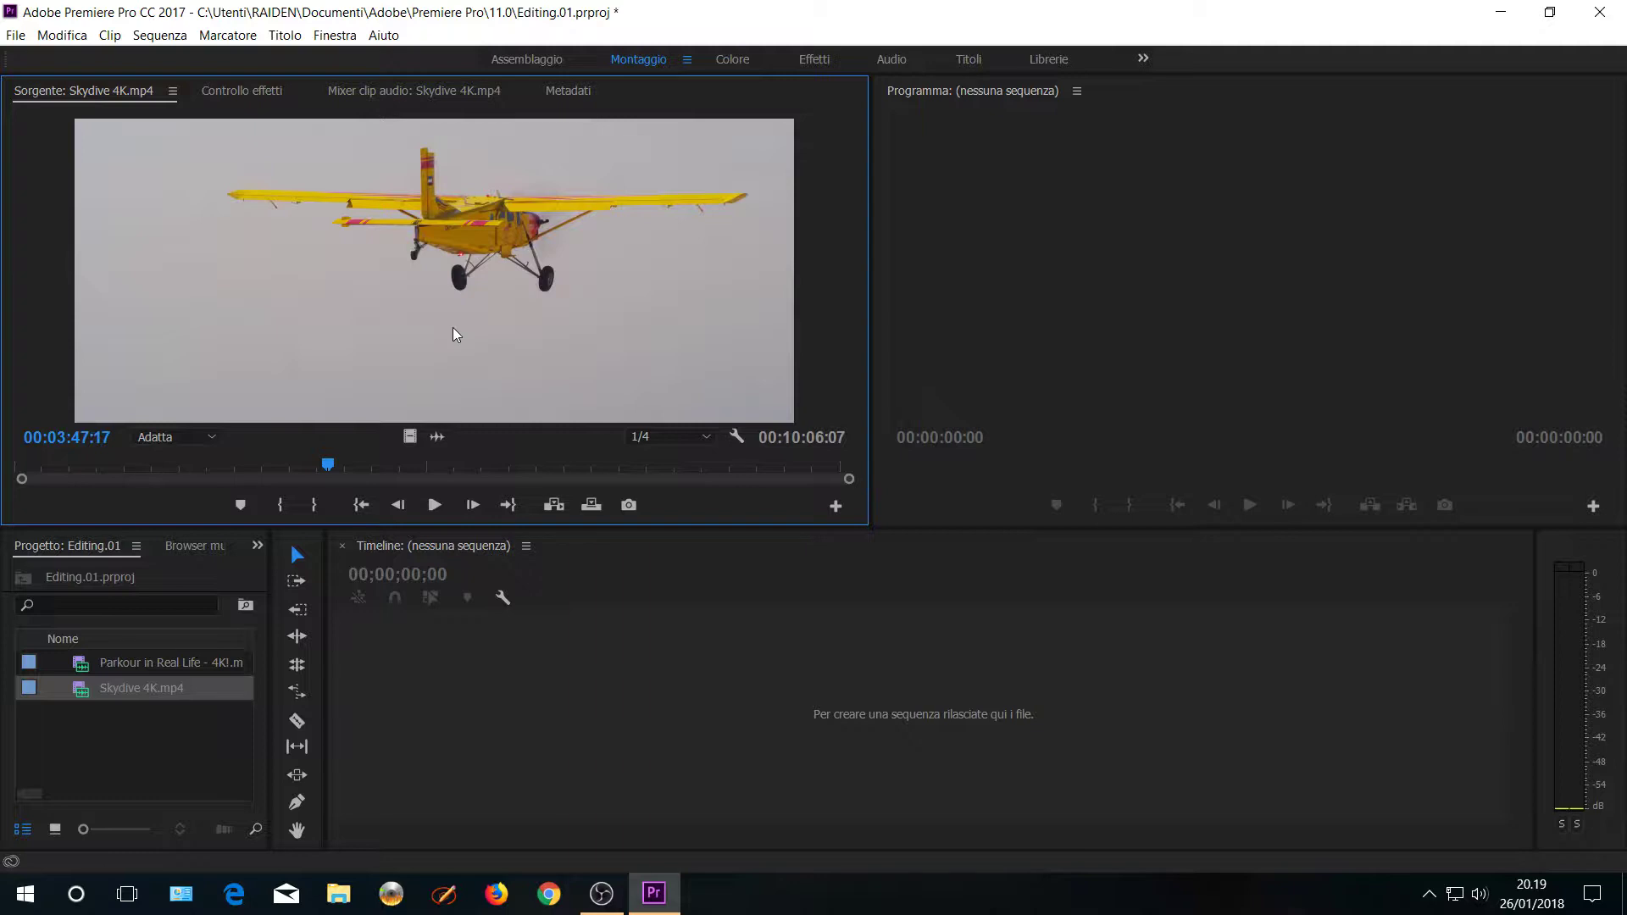
key(Right)
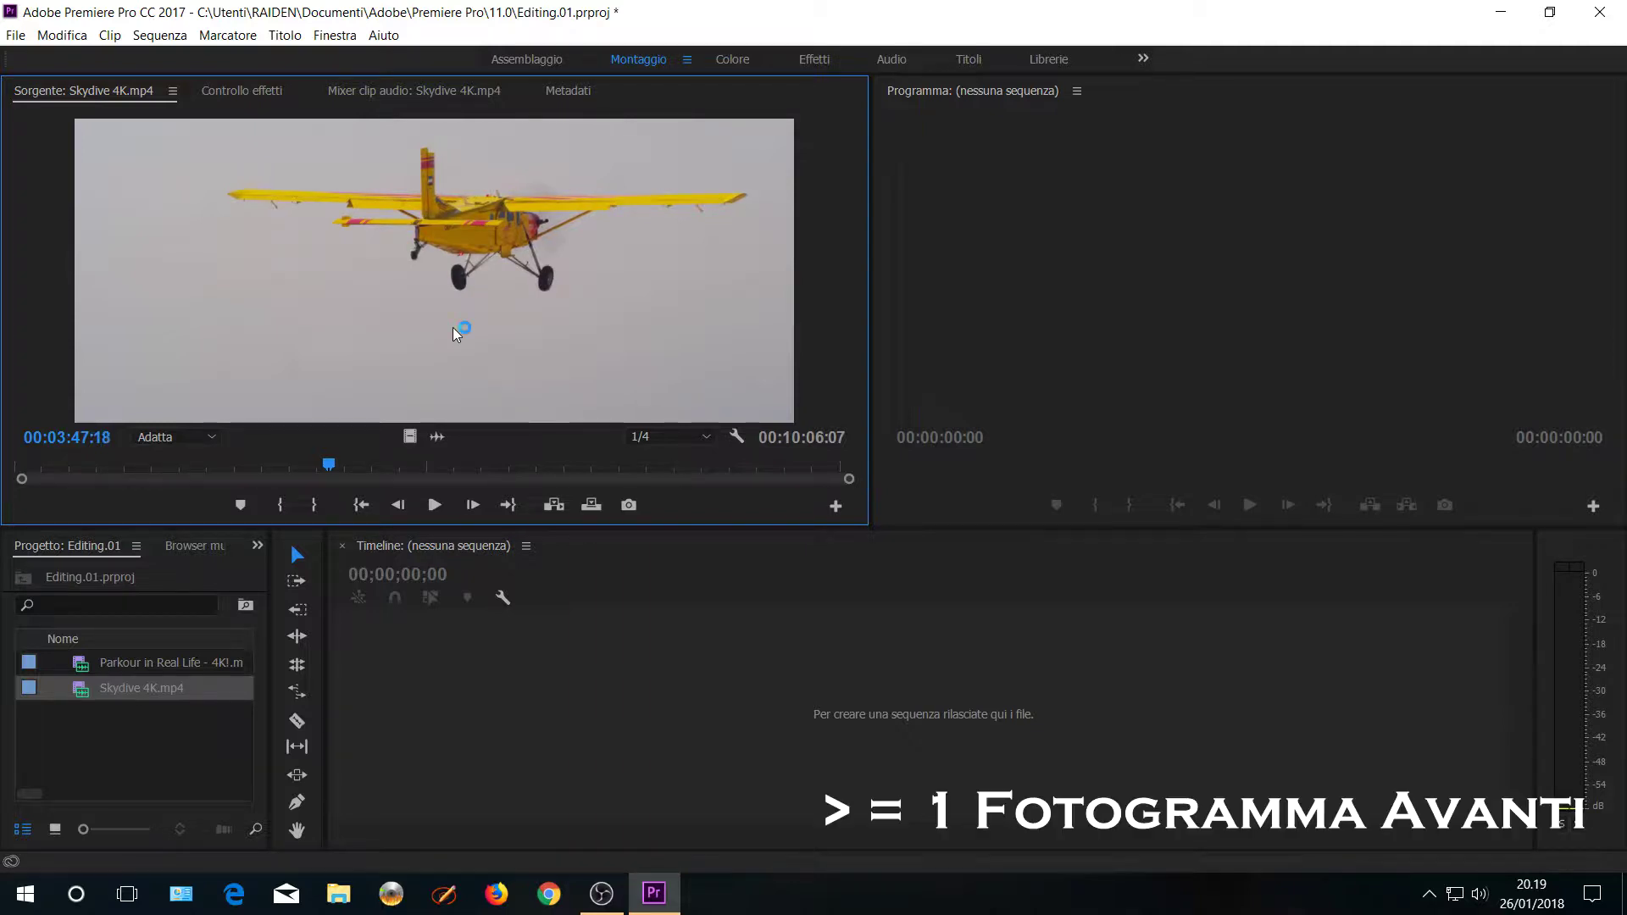
key(Right)
key(Right)
key(Right)
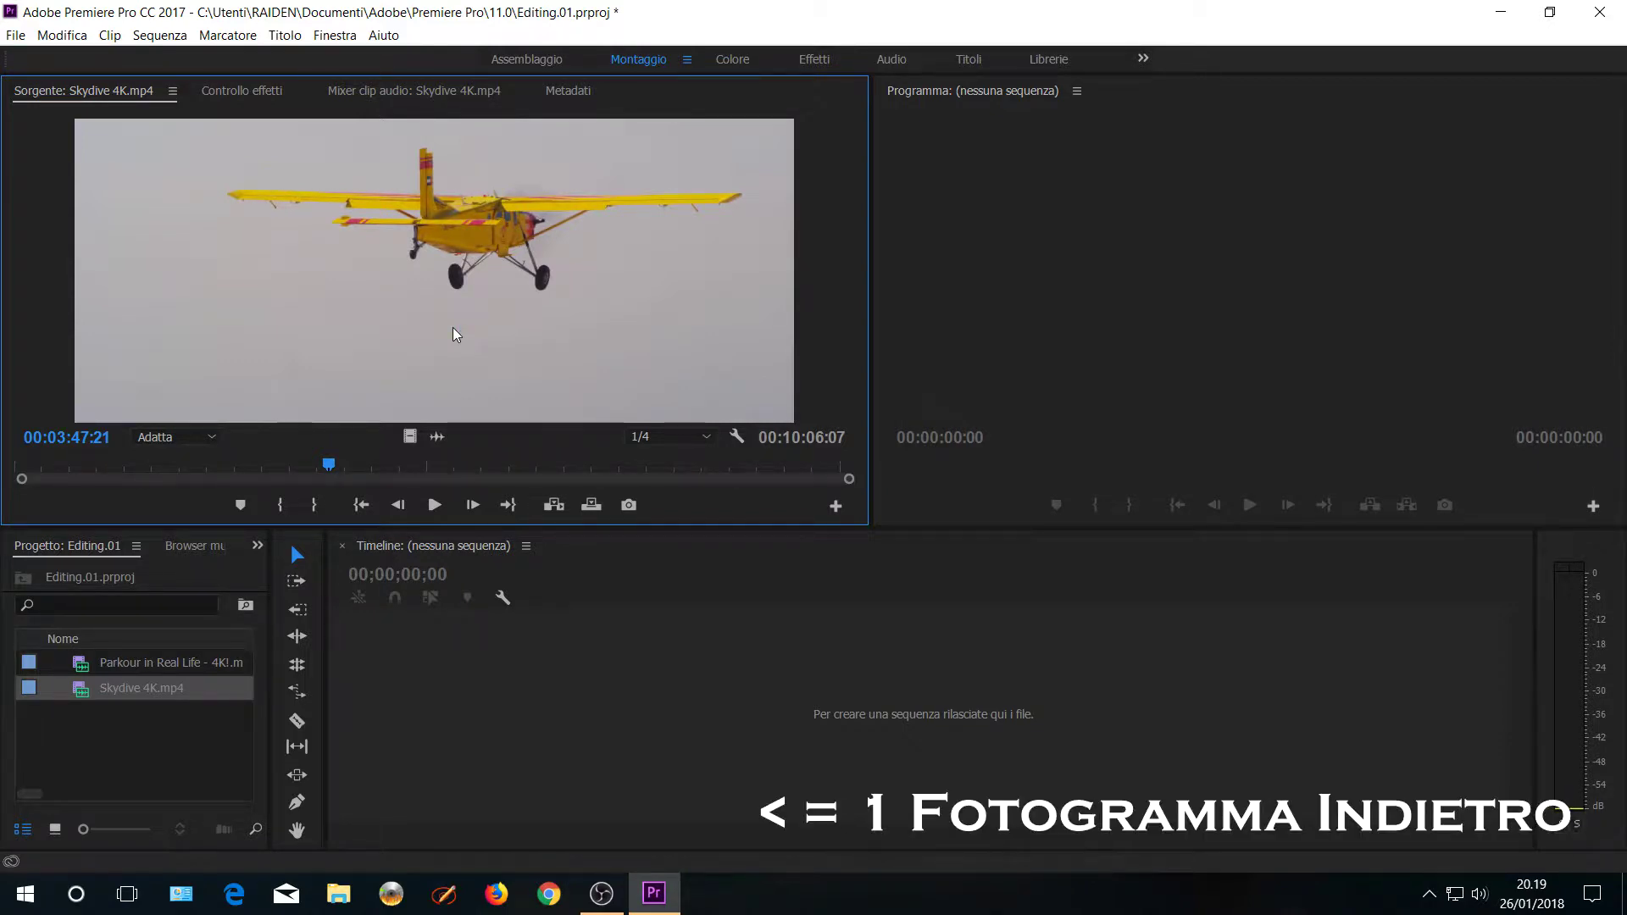
key(Left)
key(Left)
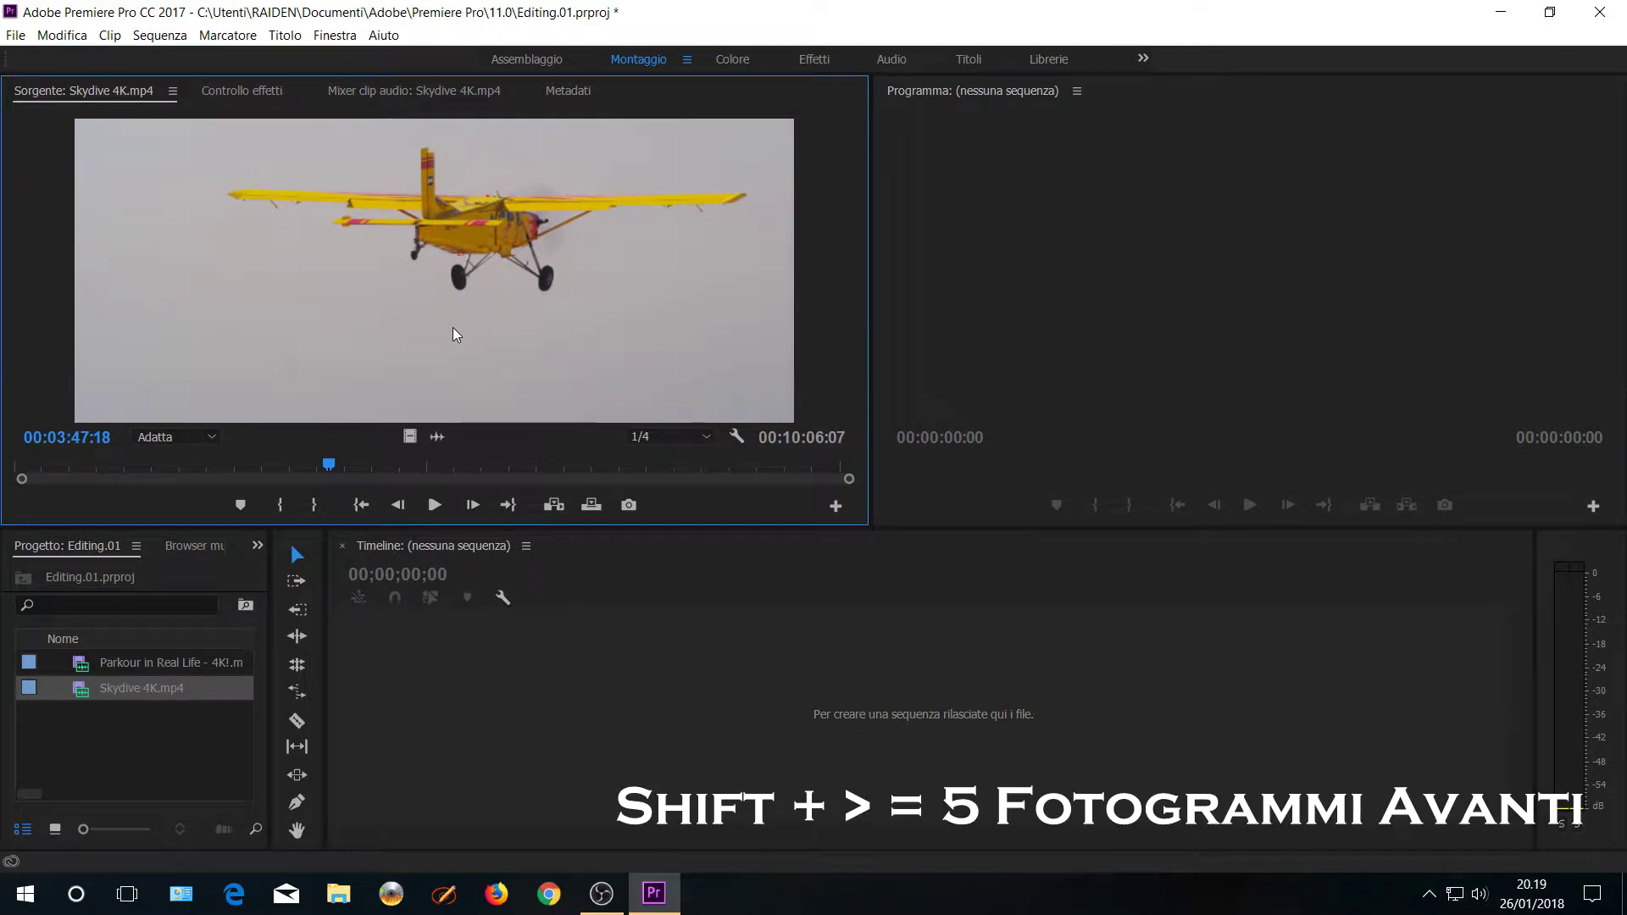
key(shift+Right)
key(shift+Right)
key(shift+Right)
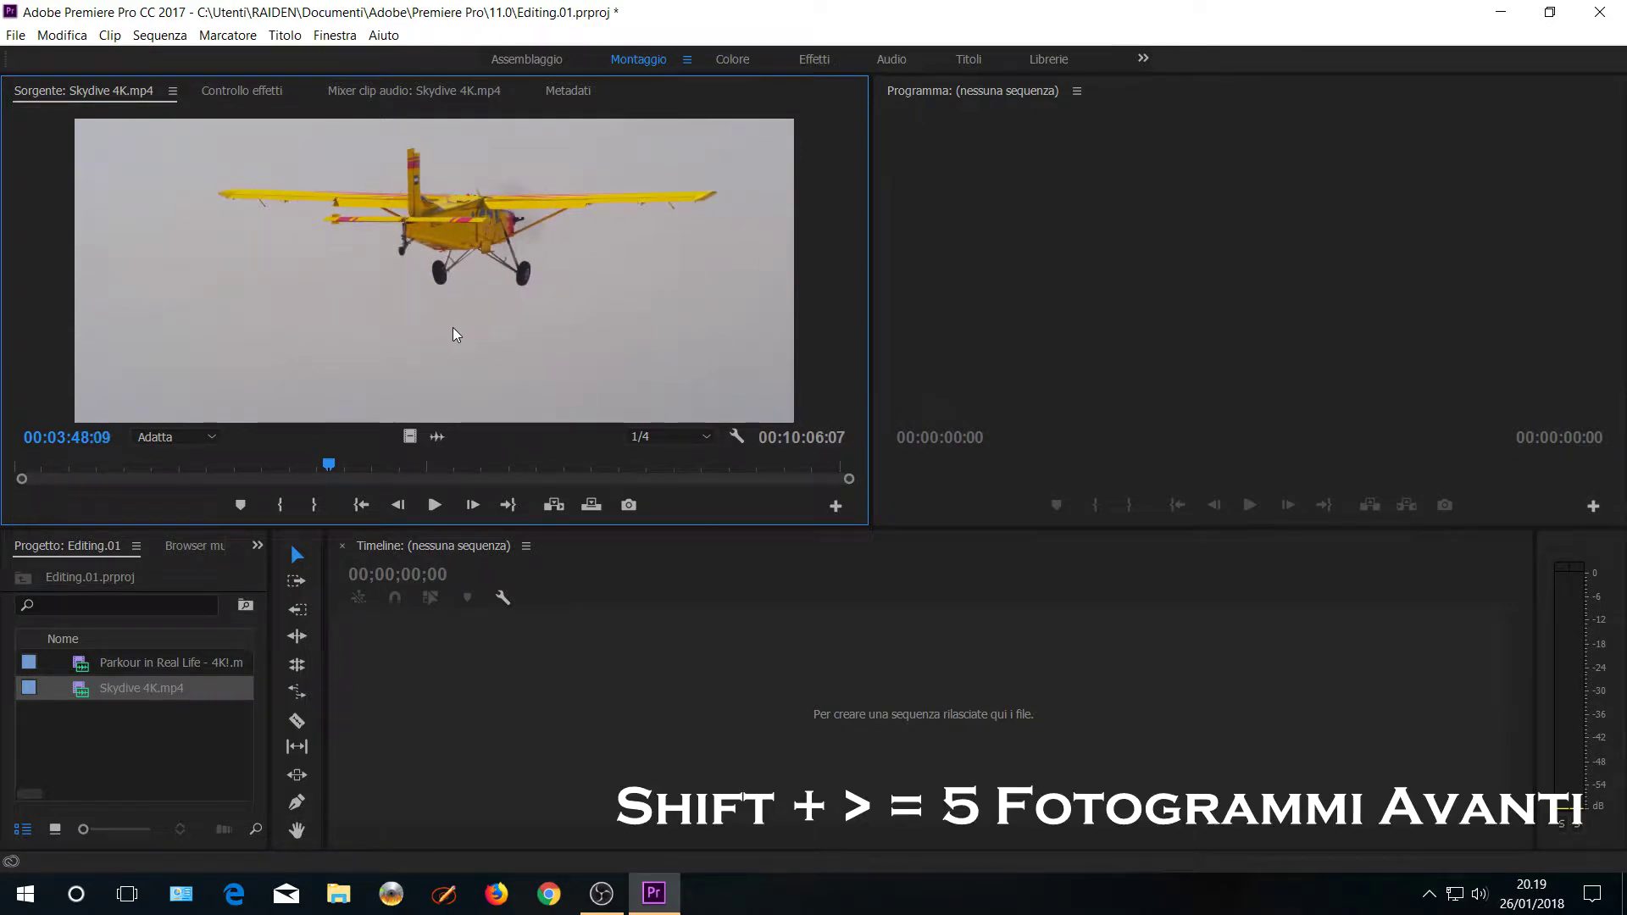
key(shift+Right)
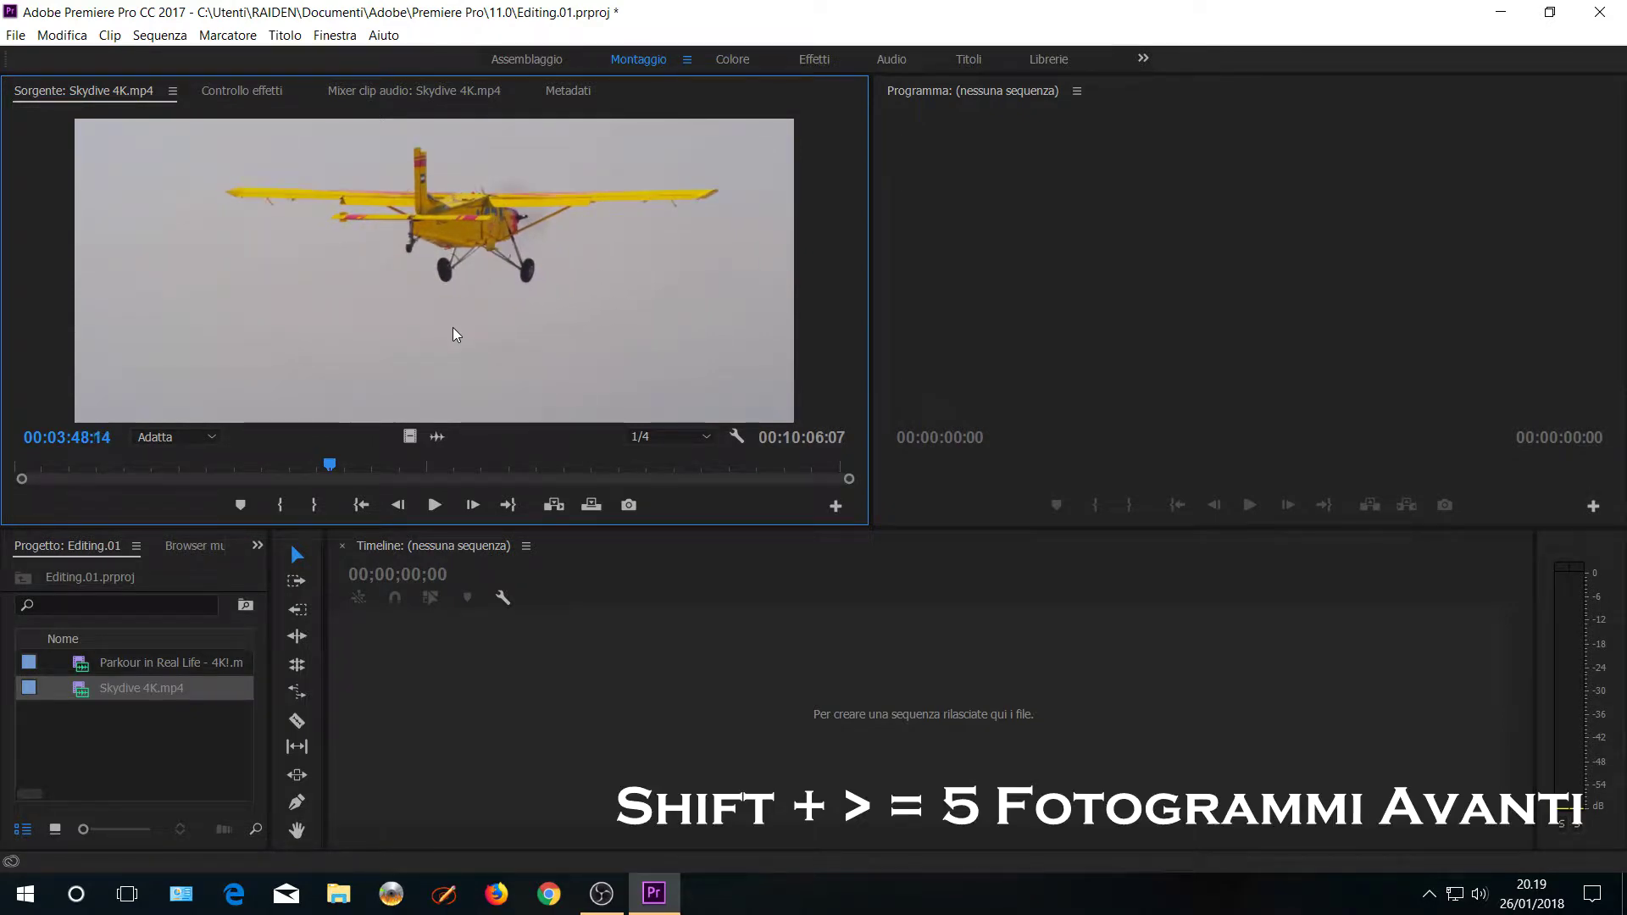
key(shift+Right)
key(shift+Right)
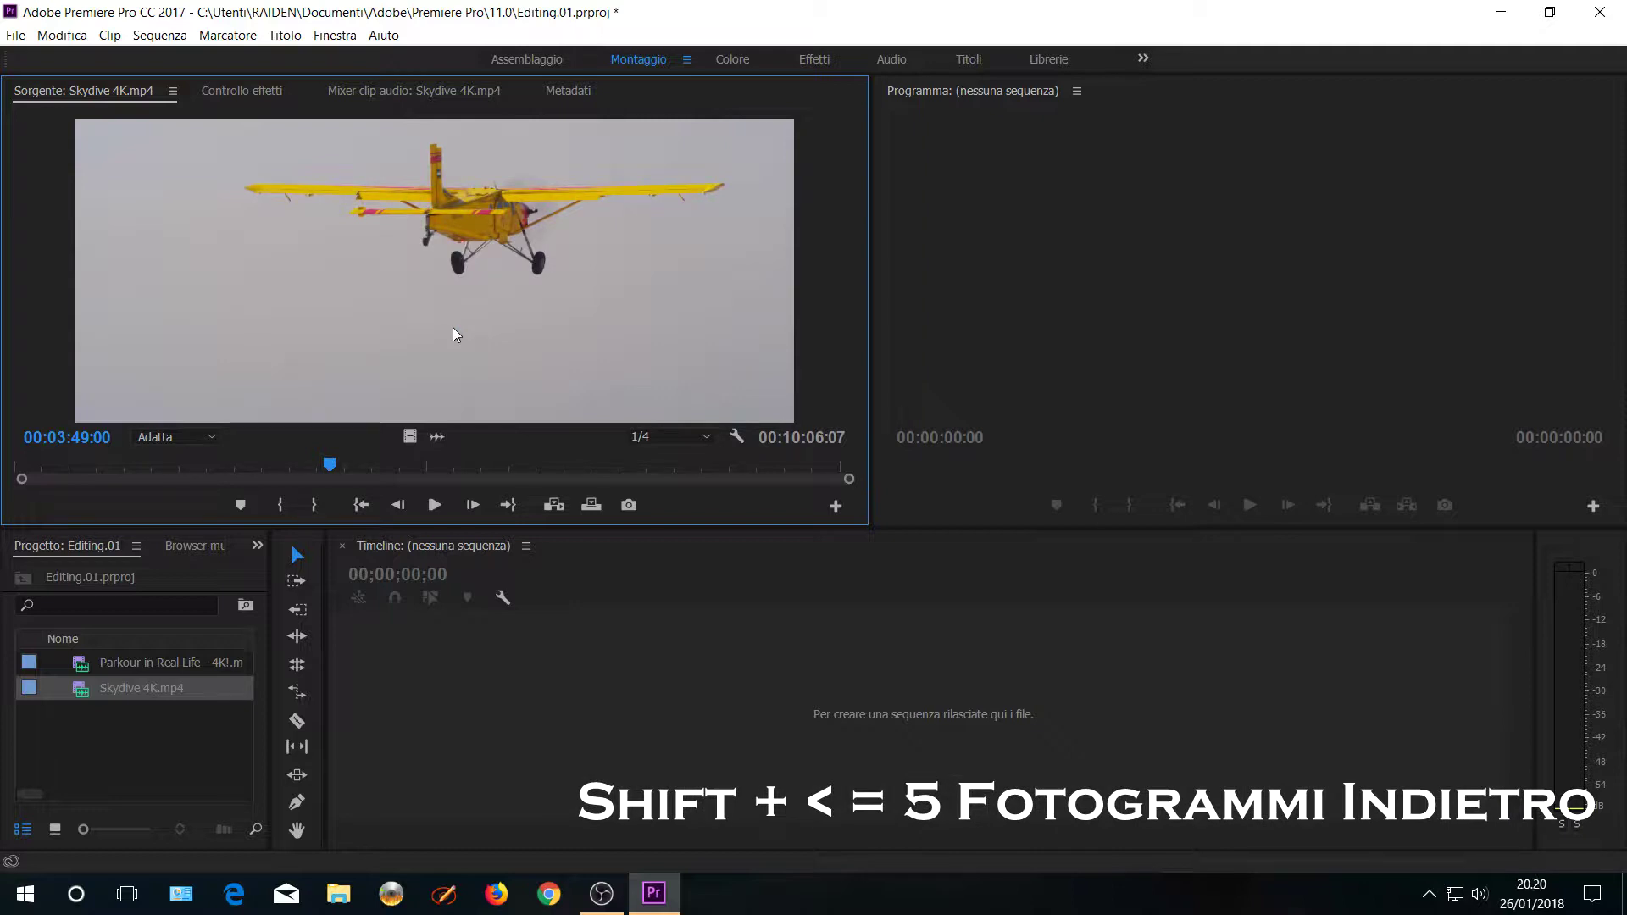
key(shift+Left)
key(shift+Left)
key(shift+Left)
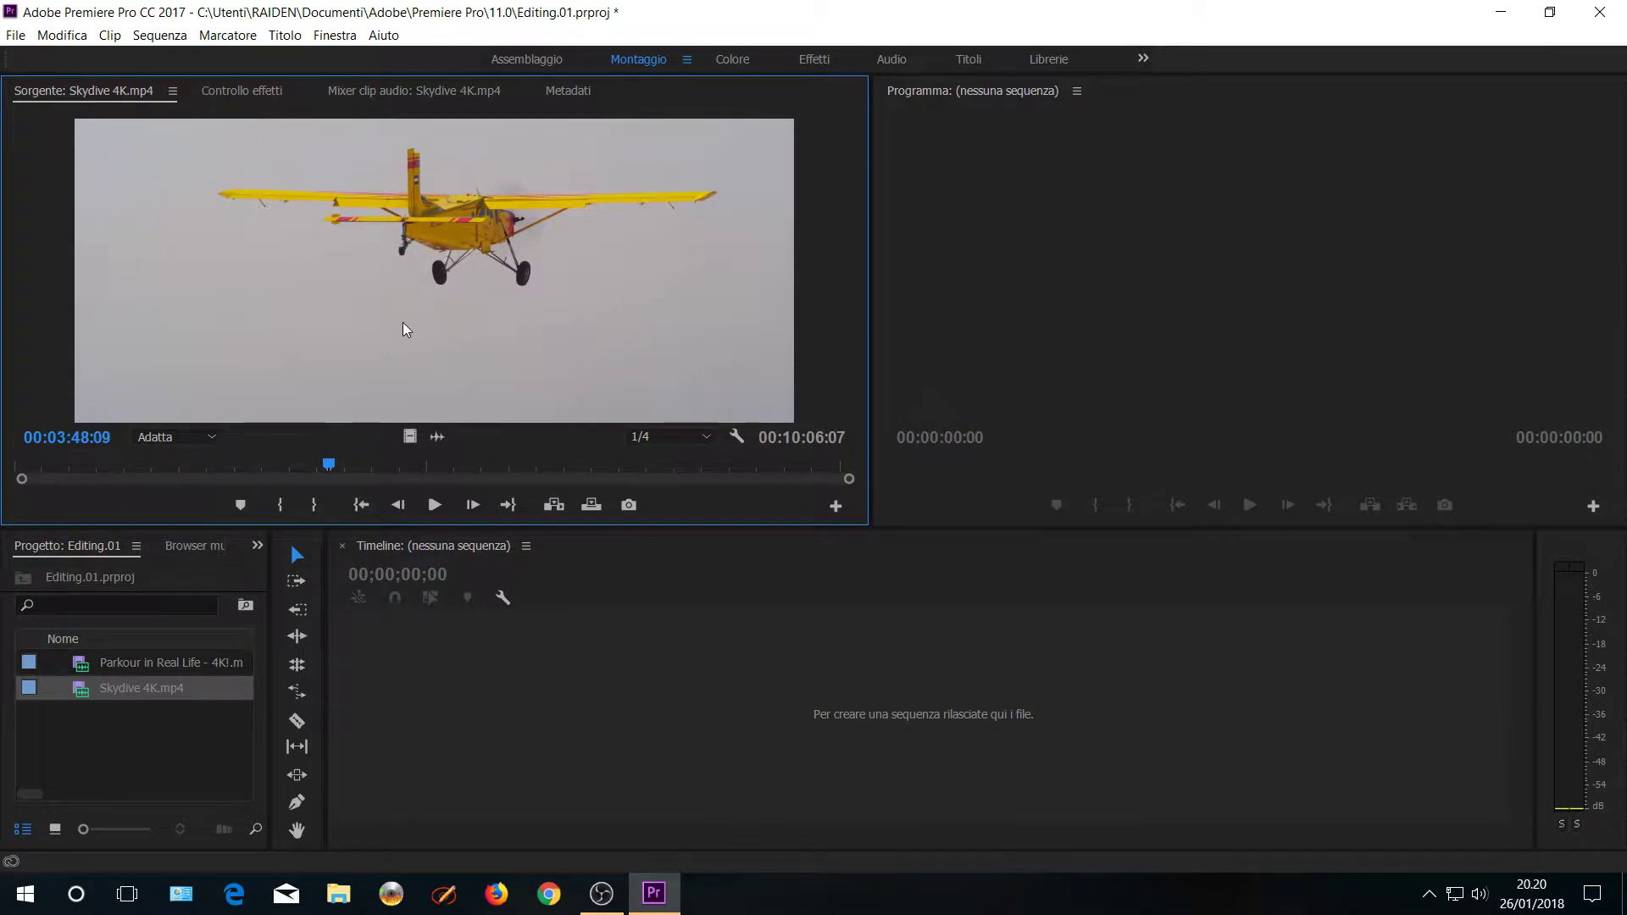
- Shuttle through the clip with L, K and J to stop on the aerial freefall at 00:04:18:13
key(space)
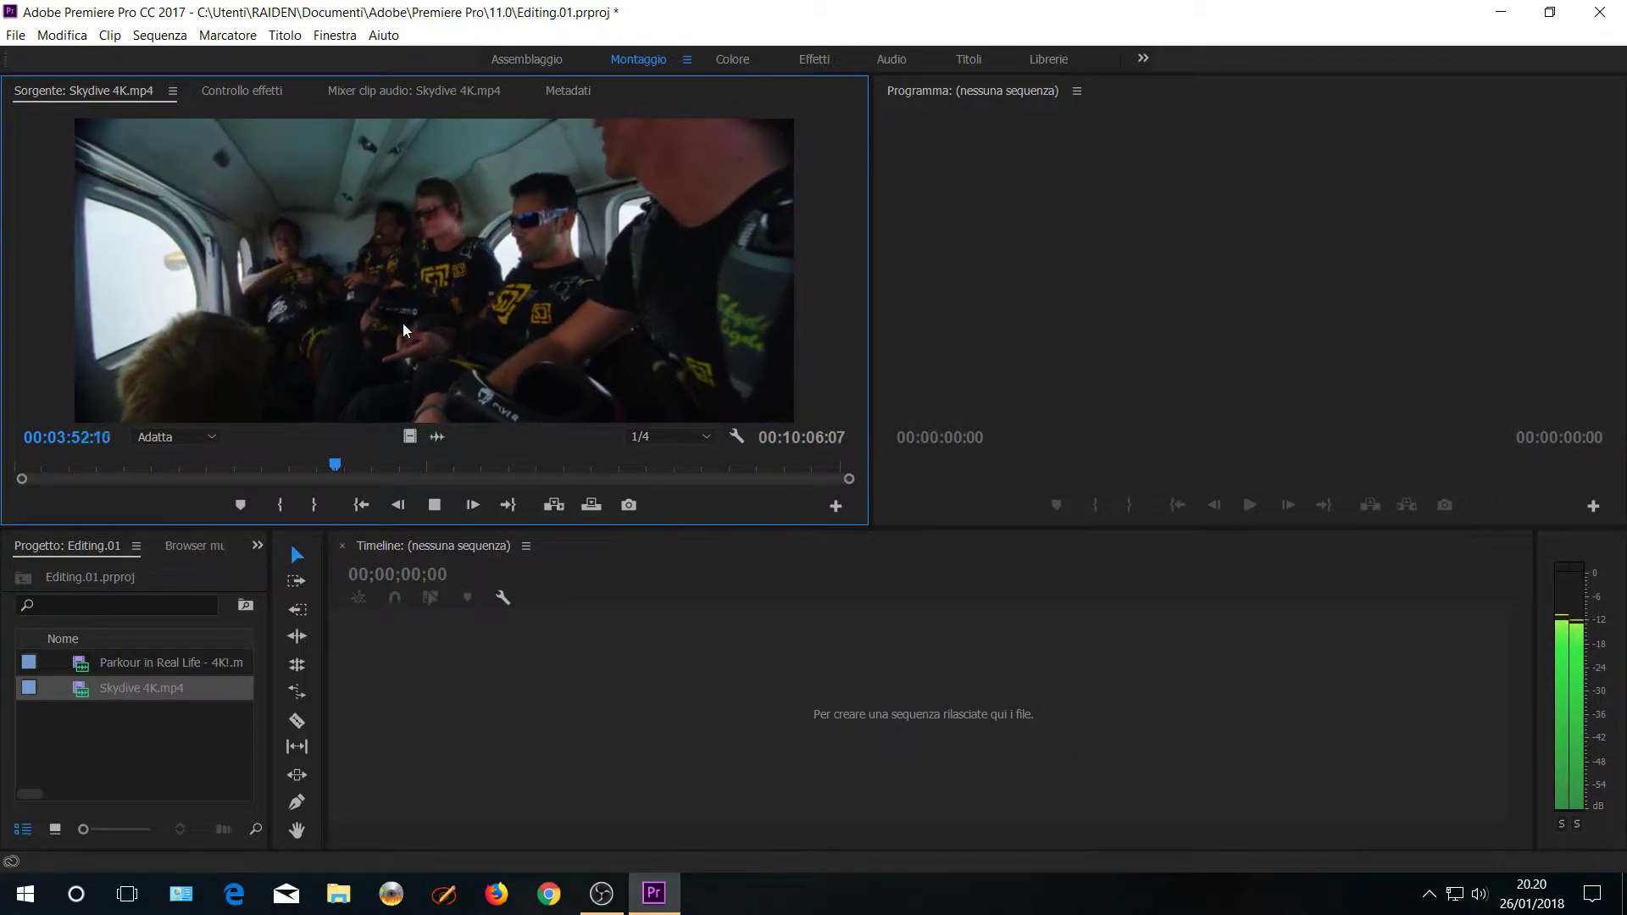
key(l)
key(l)
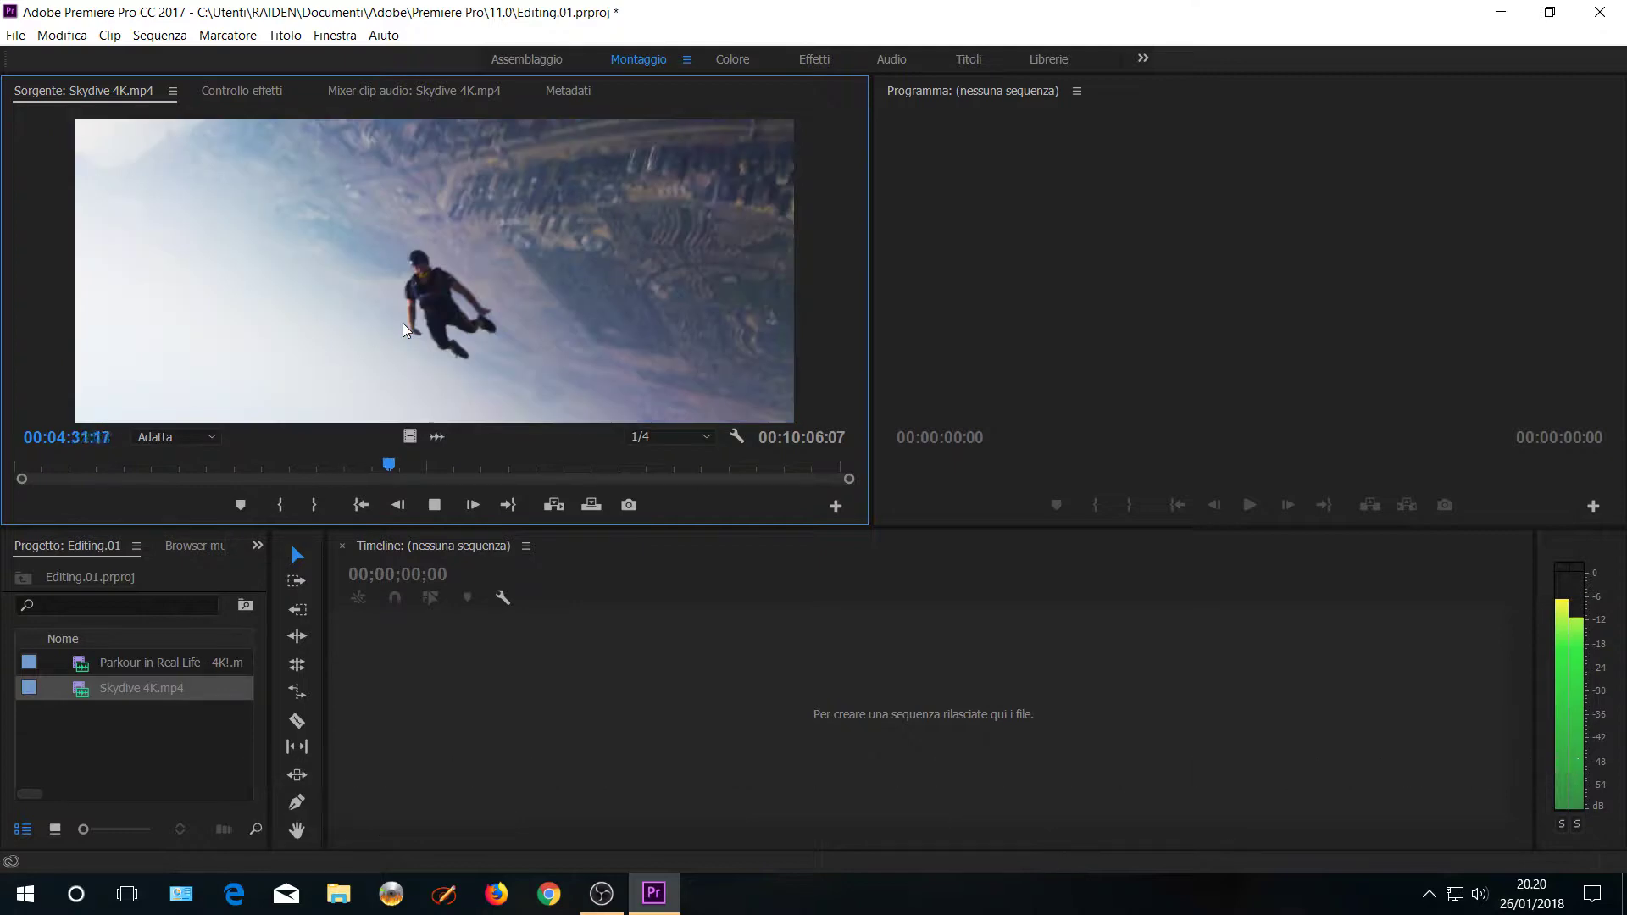
key(k)
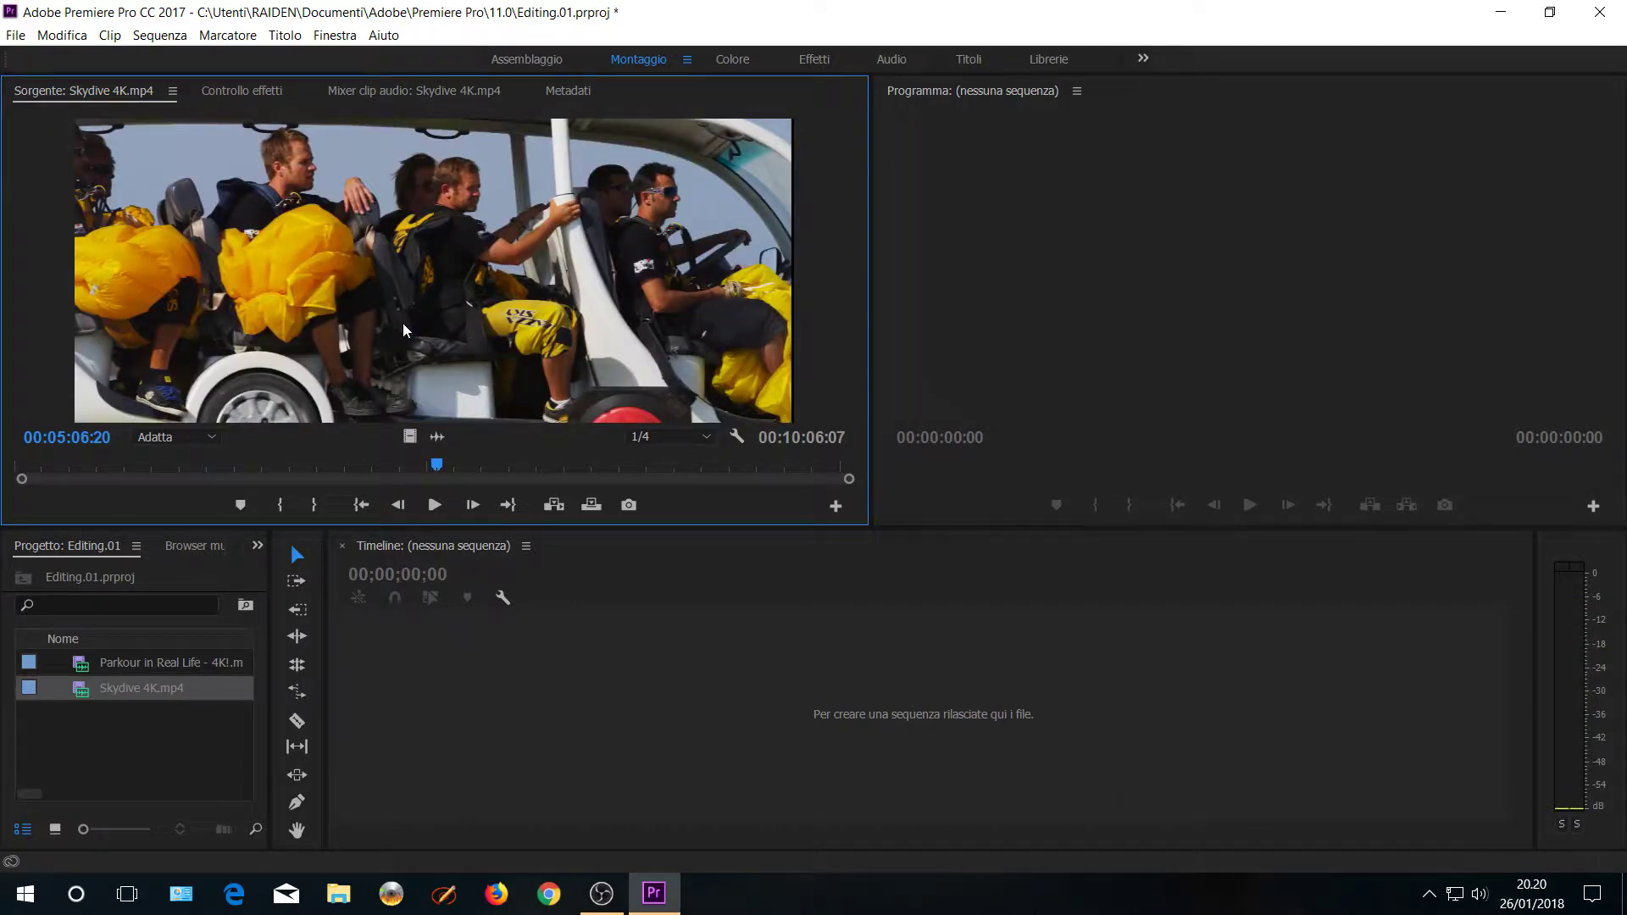
key(j)
key(j)
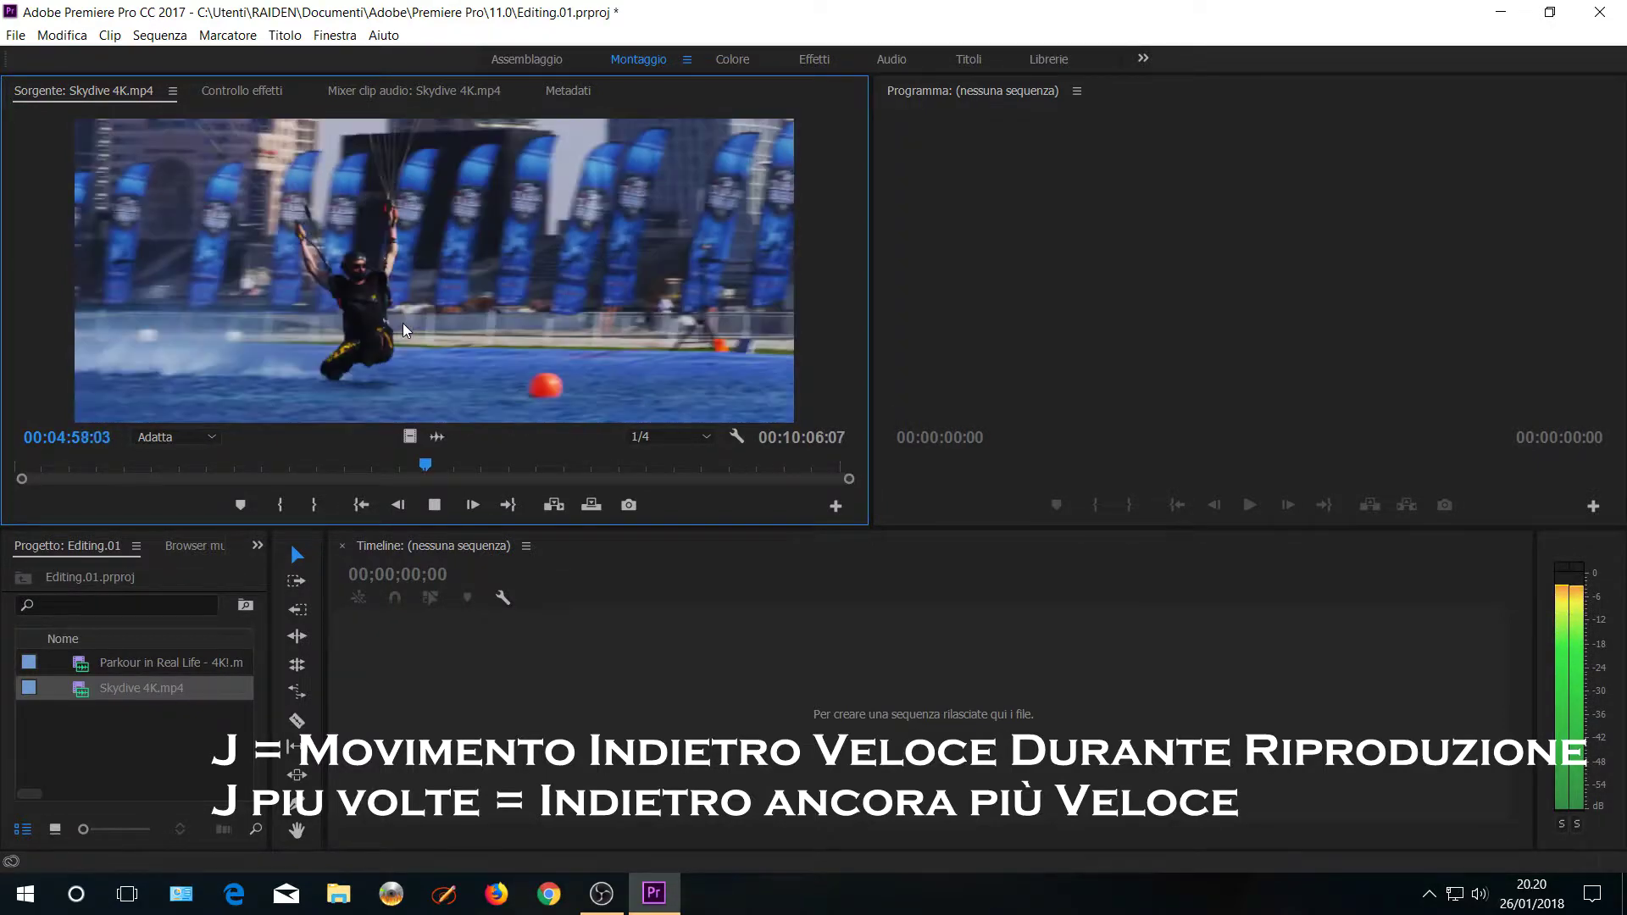
key(j)
key(j)
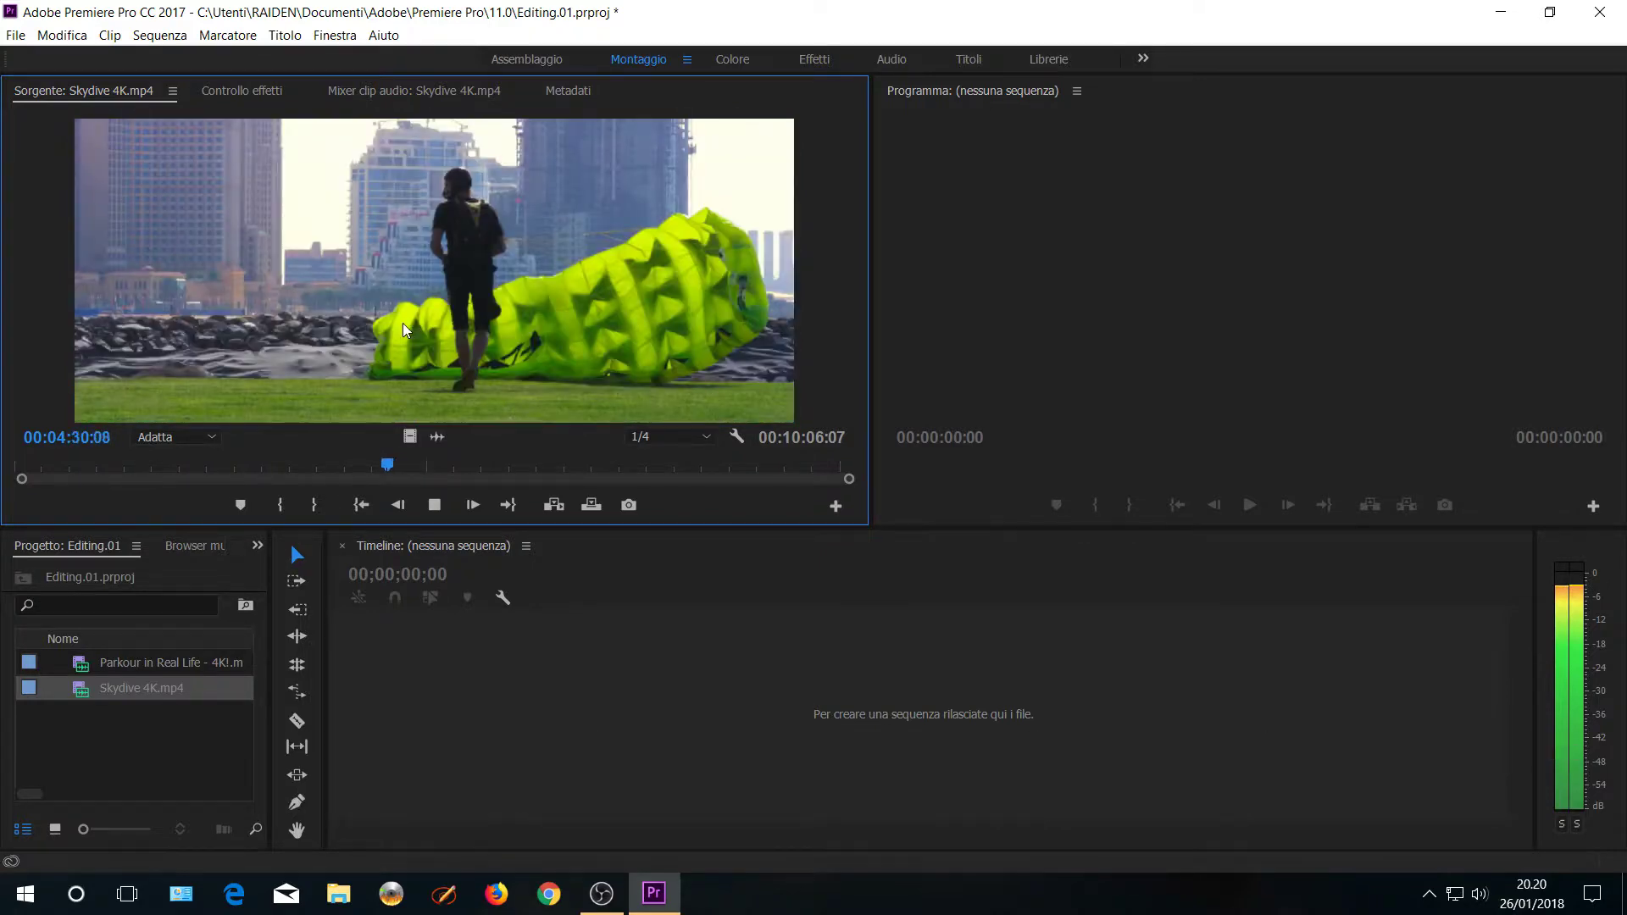
key(k)
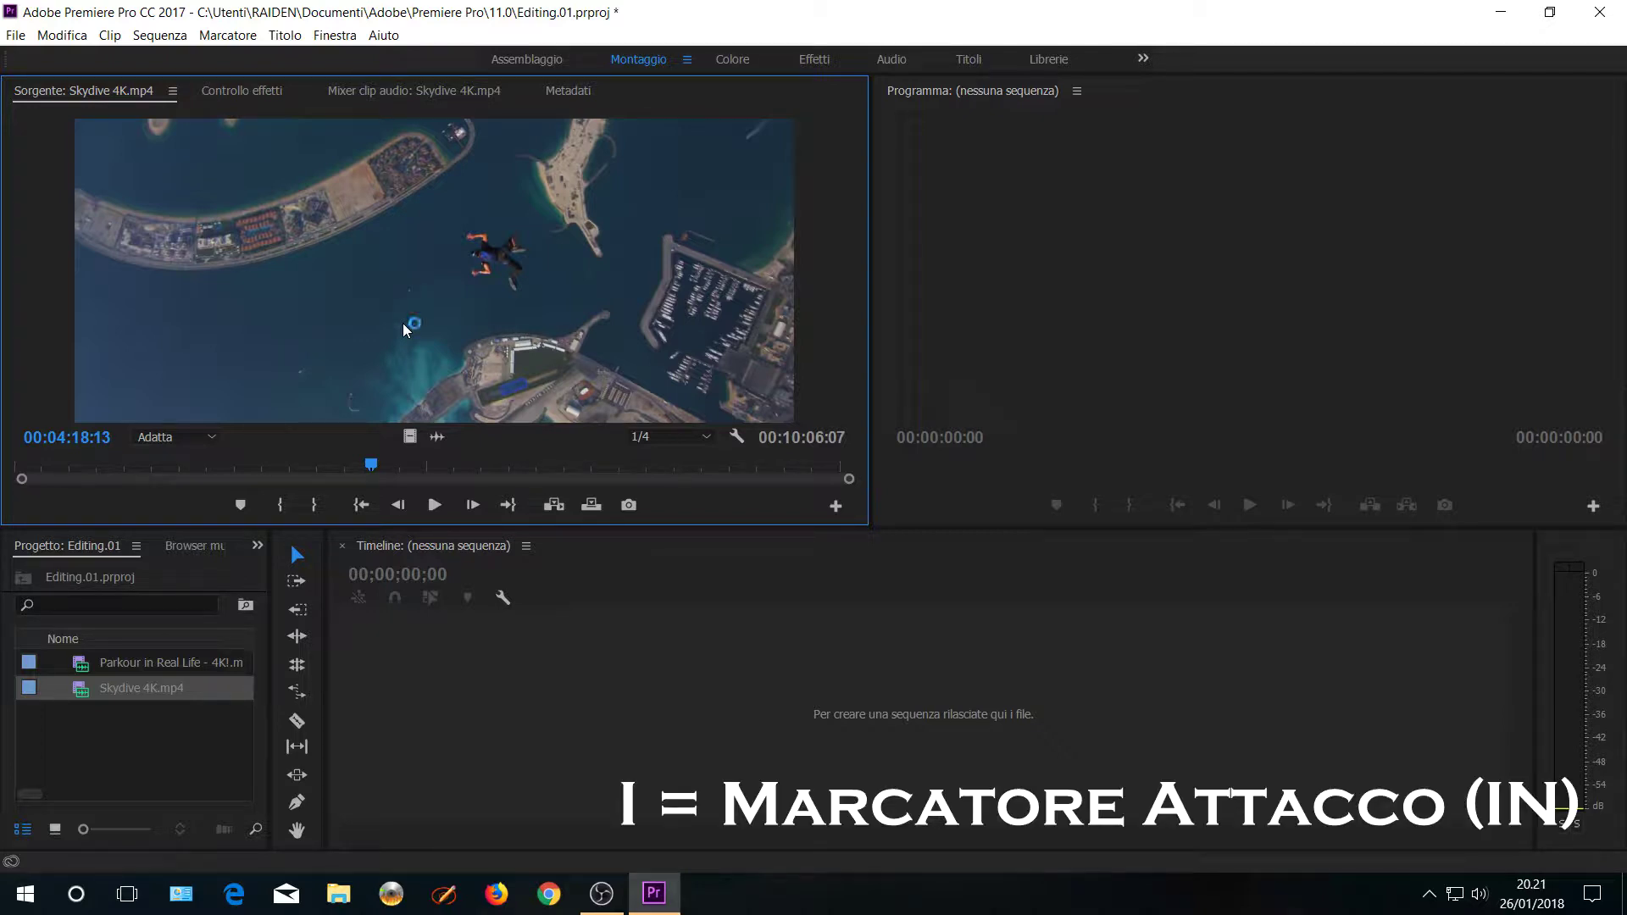
- Mark In at 04:18:13 and Out at 06:14:17, then insert the range into the sequence
key(i)
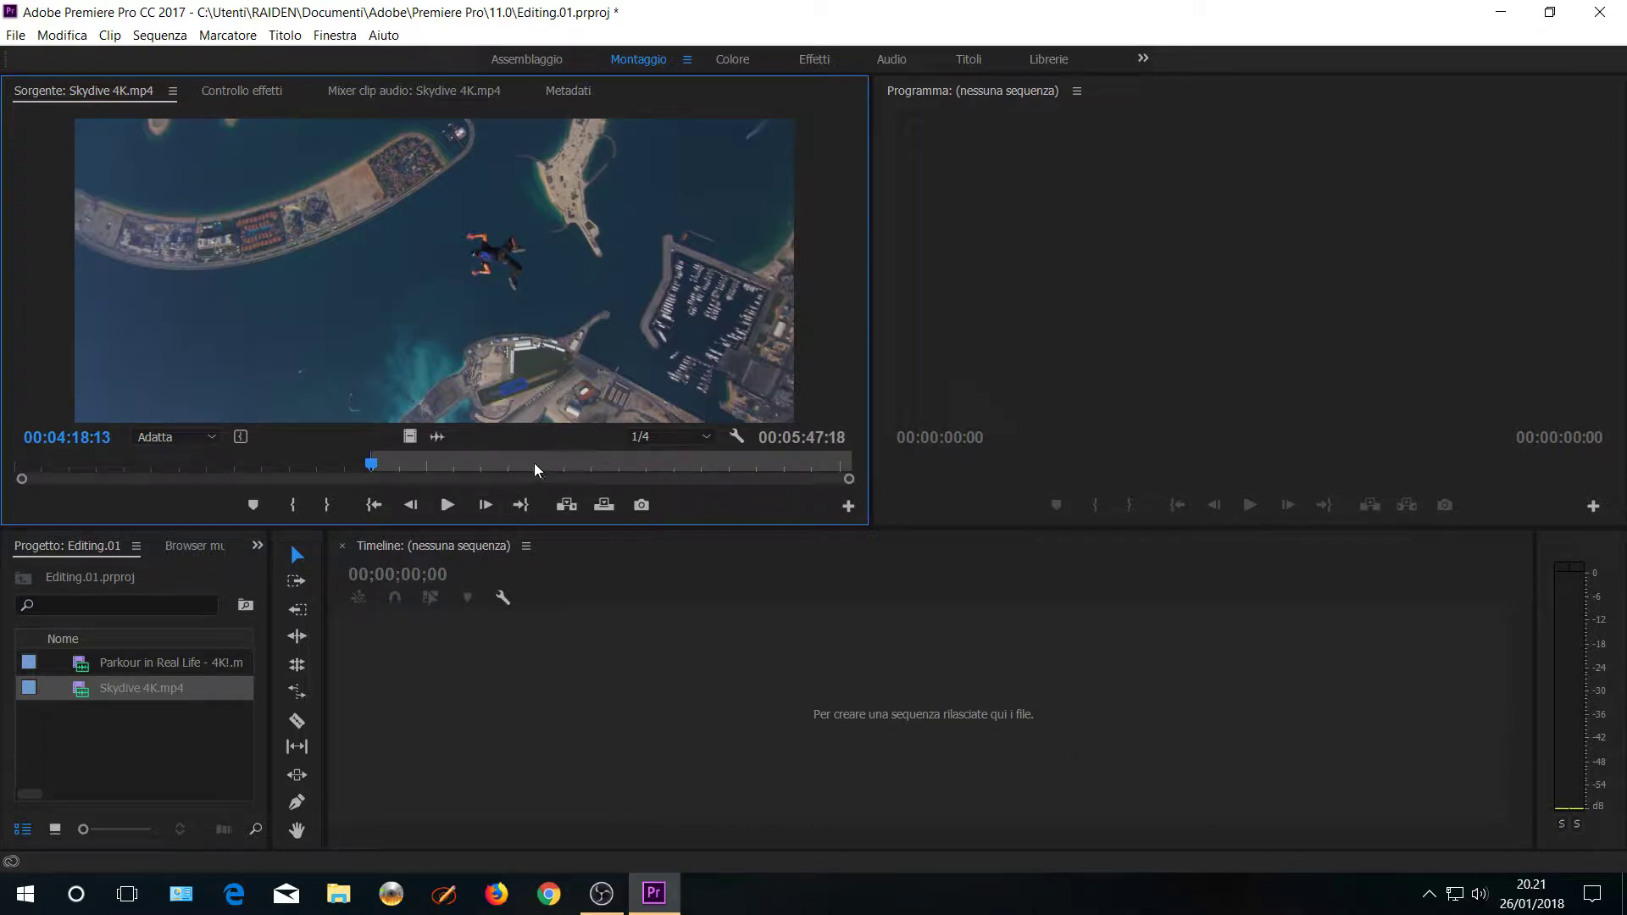
click(534, 463)
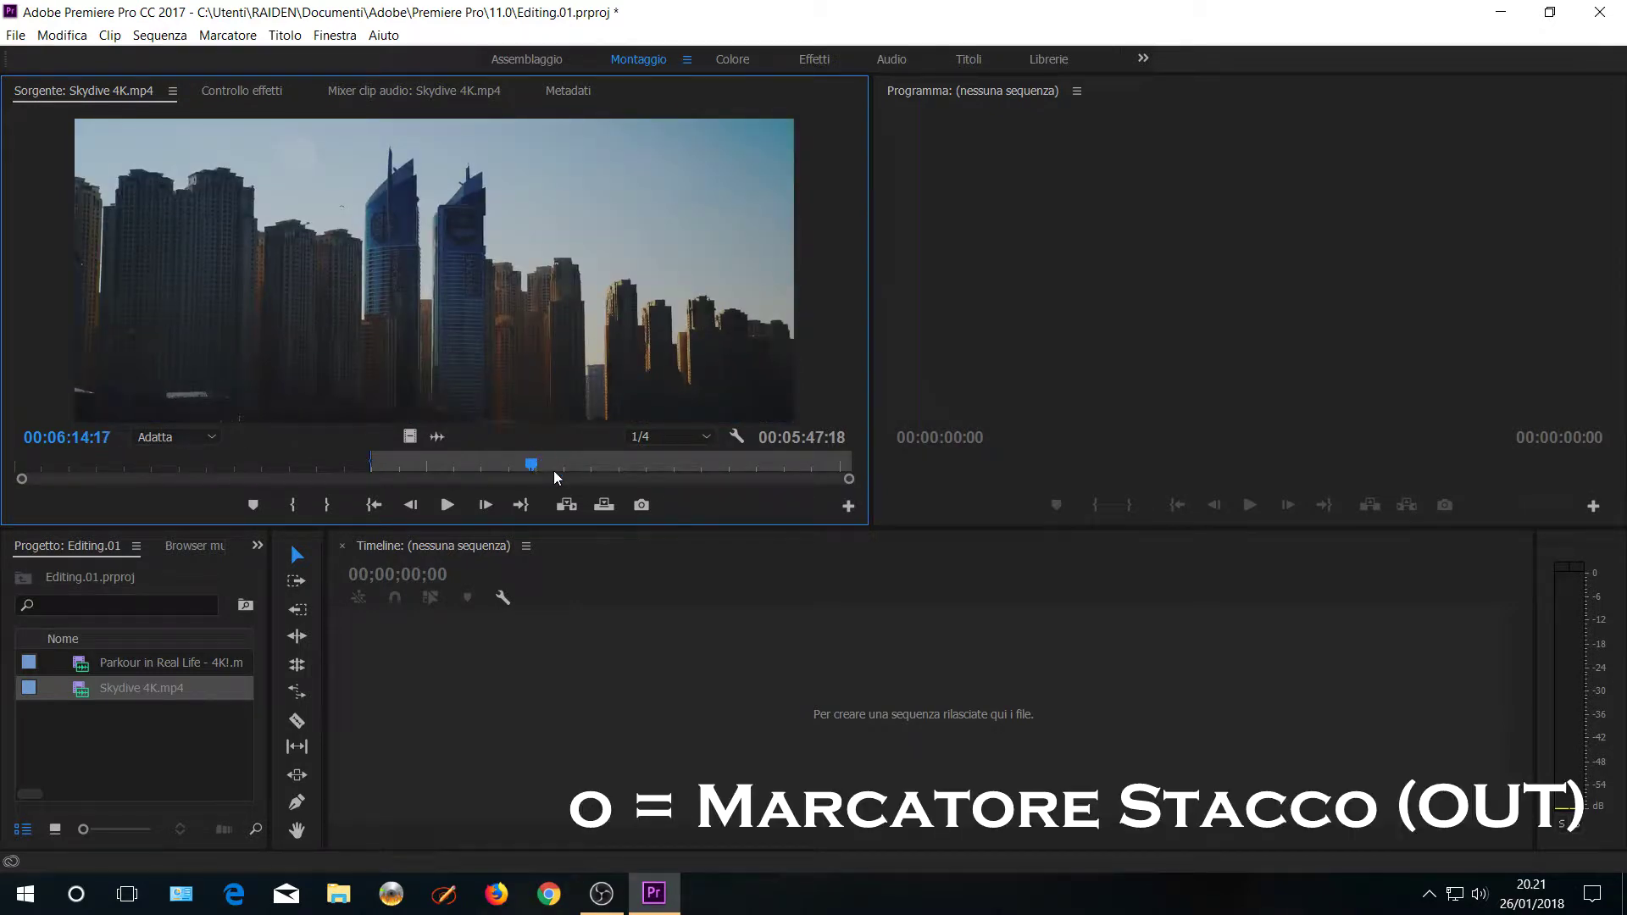
key(o)
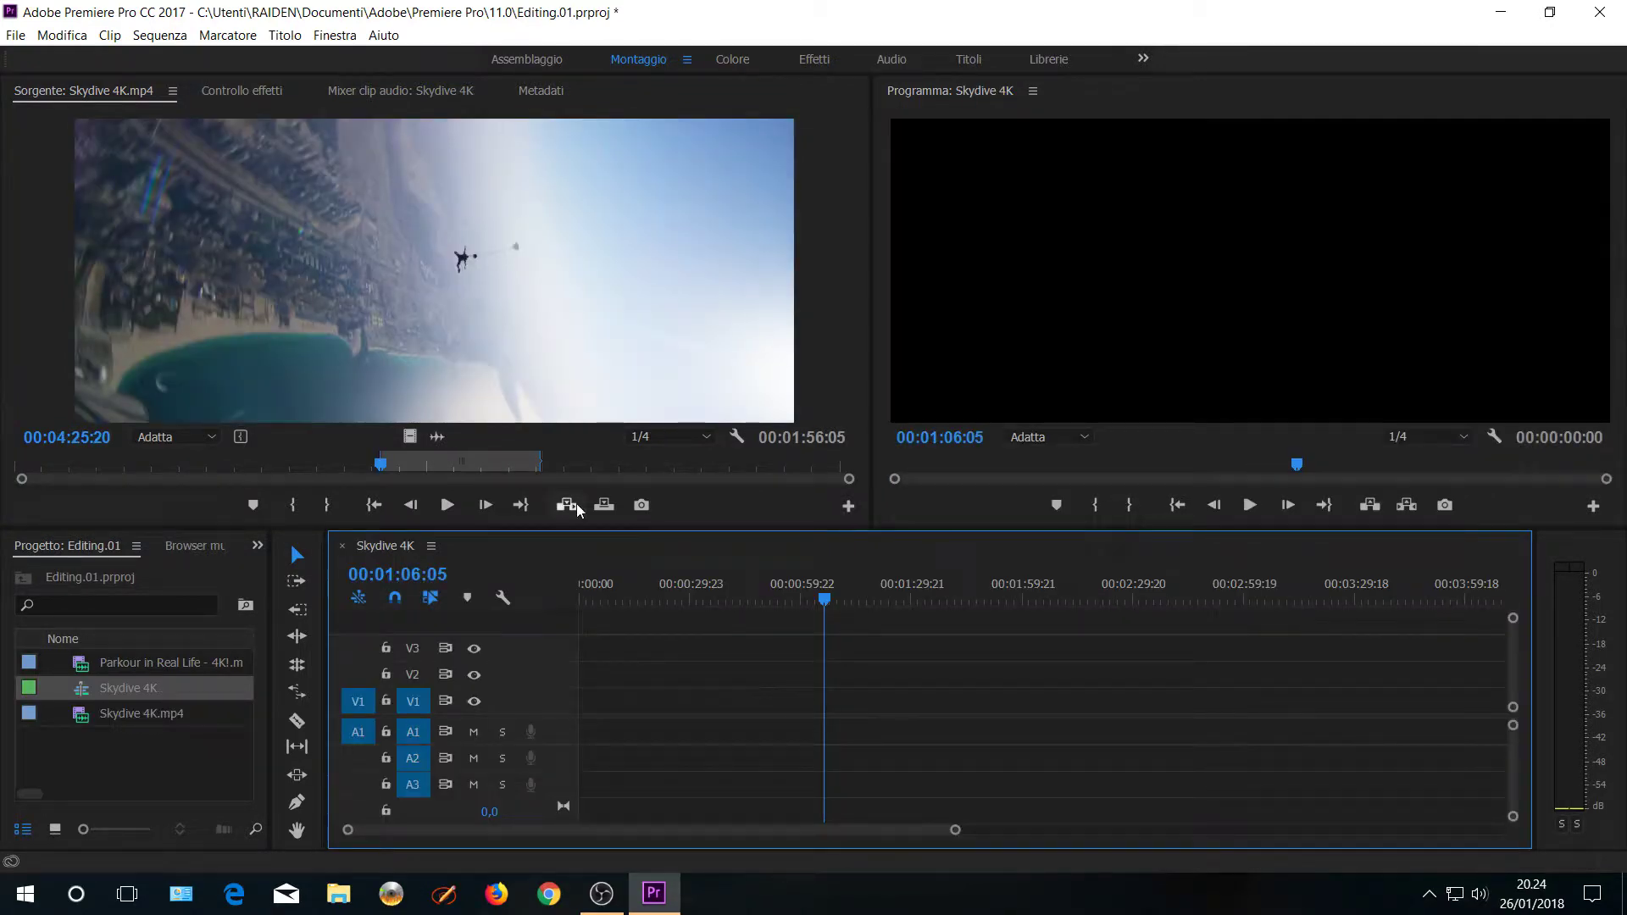
click(577, 505)
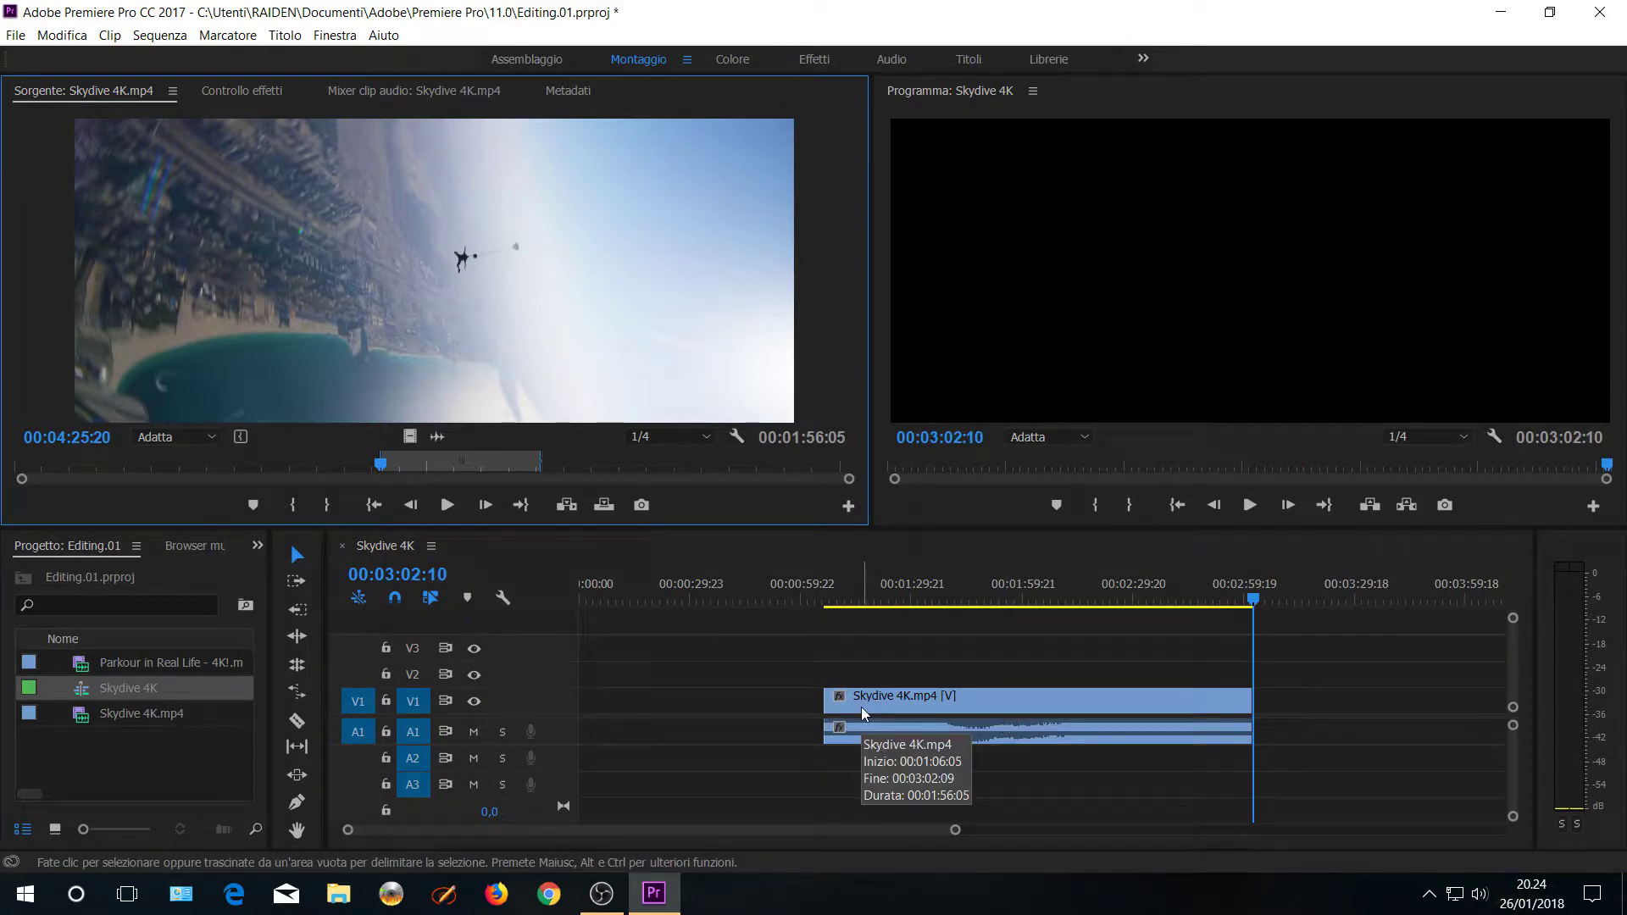
- Move the inserted Skydive clip so it starts at 00:00:00 in the sequence
click(856, 703)
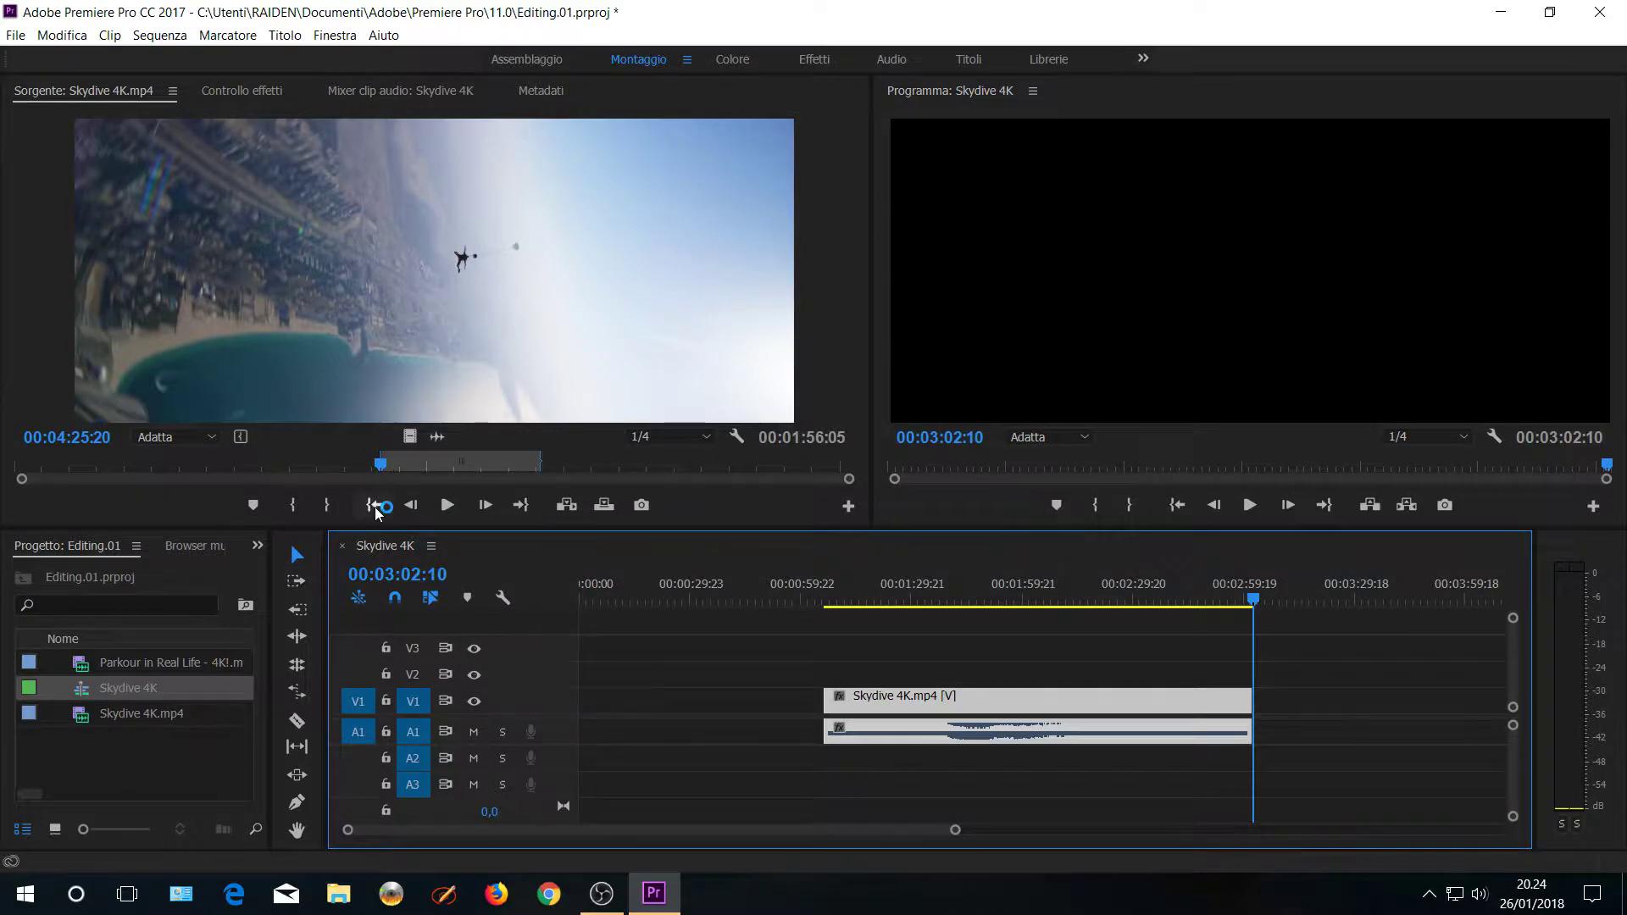
click(375, 510)
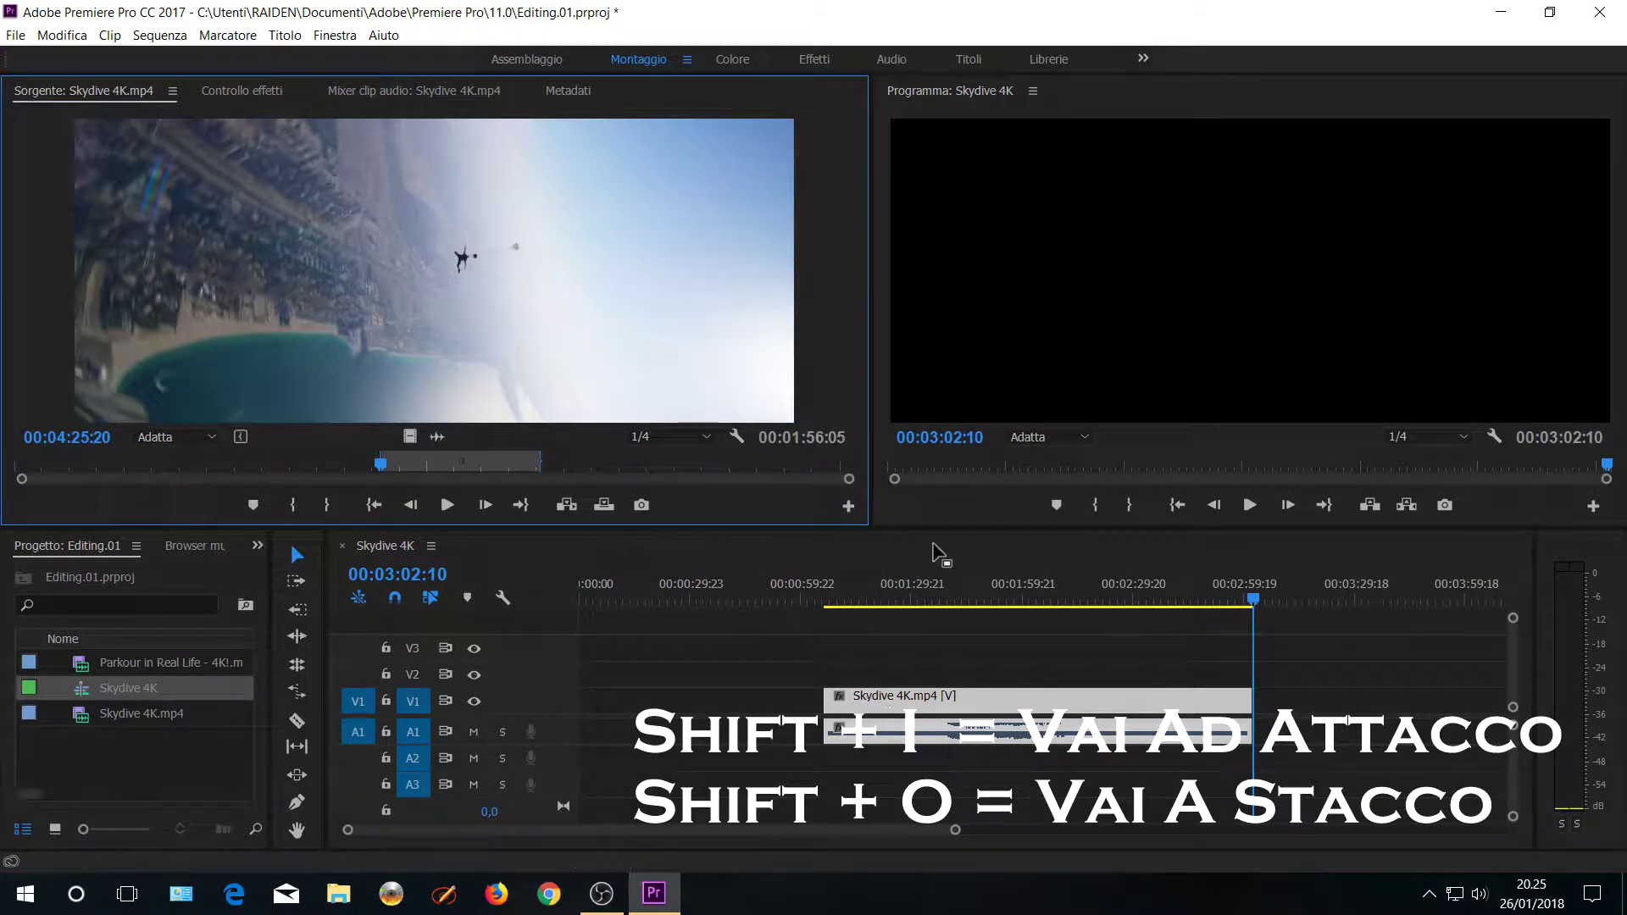
click(909, 705)
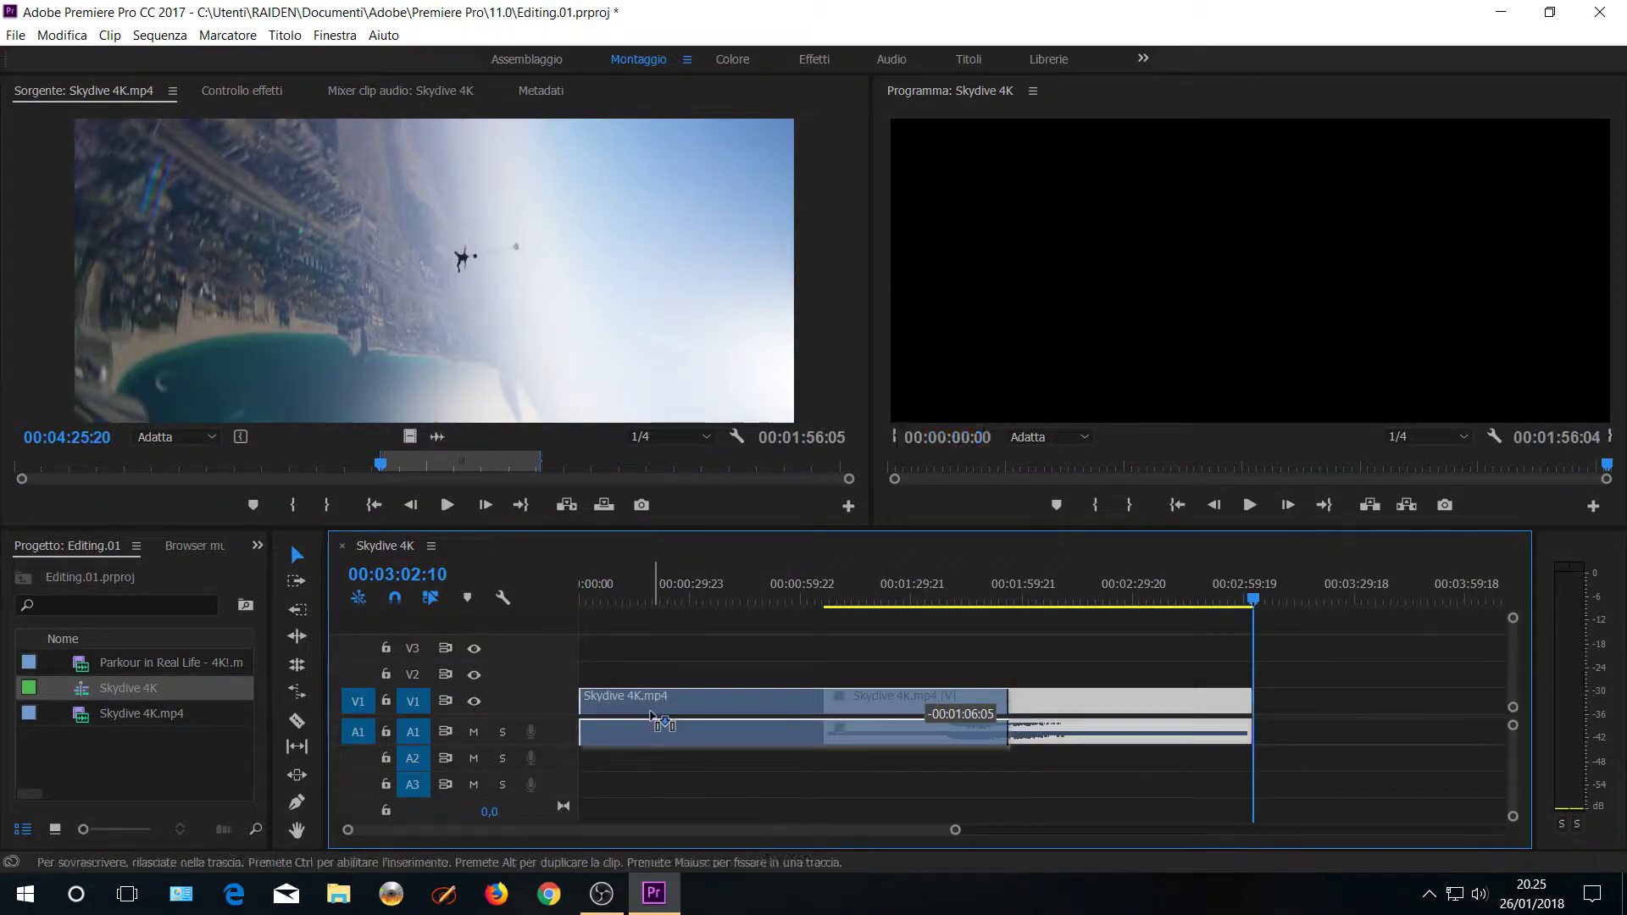
drag(909, 705, 665, 703)
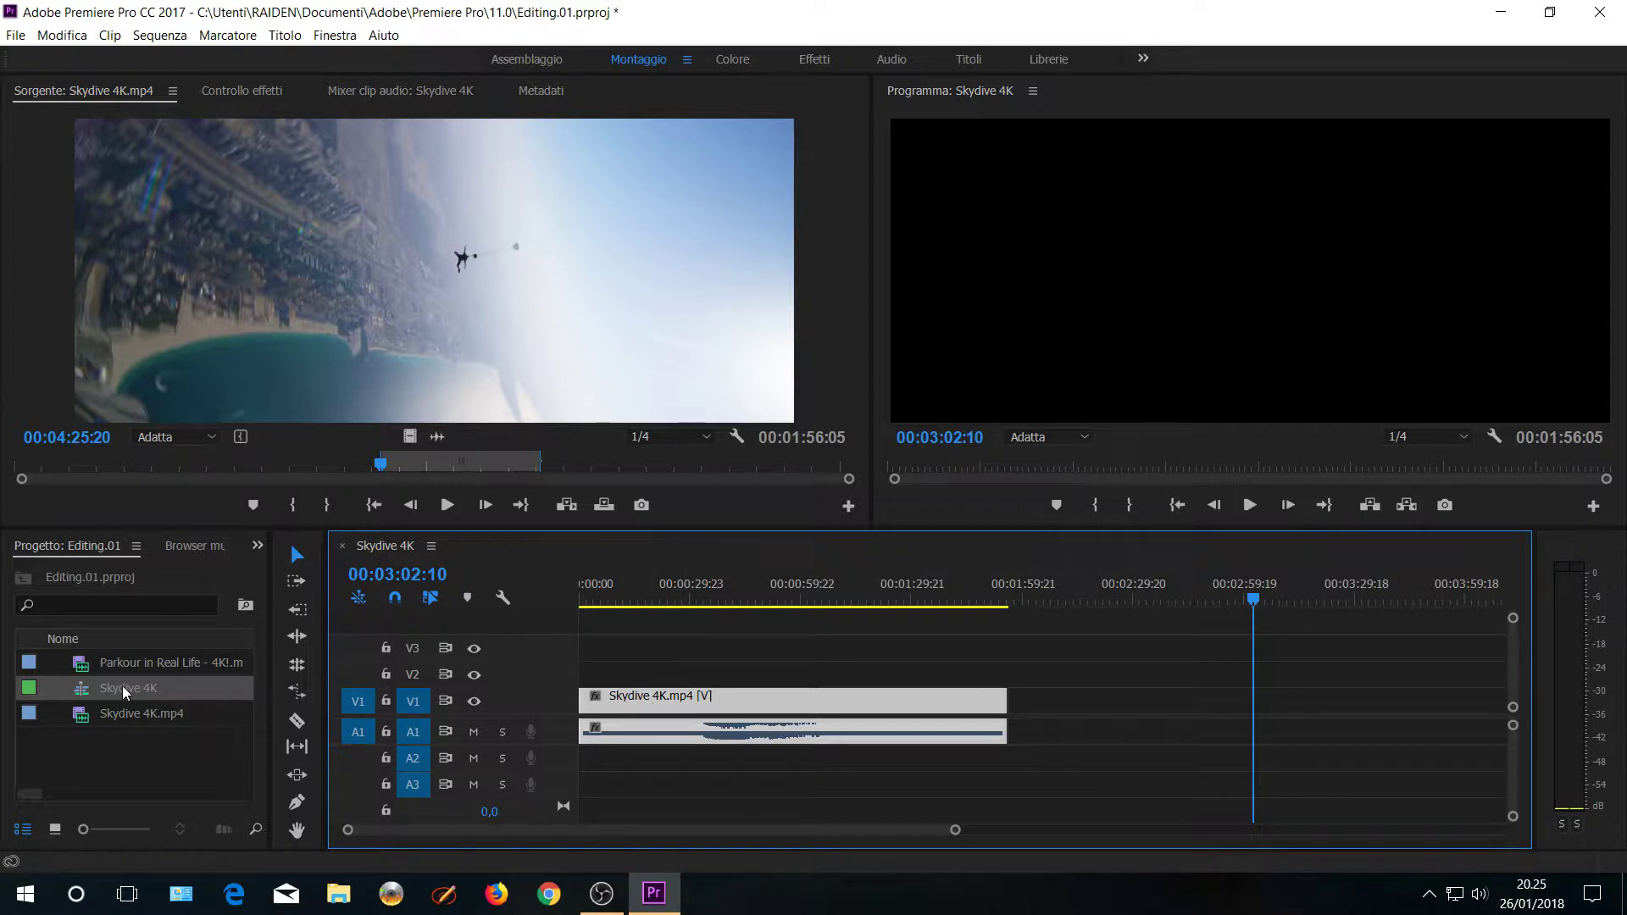
- Jump to 06:59:08 in the source clip and set Source playback resolution to Full
click(669, 436)
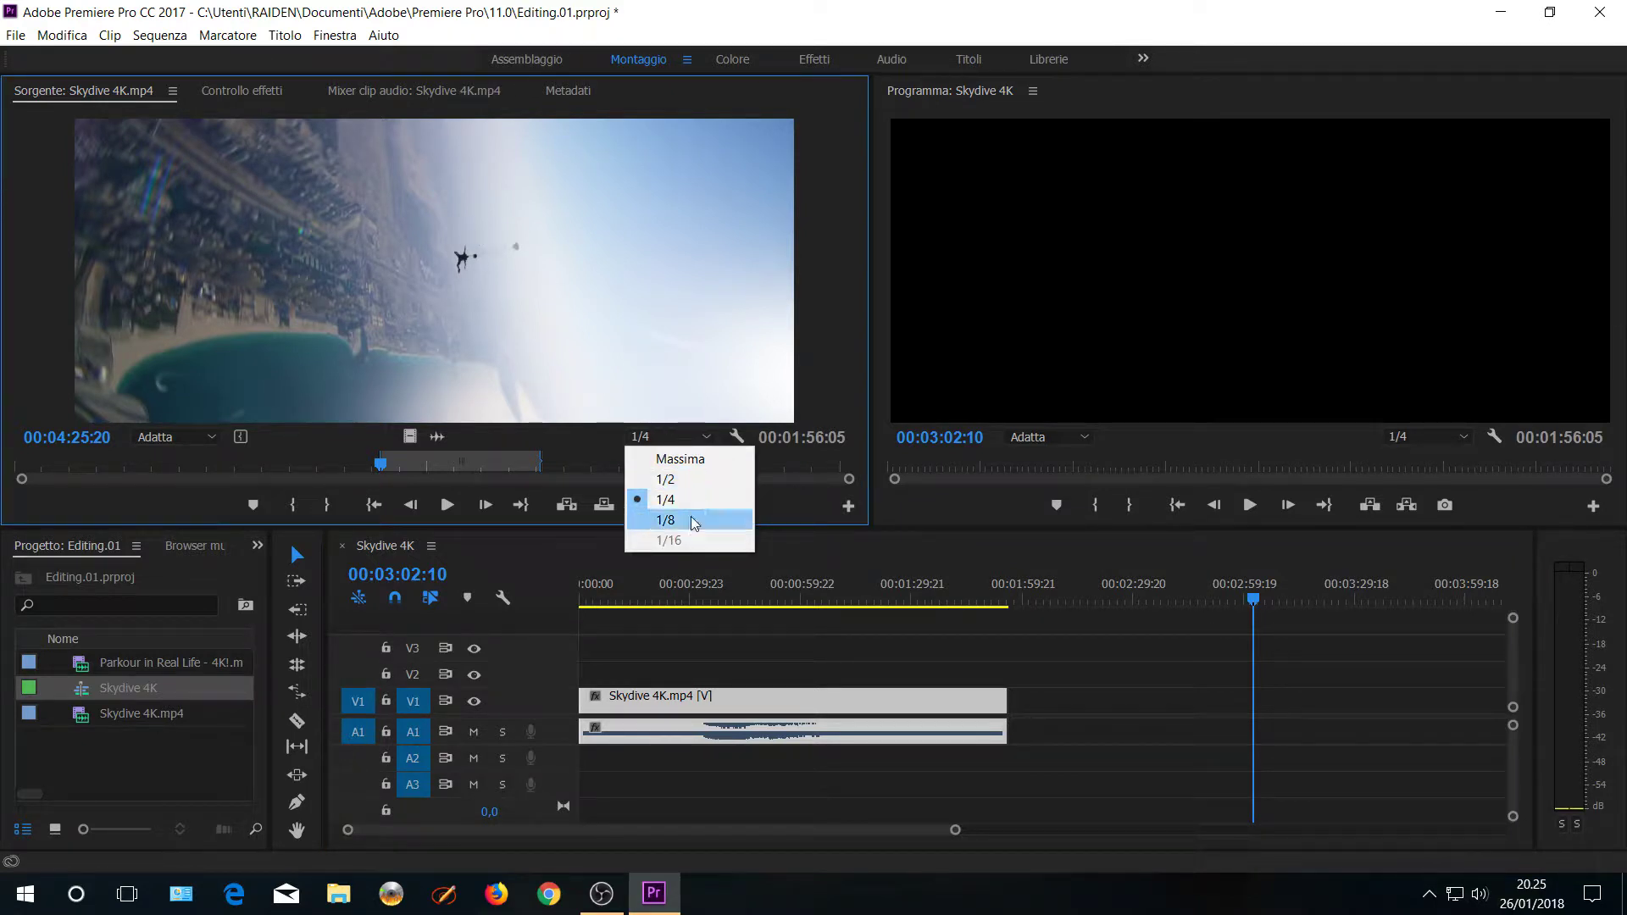
click(592, 464)
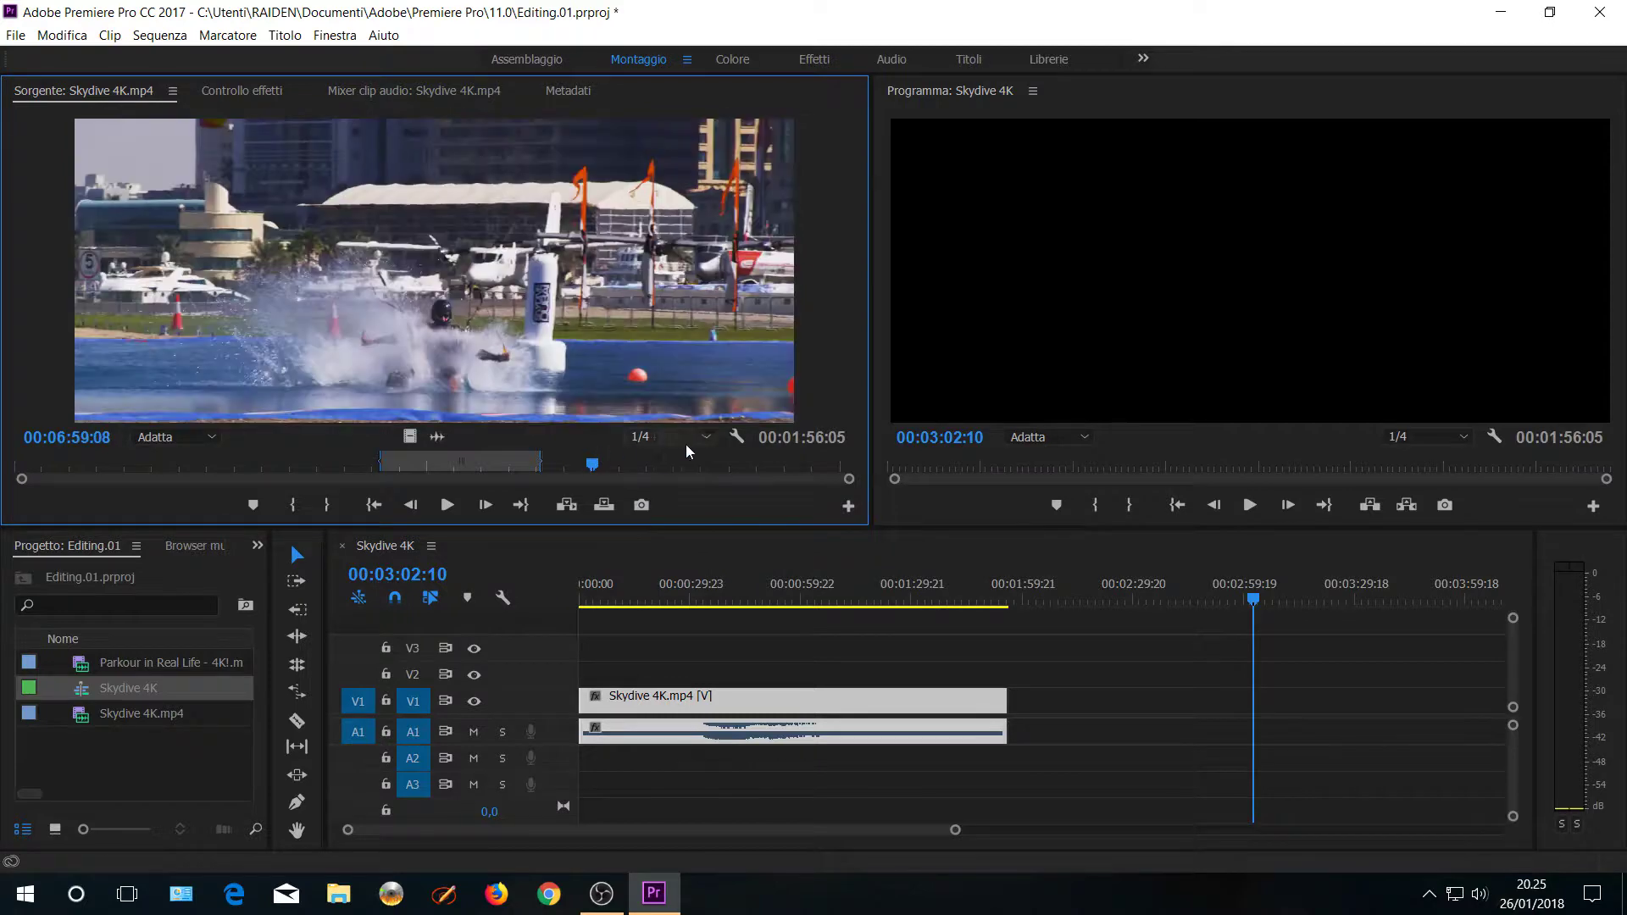
click(703, 438)
click(700, 459)
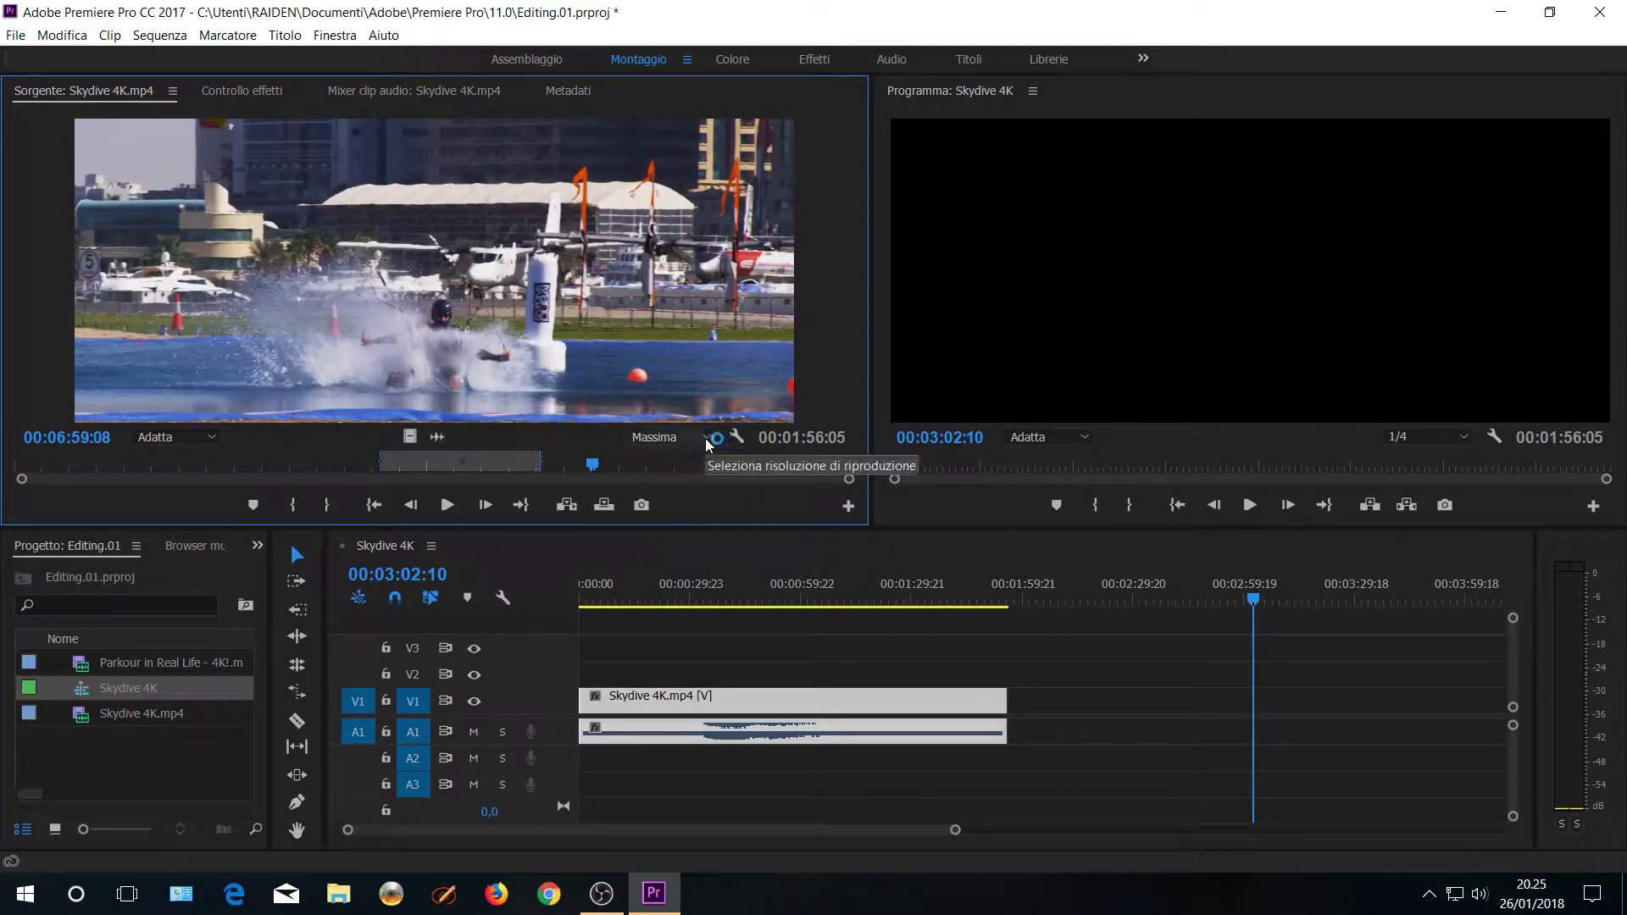
- Return Source playback resolution to 1/4 and show a narrower Effect Controls panel
click(705, 439)
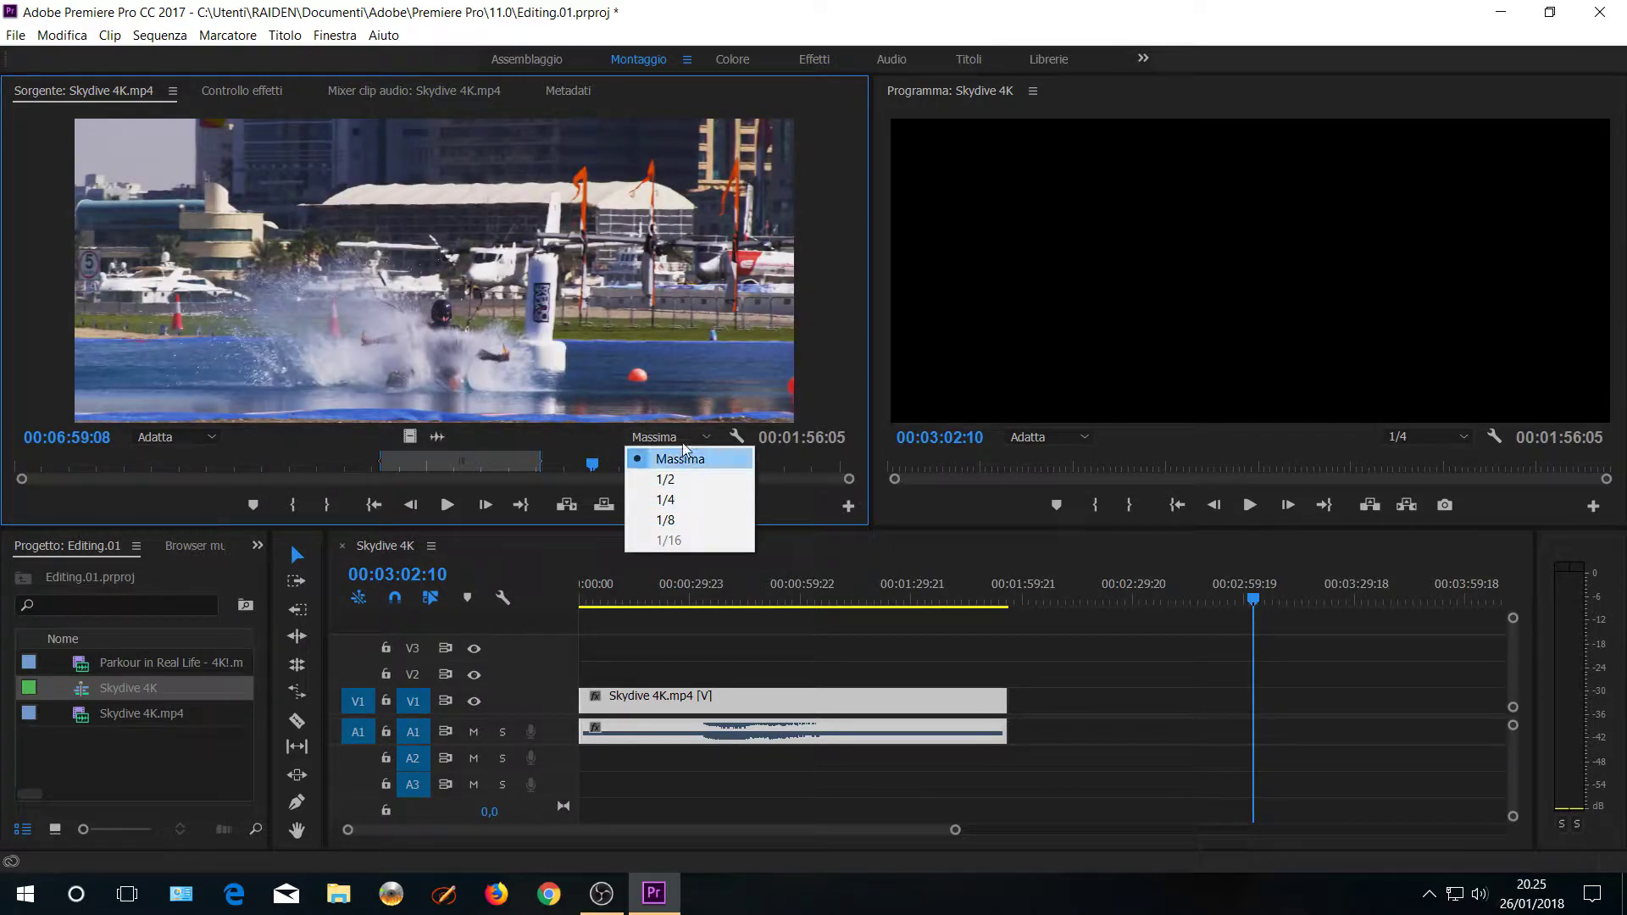
click(687, 501)
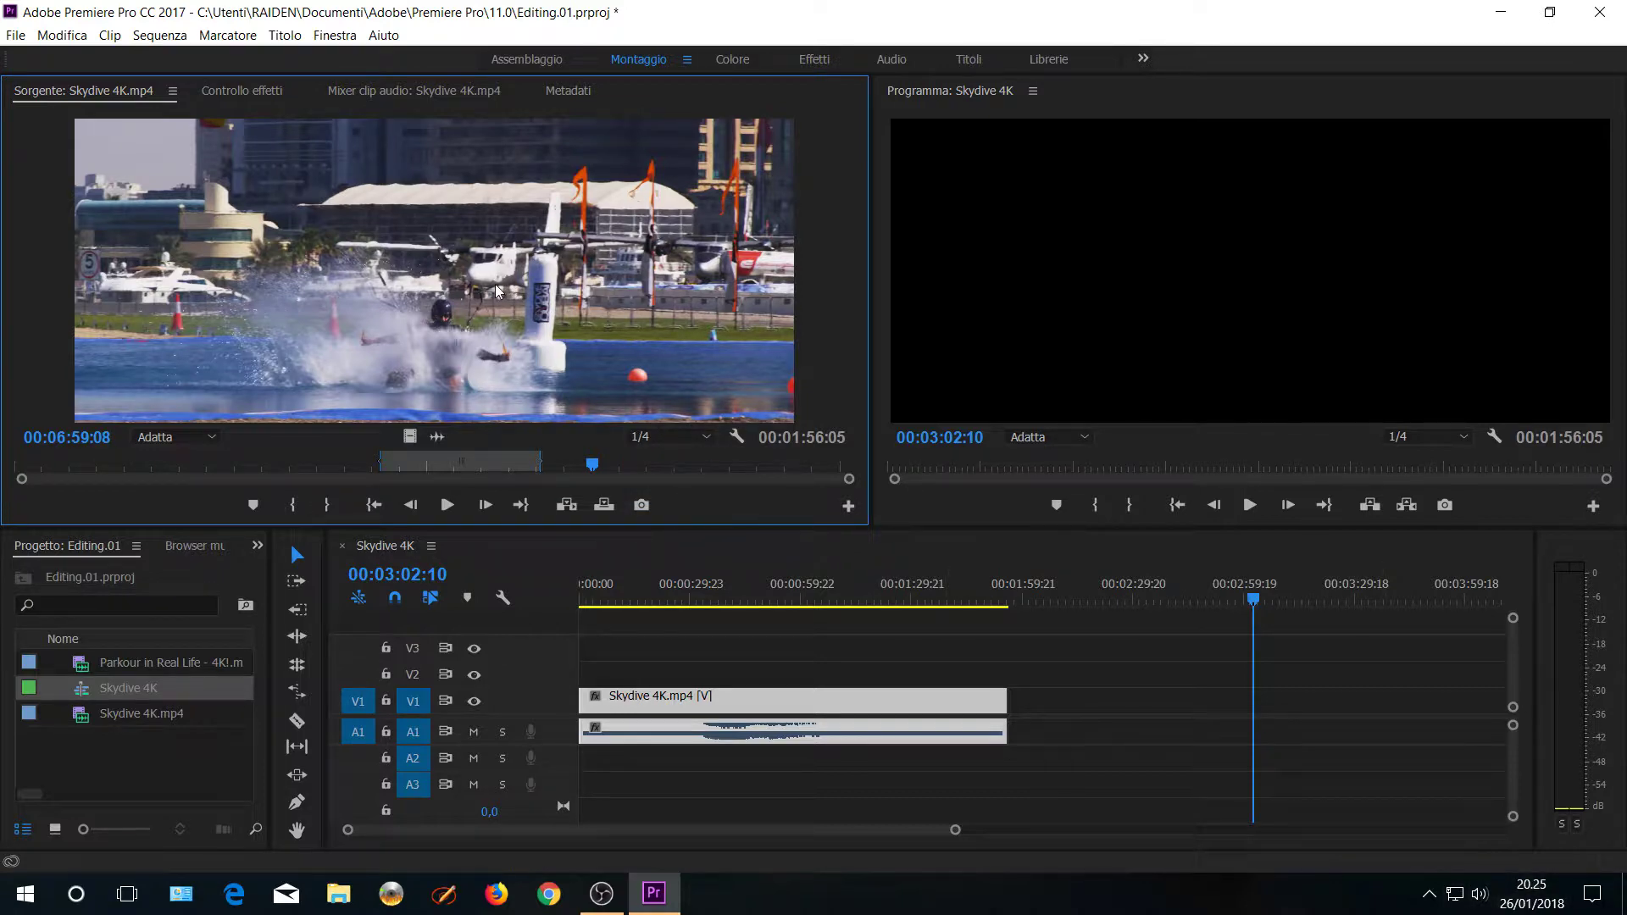
key(shift+5)
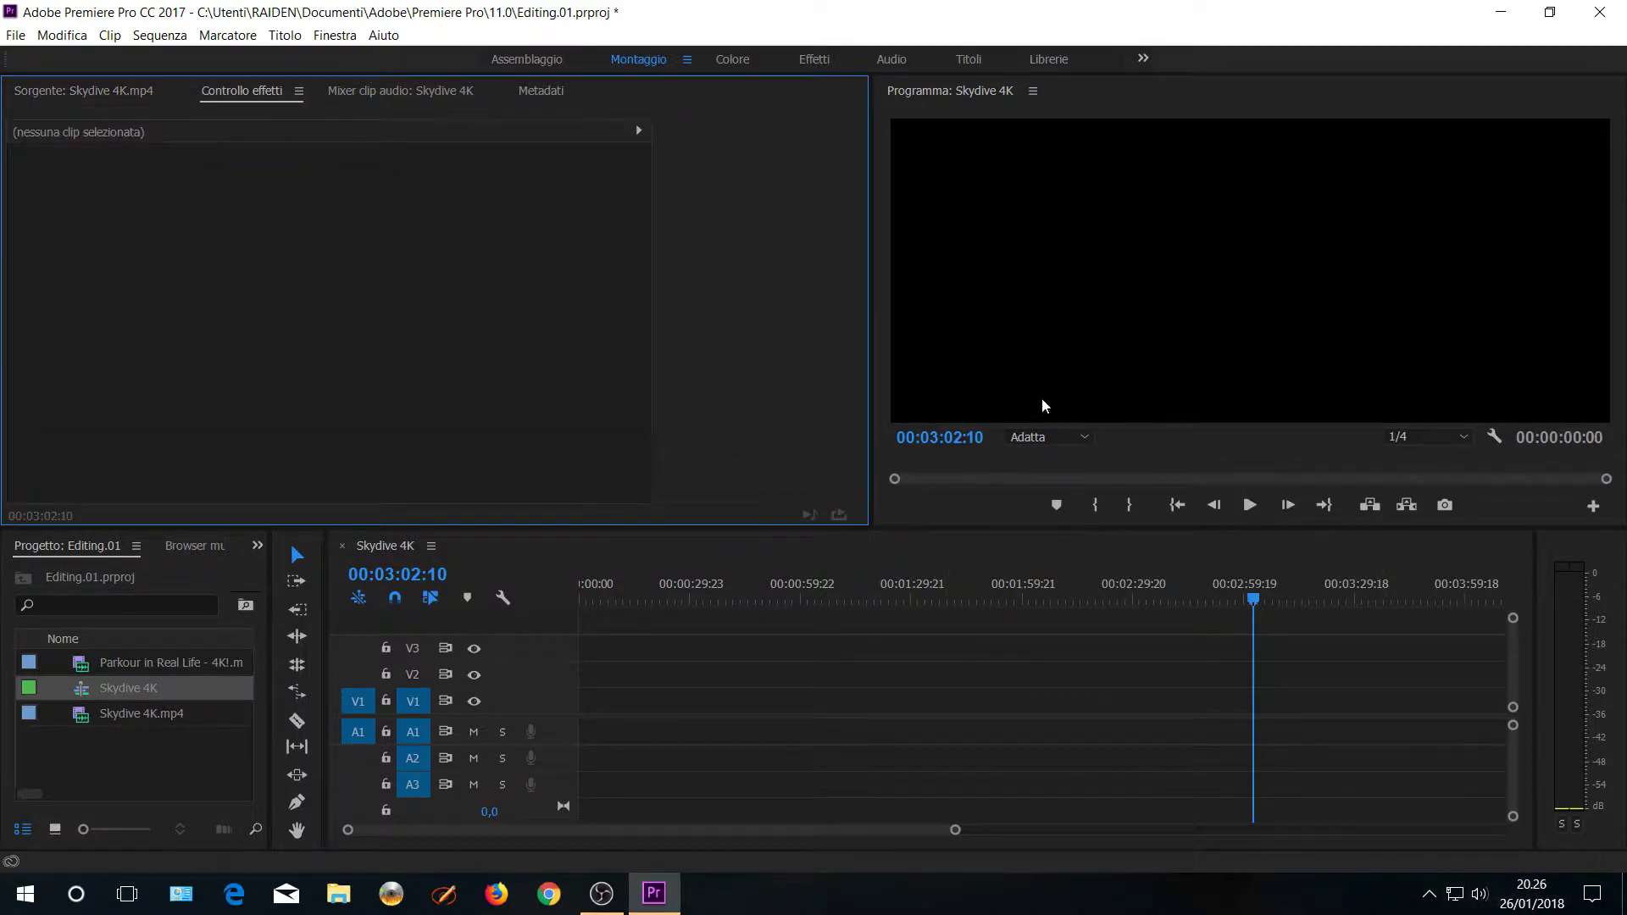
drag(873, 314, 544, 308)
- Delete the Skydive 4K sequence, create sequence Prova.1 from Skydive 4K.mp4, and park the playhead near nine seconds
click(131, 687)
key(Delete)
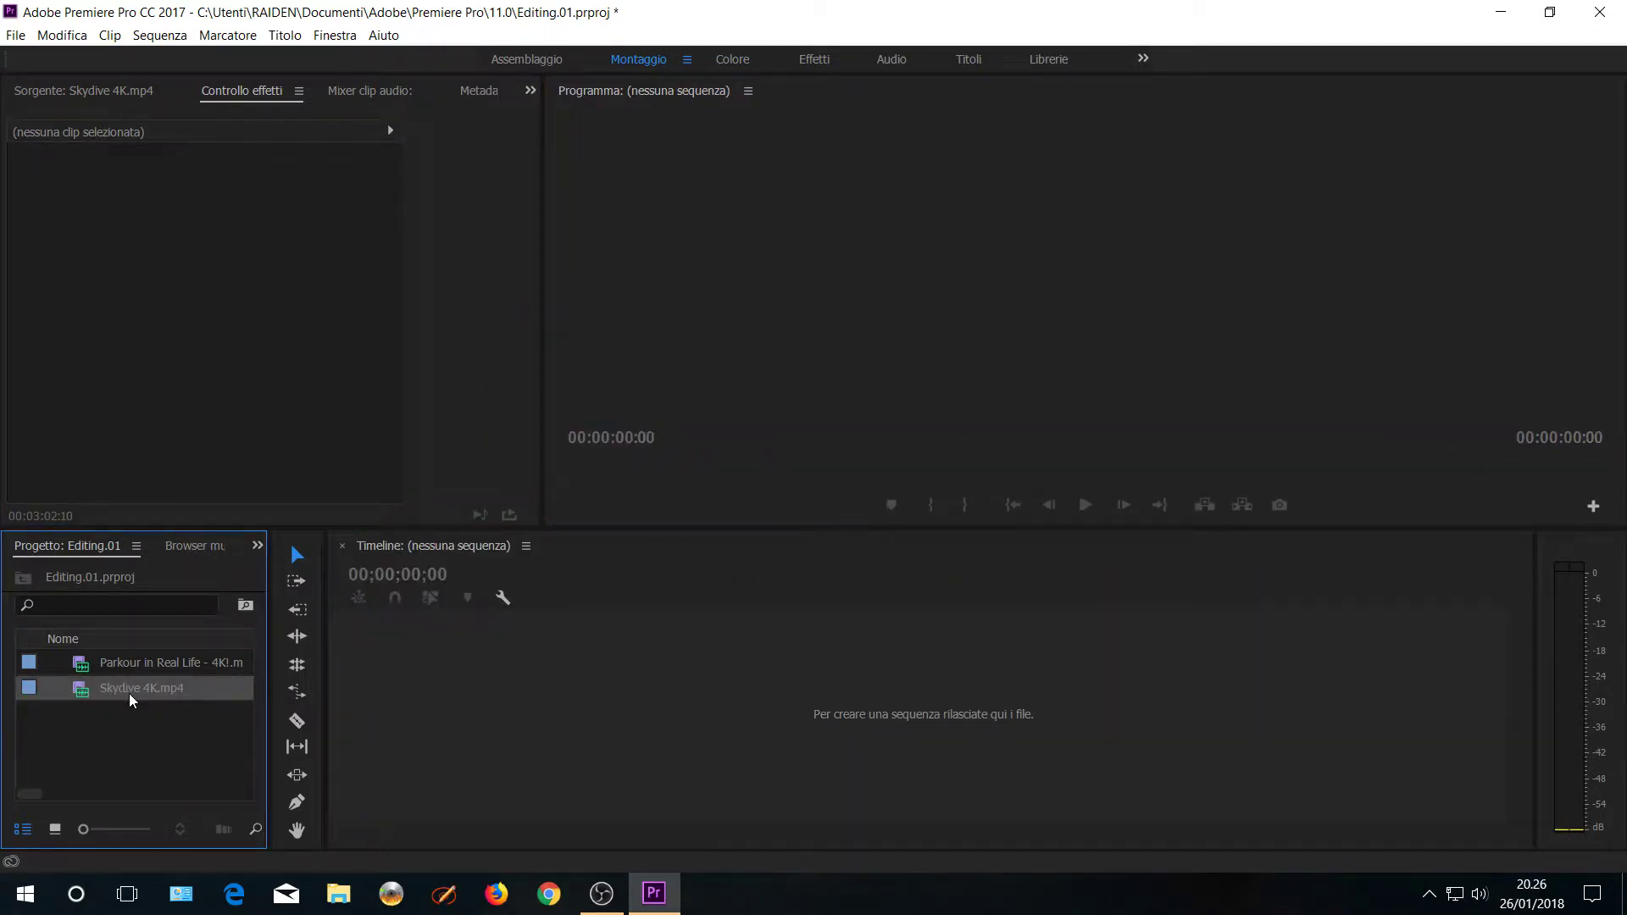
drag(129, 693, 472, 690)
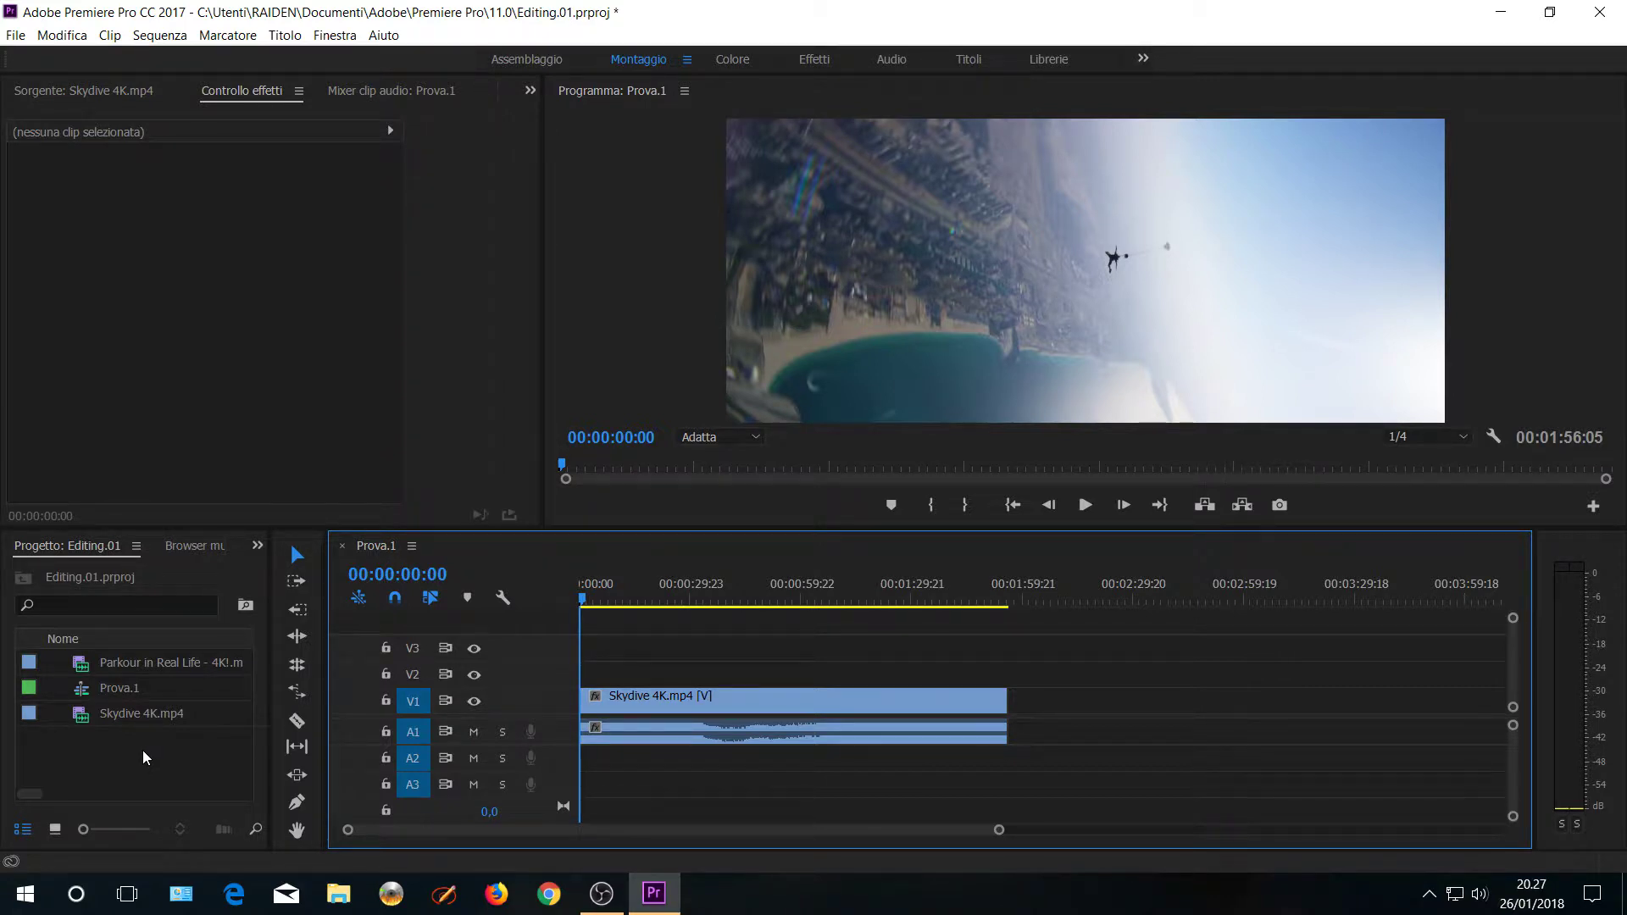
click(616, 602)
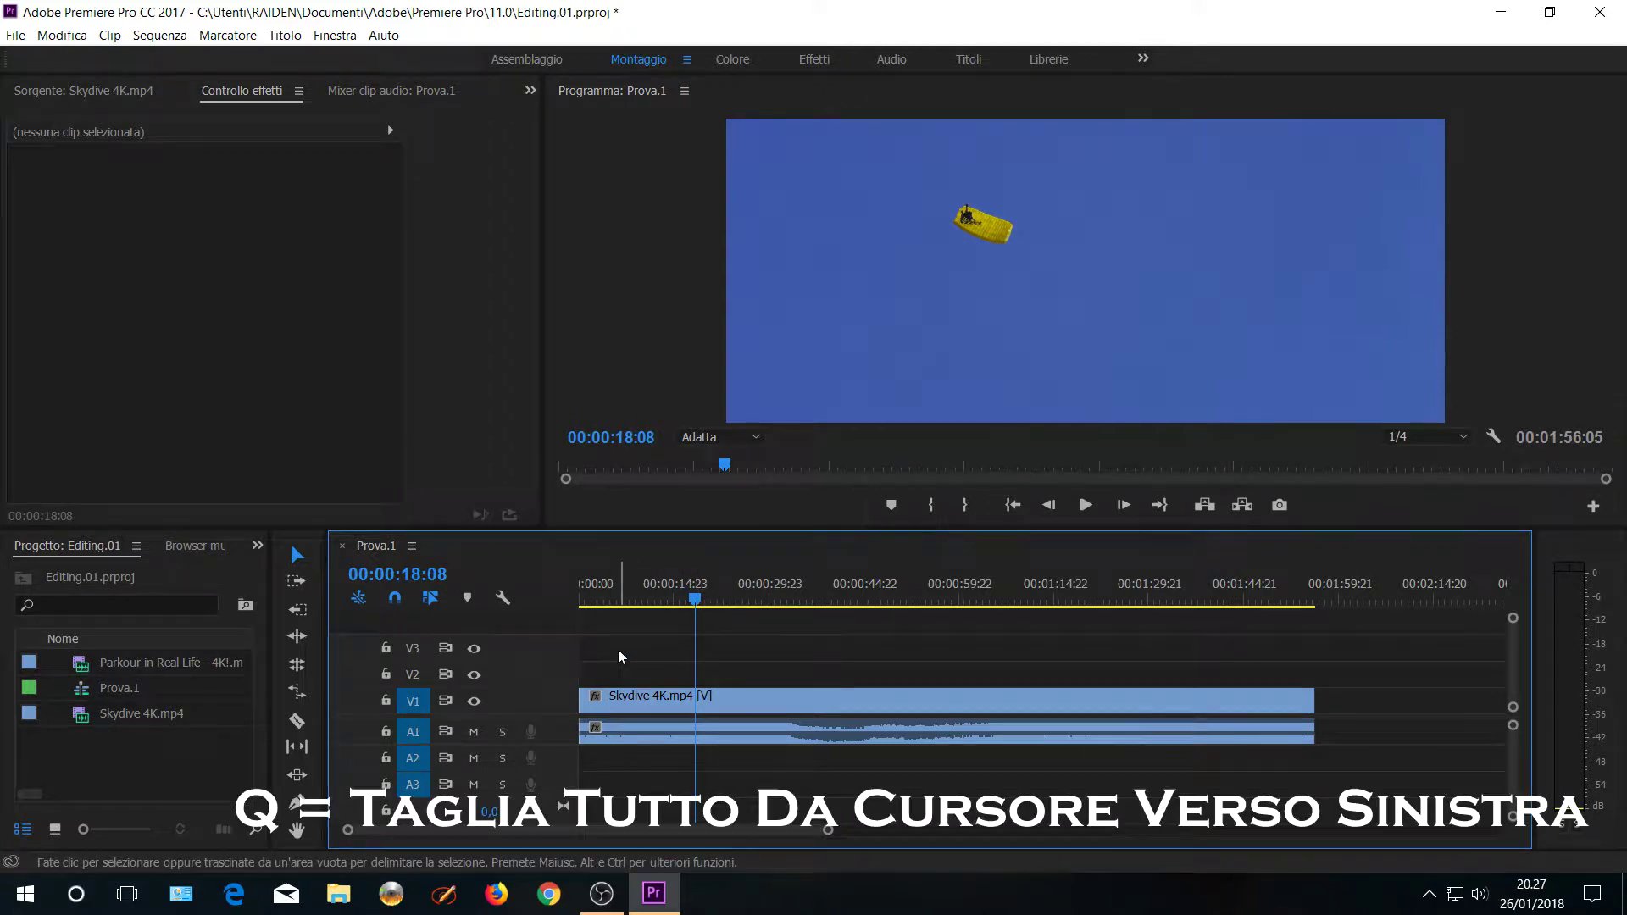
- Ripple-trim before the playhead with Q and undo, then trim after 00:00:11:21 with W, undo and redo
key(q)
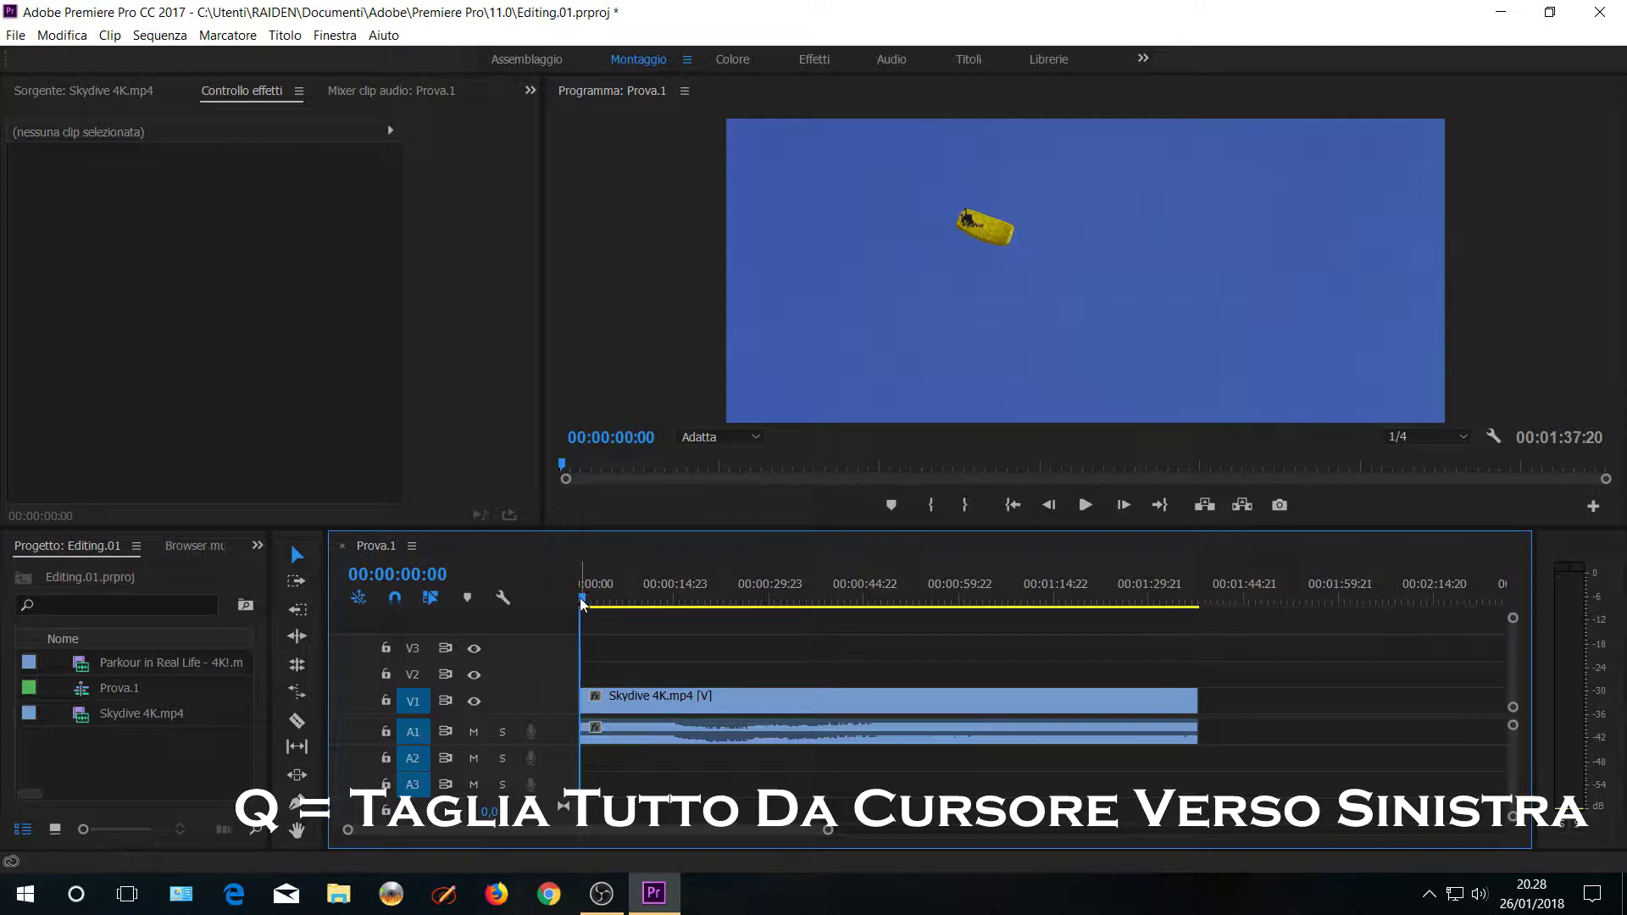
key(ctrl+z)
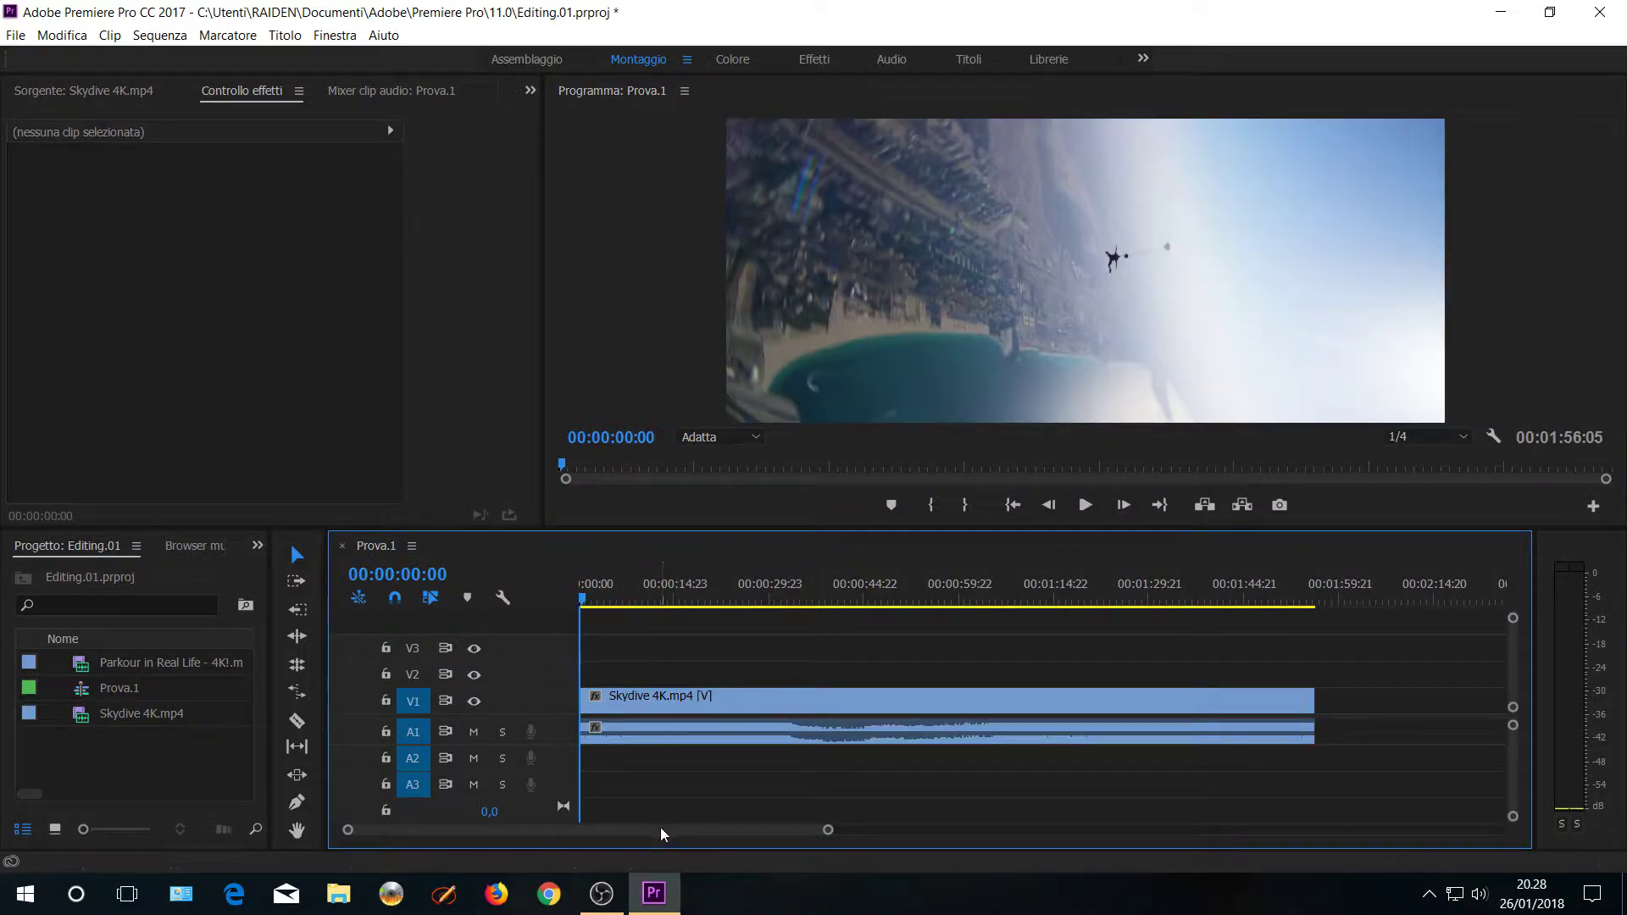
click(658, 597)
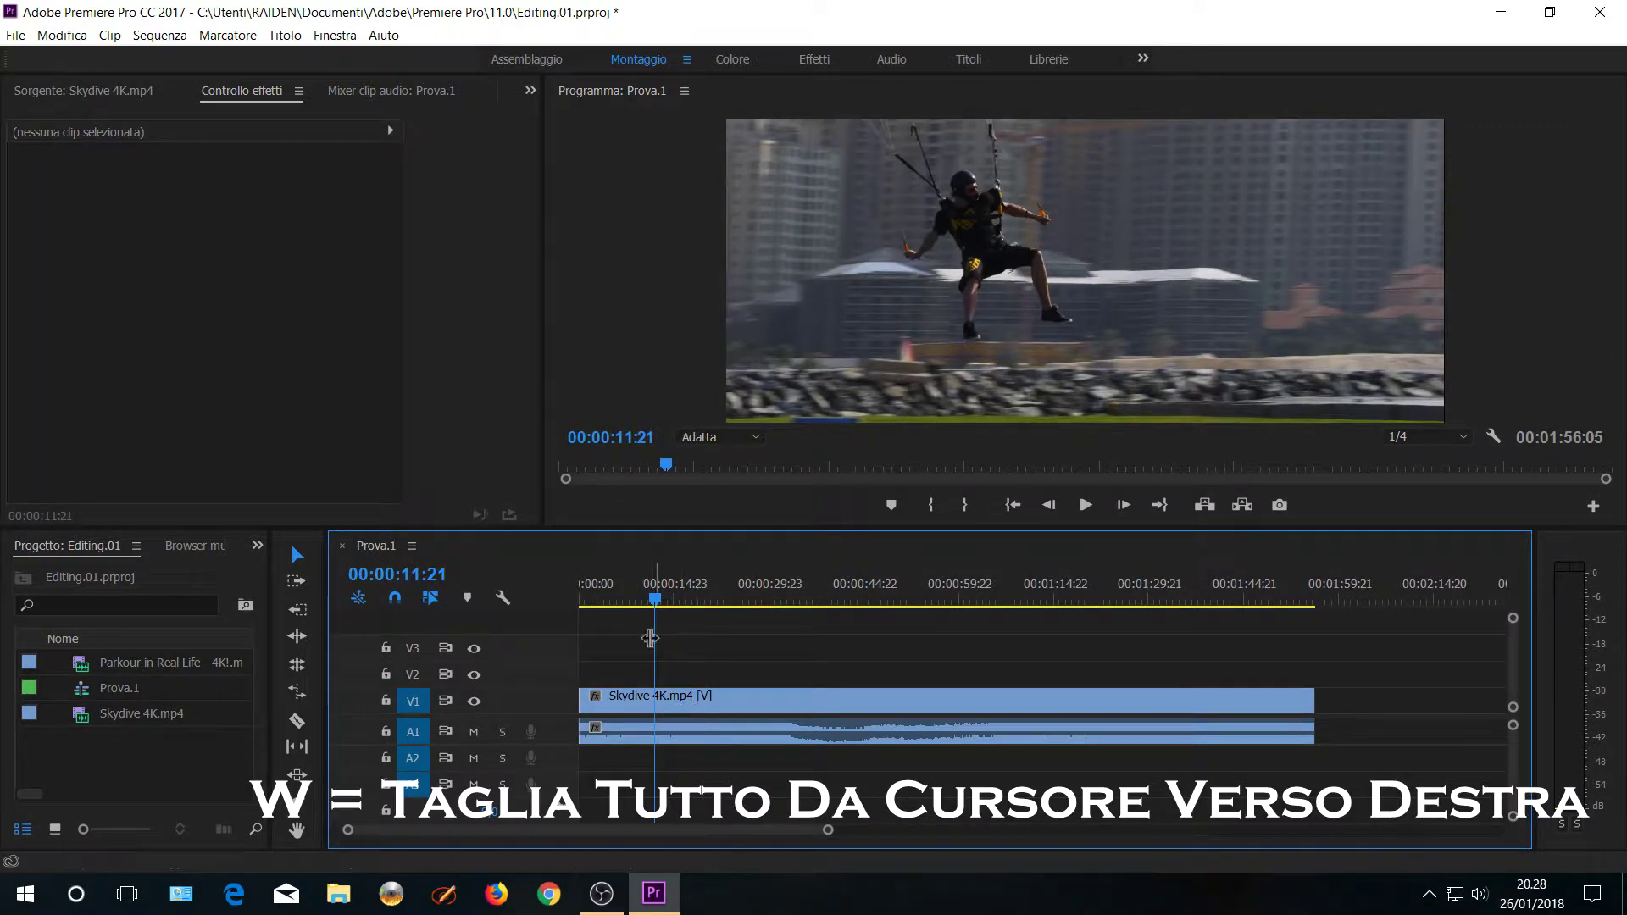
key(w)
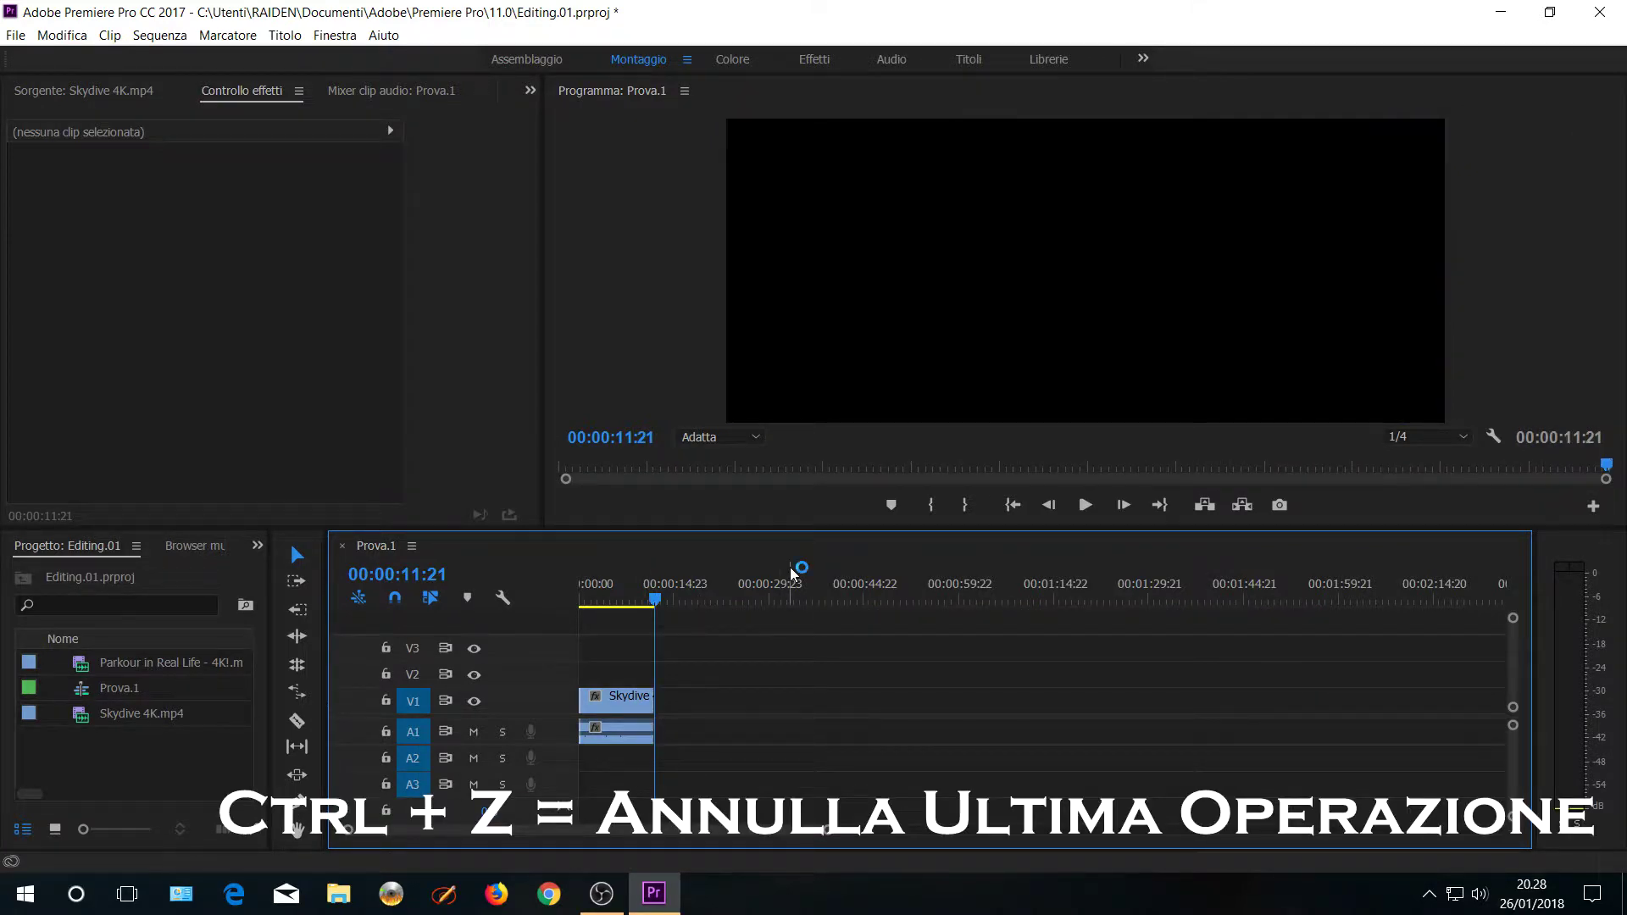
key(ctrl+z)
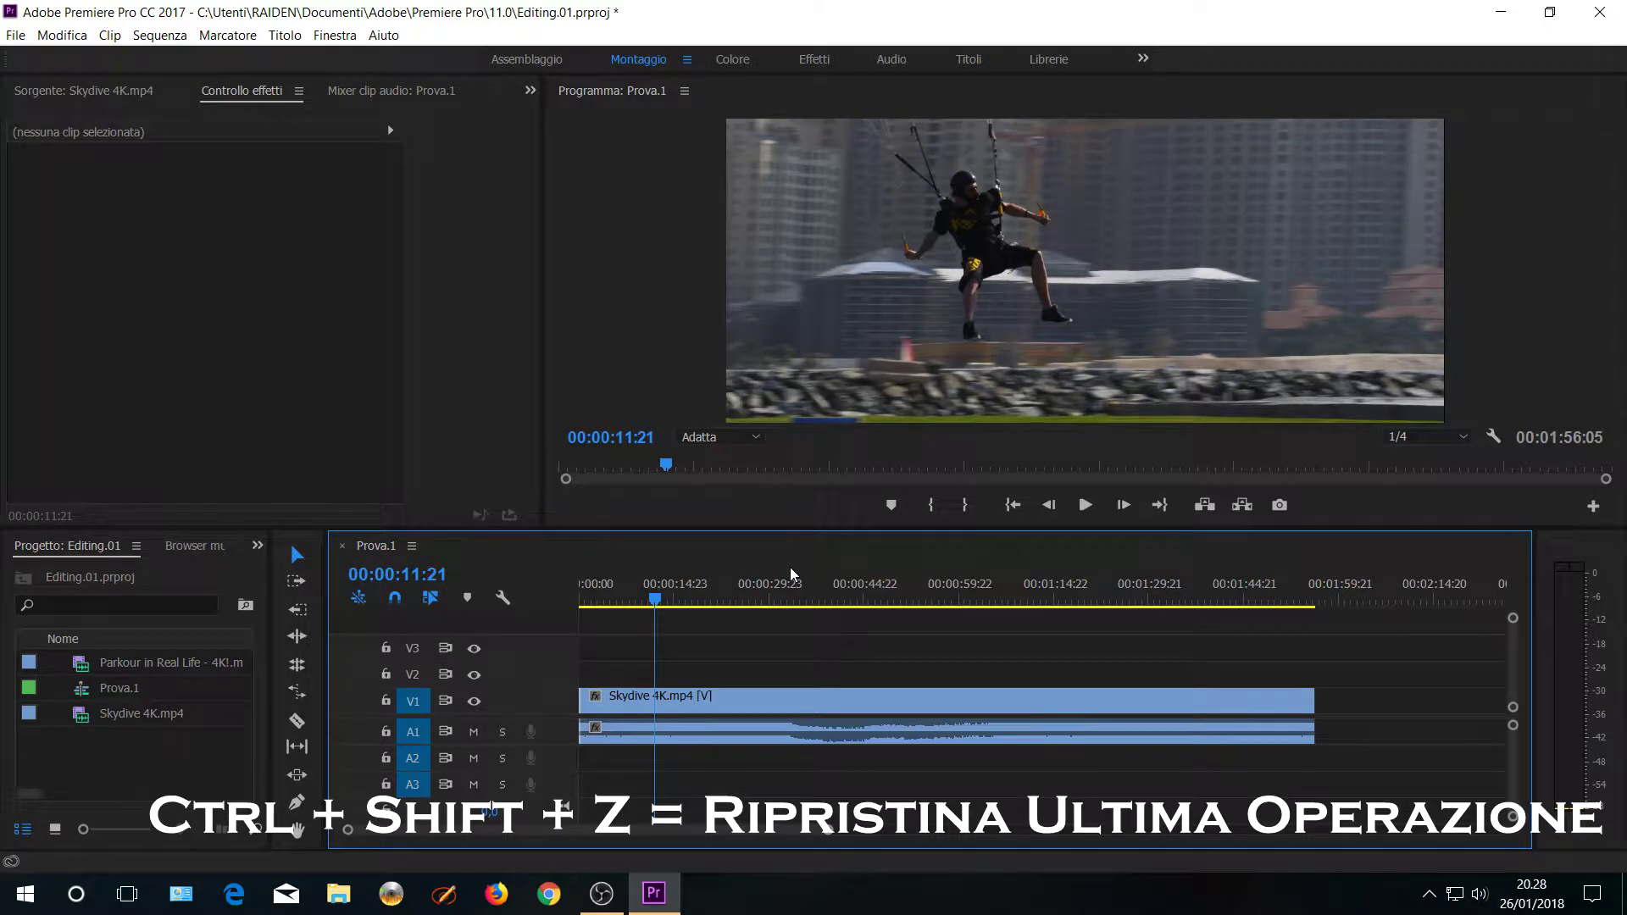
key(ctrl+shift+z)
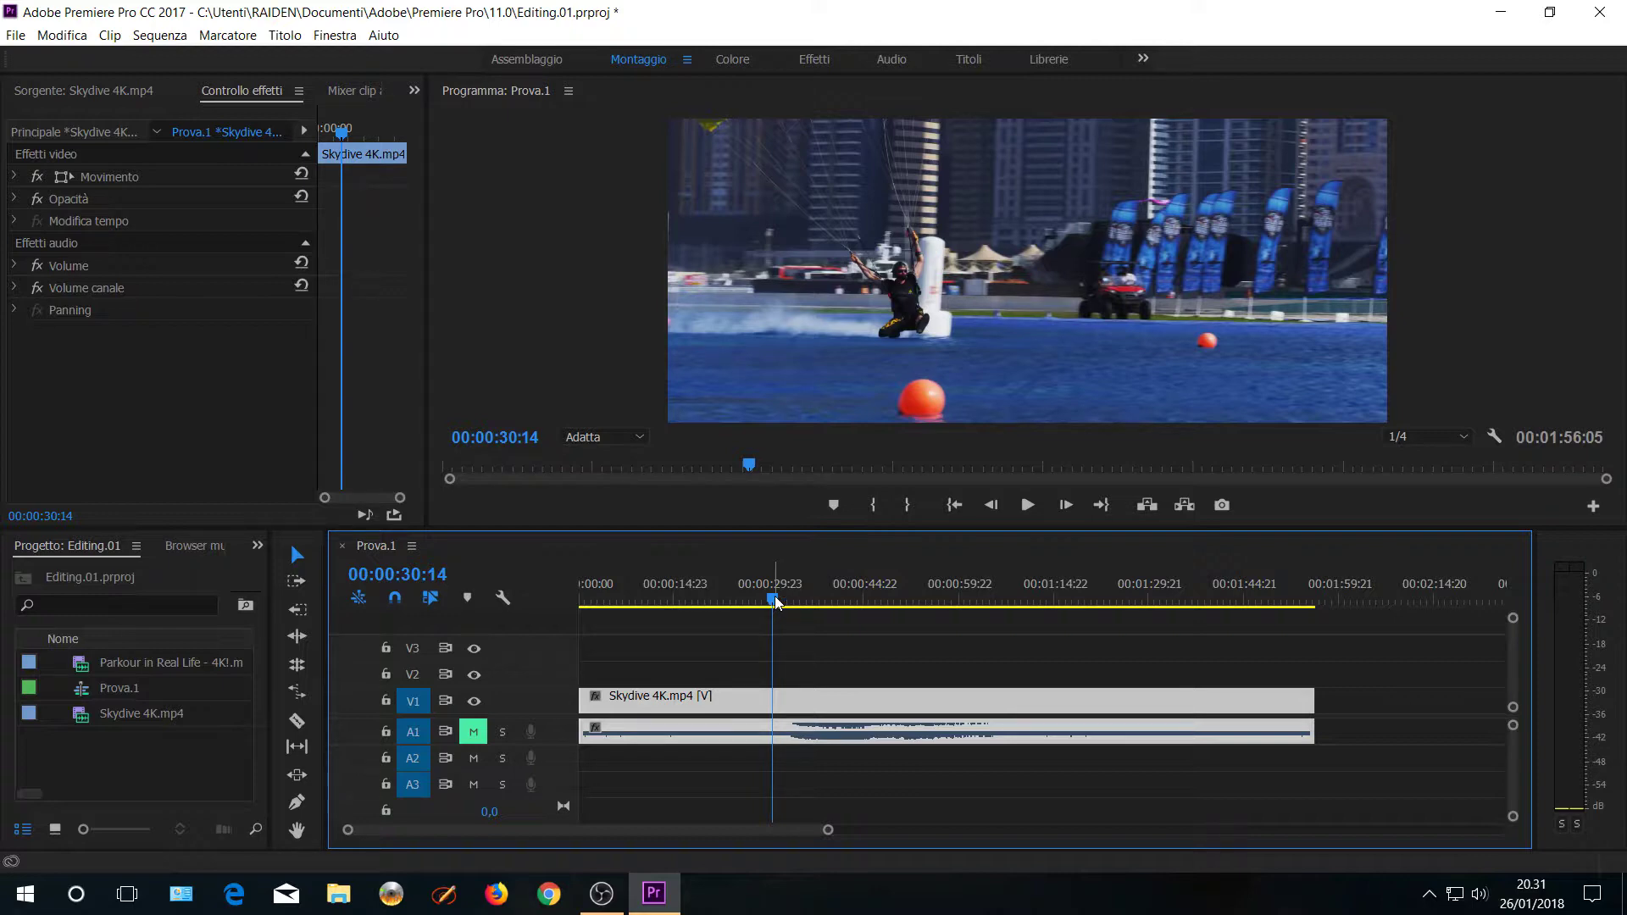
- Enlarge the Timeline and split the Skydive clip at about 14 seconds
click(857, 598)
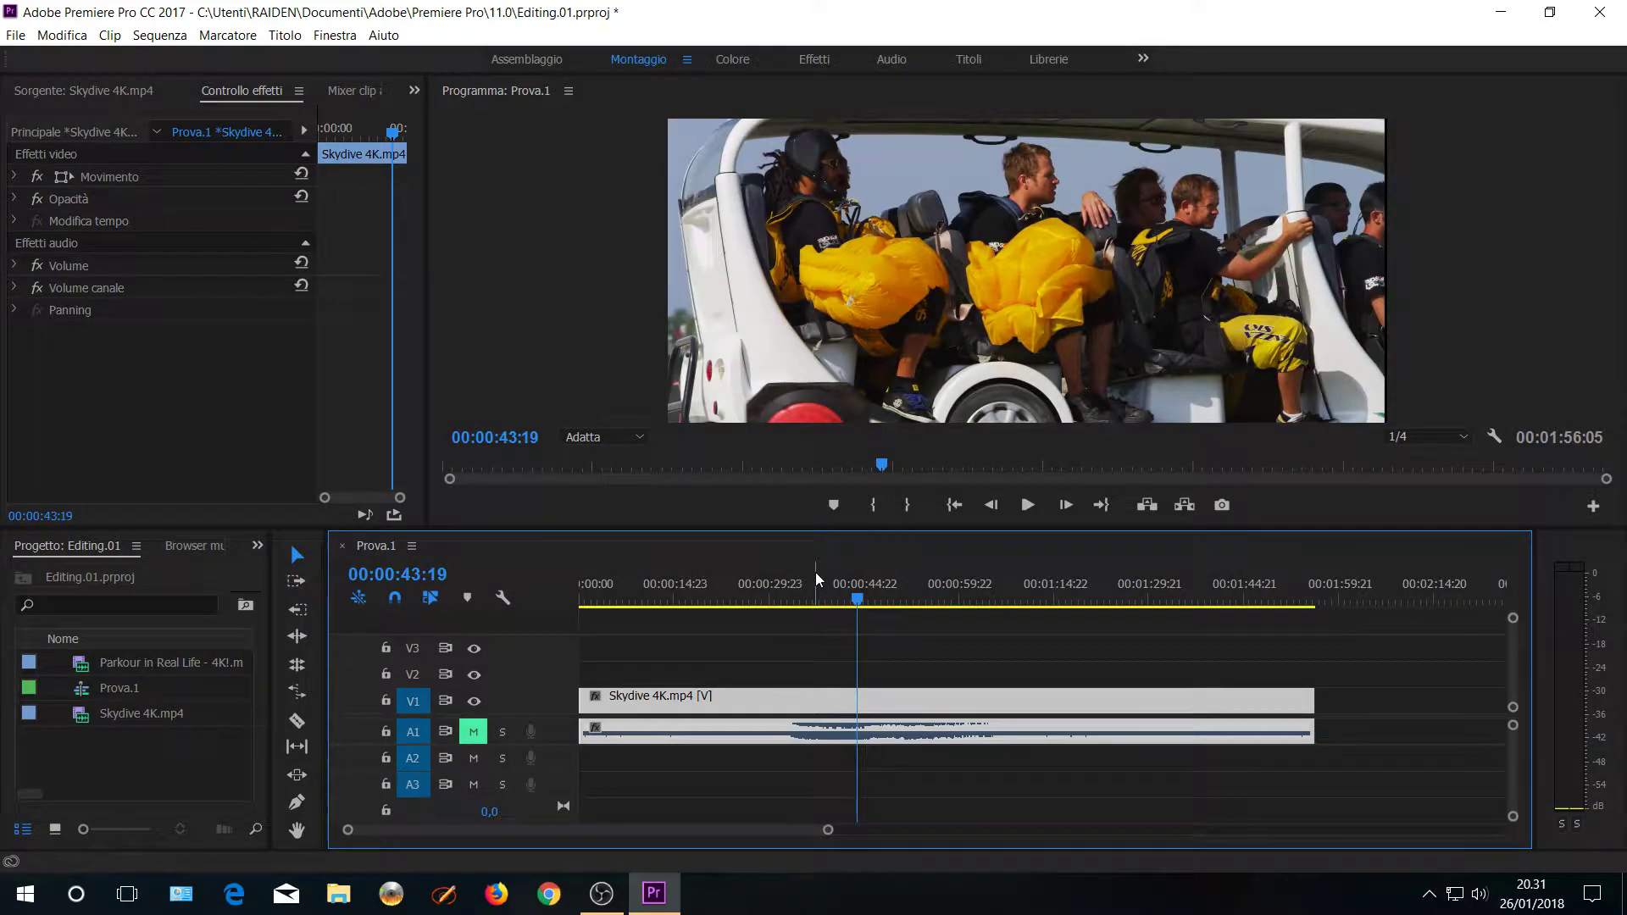
drag(535, 529, 535, 487)
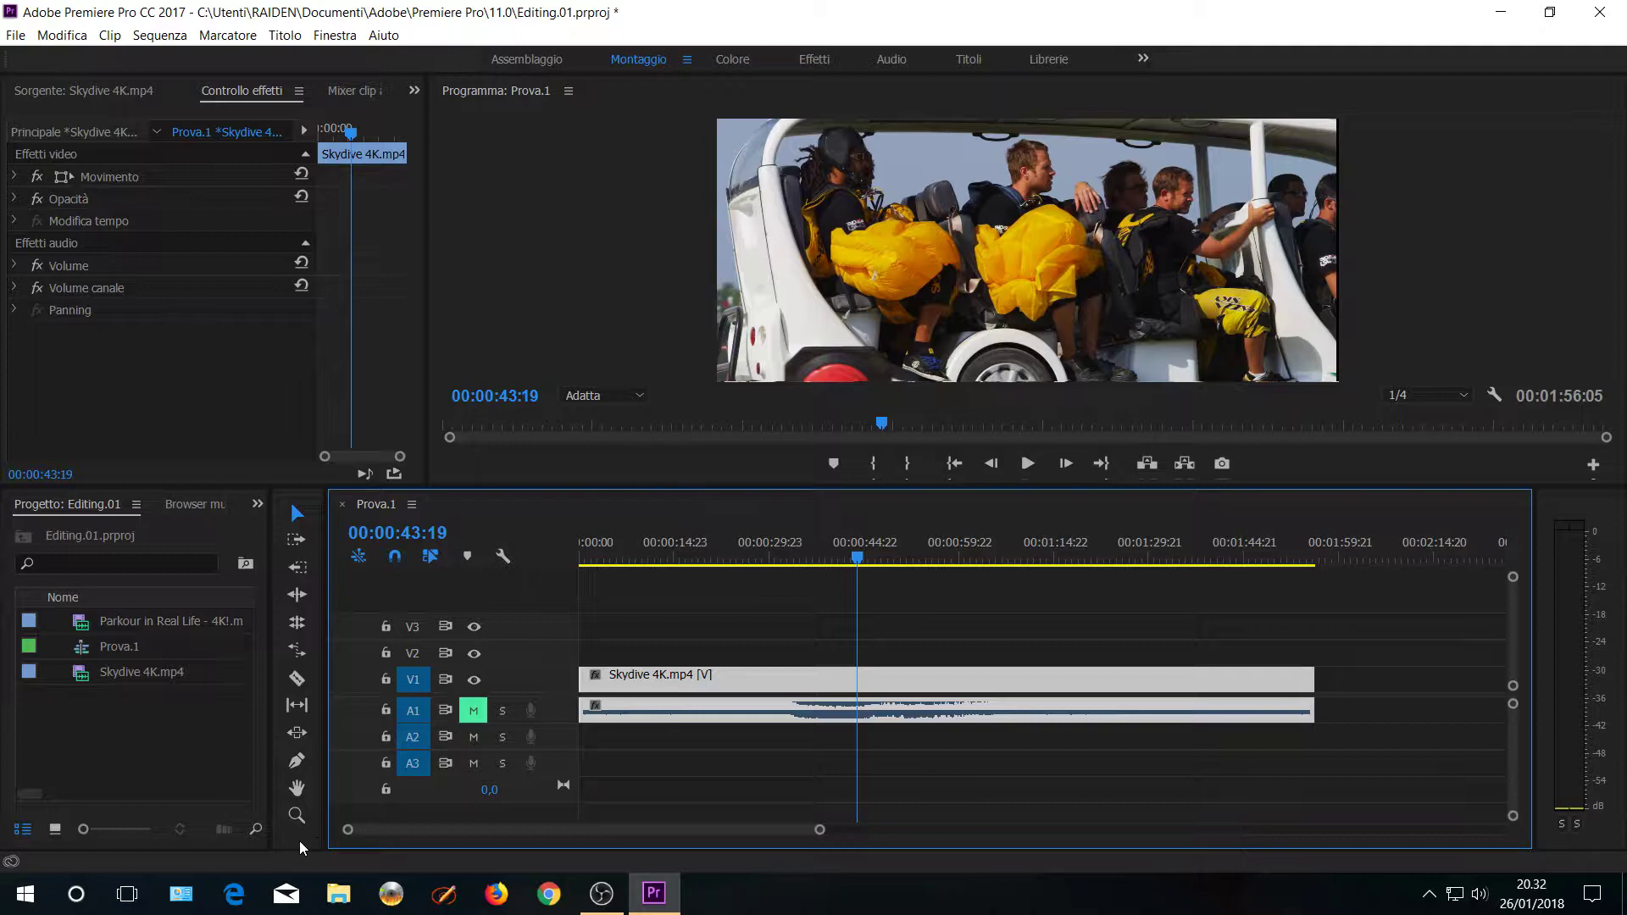
click(296, 515)
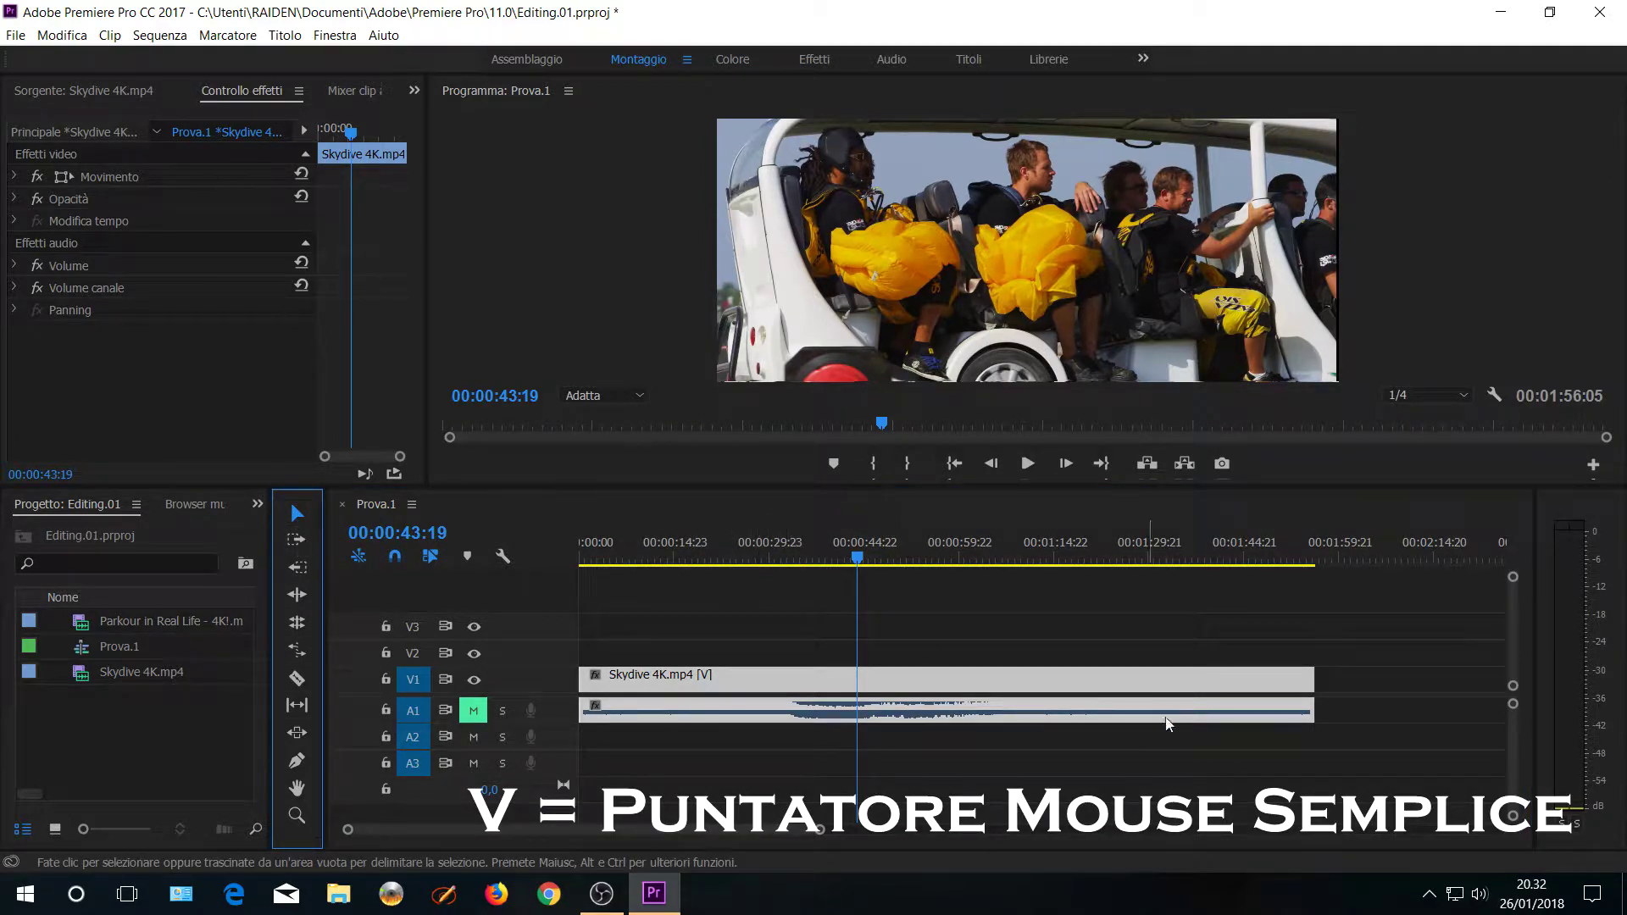
click(1209, 757)
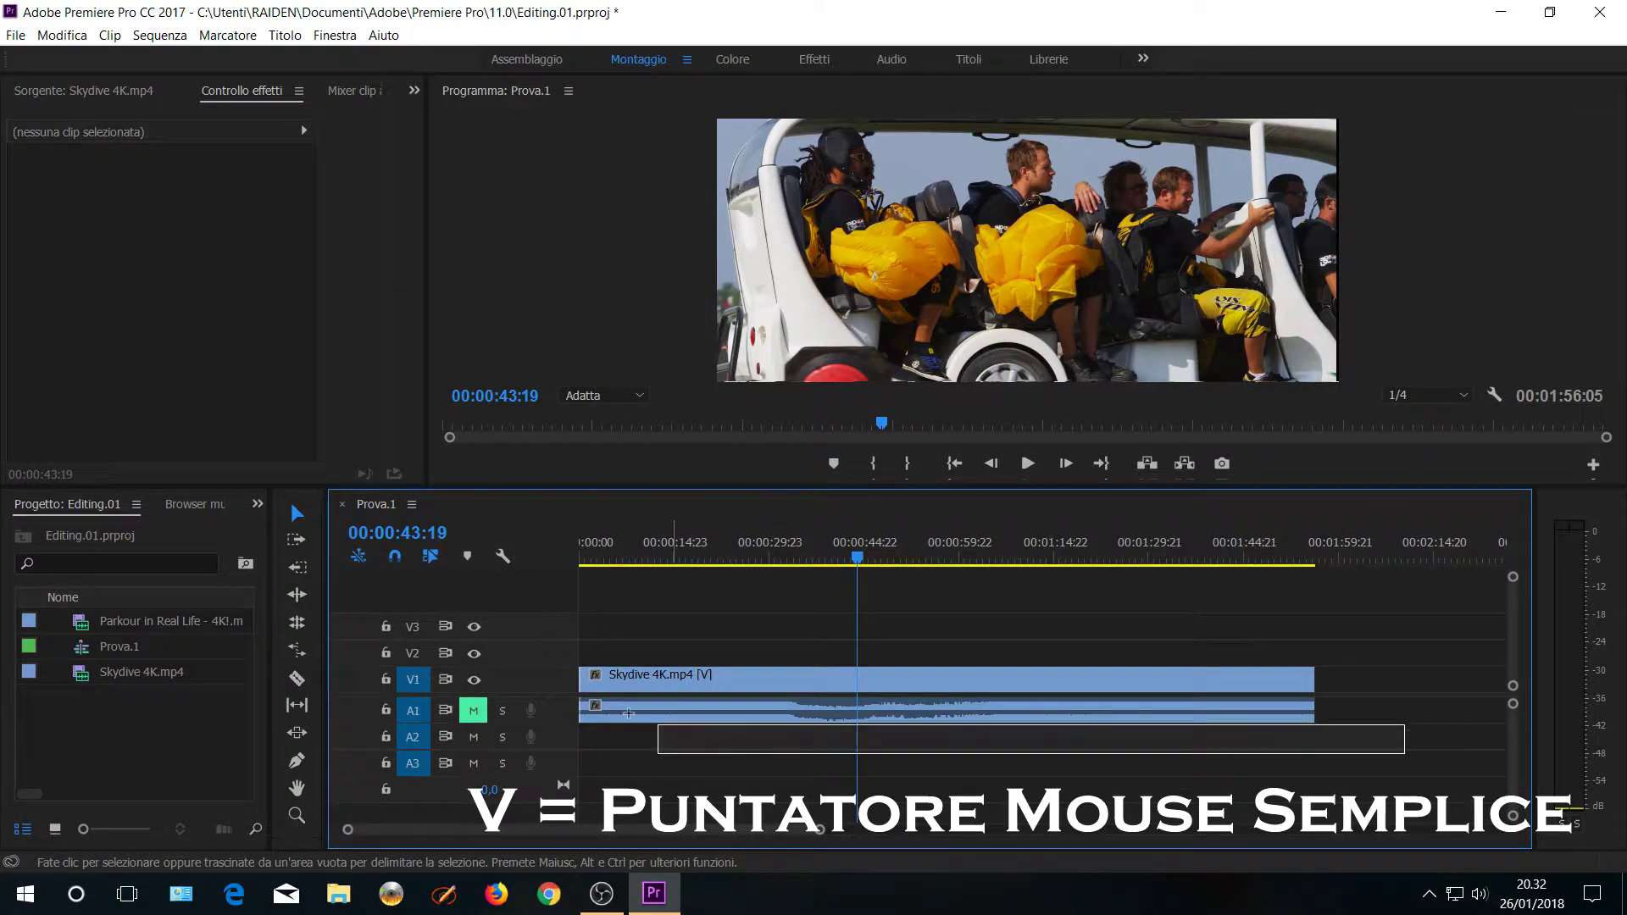
click(1186, 679)
drag(857, 563, 671, 560)
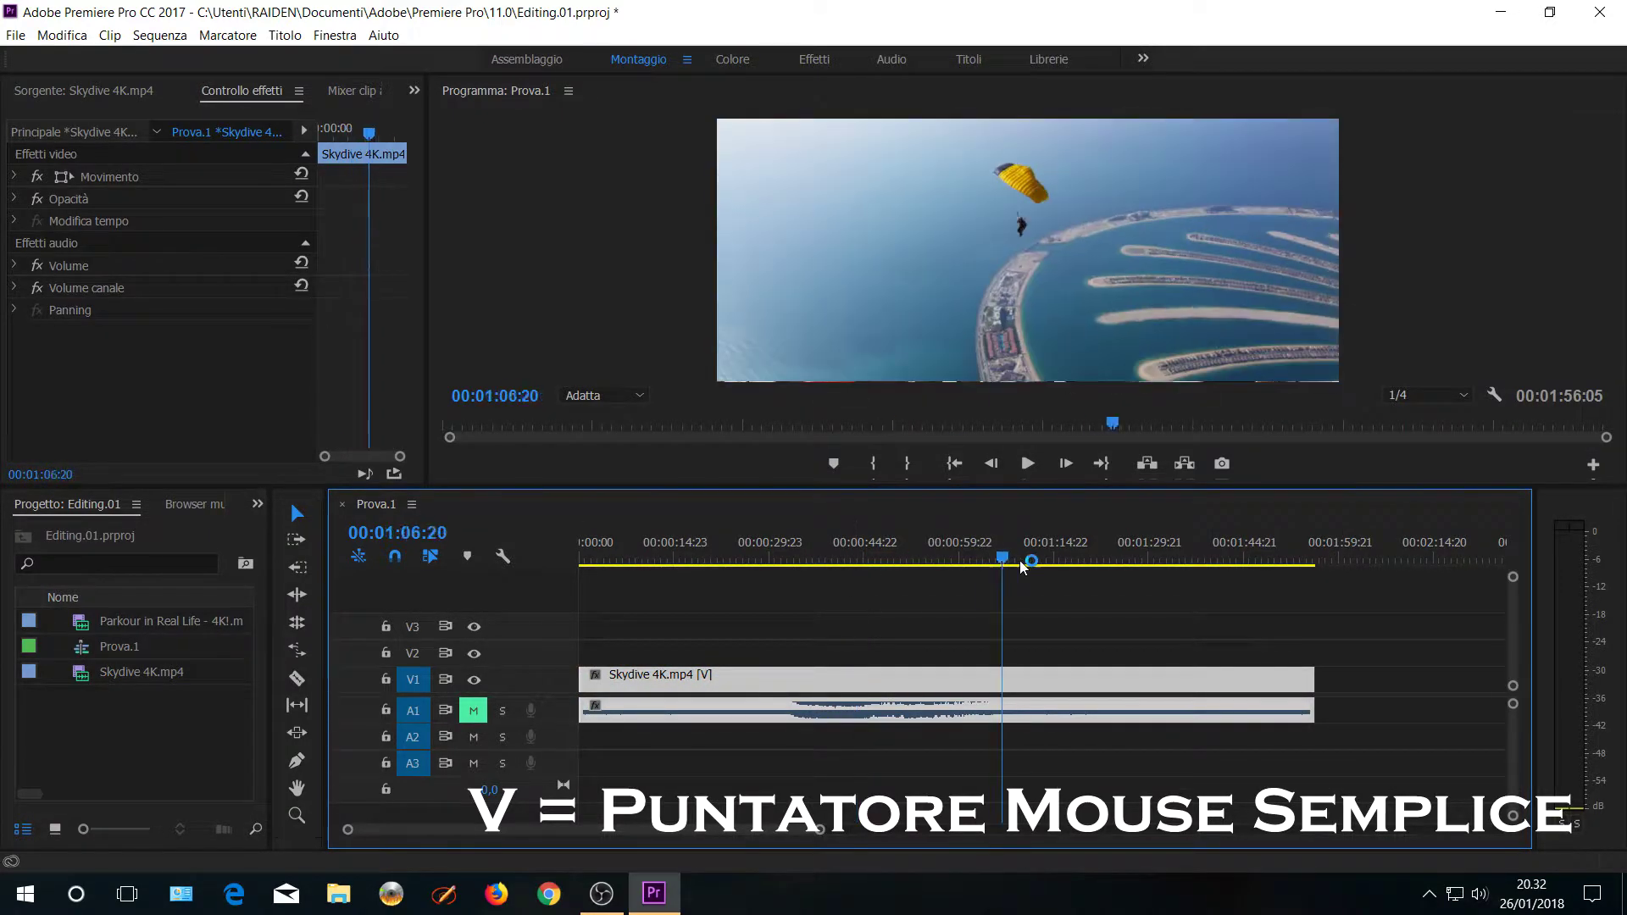
key(ctrl+k)
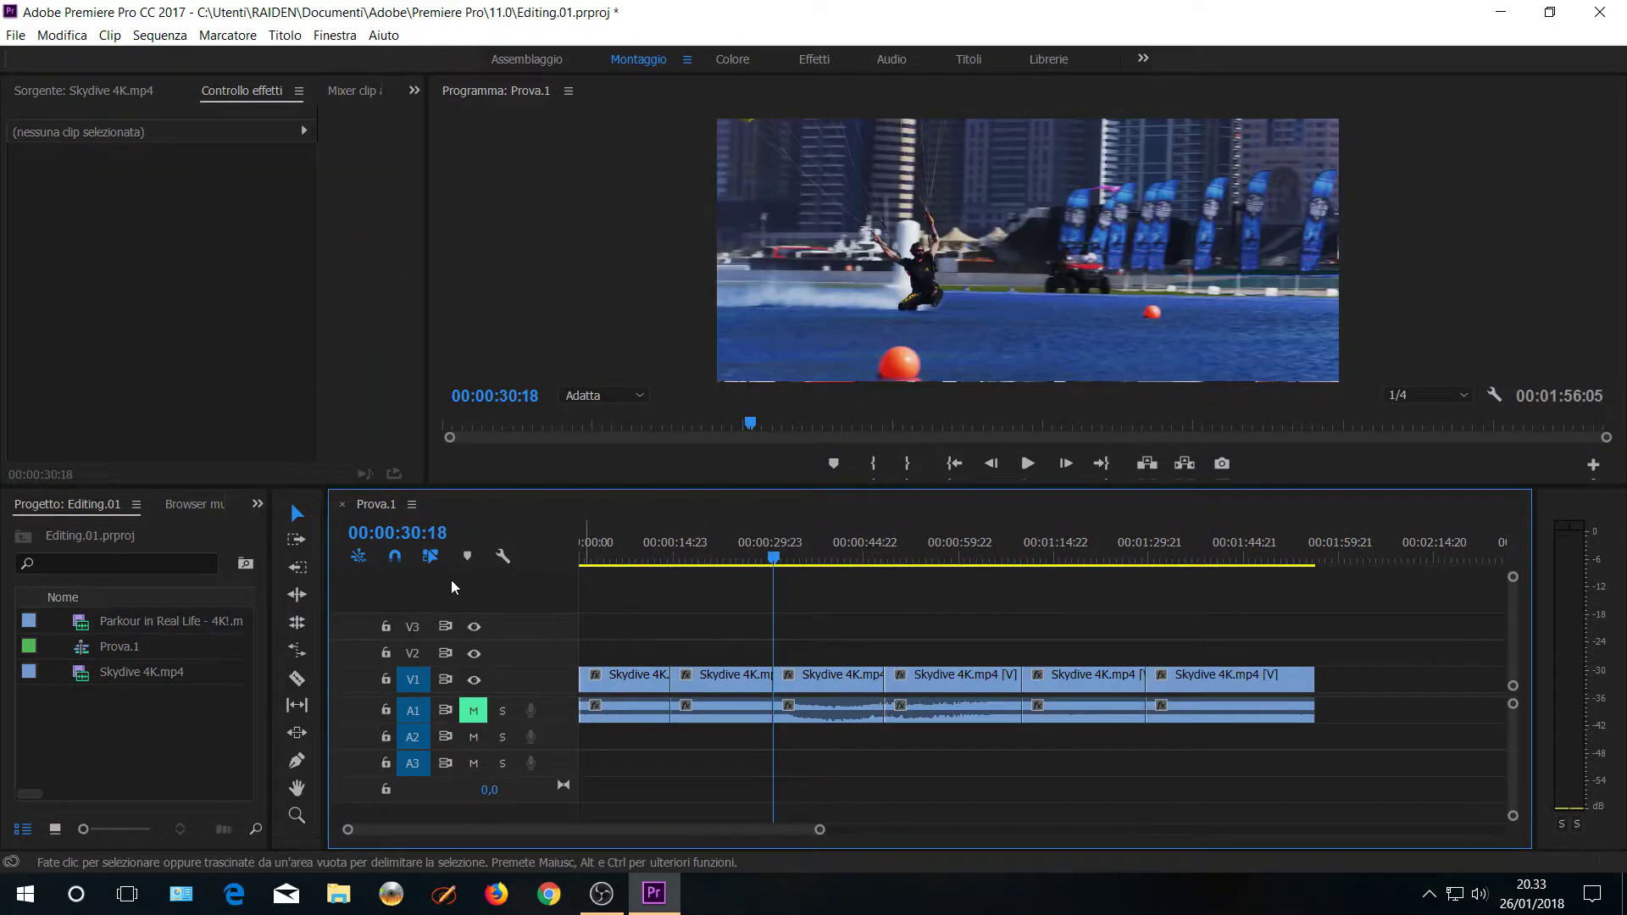
- Select clips forward with Track Select Forward, then backward from the last clip with Shift+A
click(296, 543)
click(718, 693)
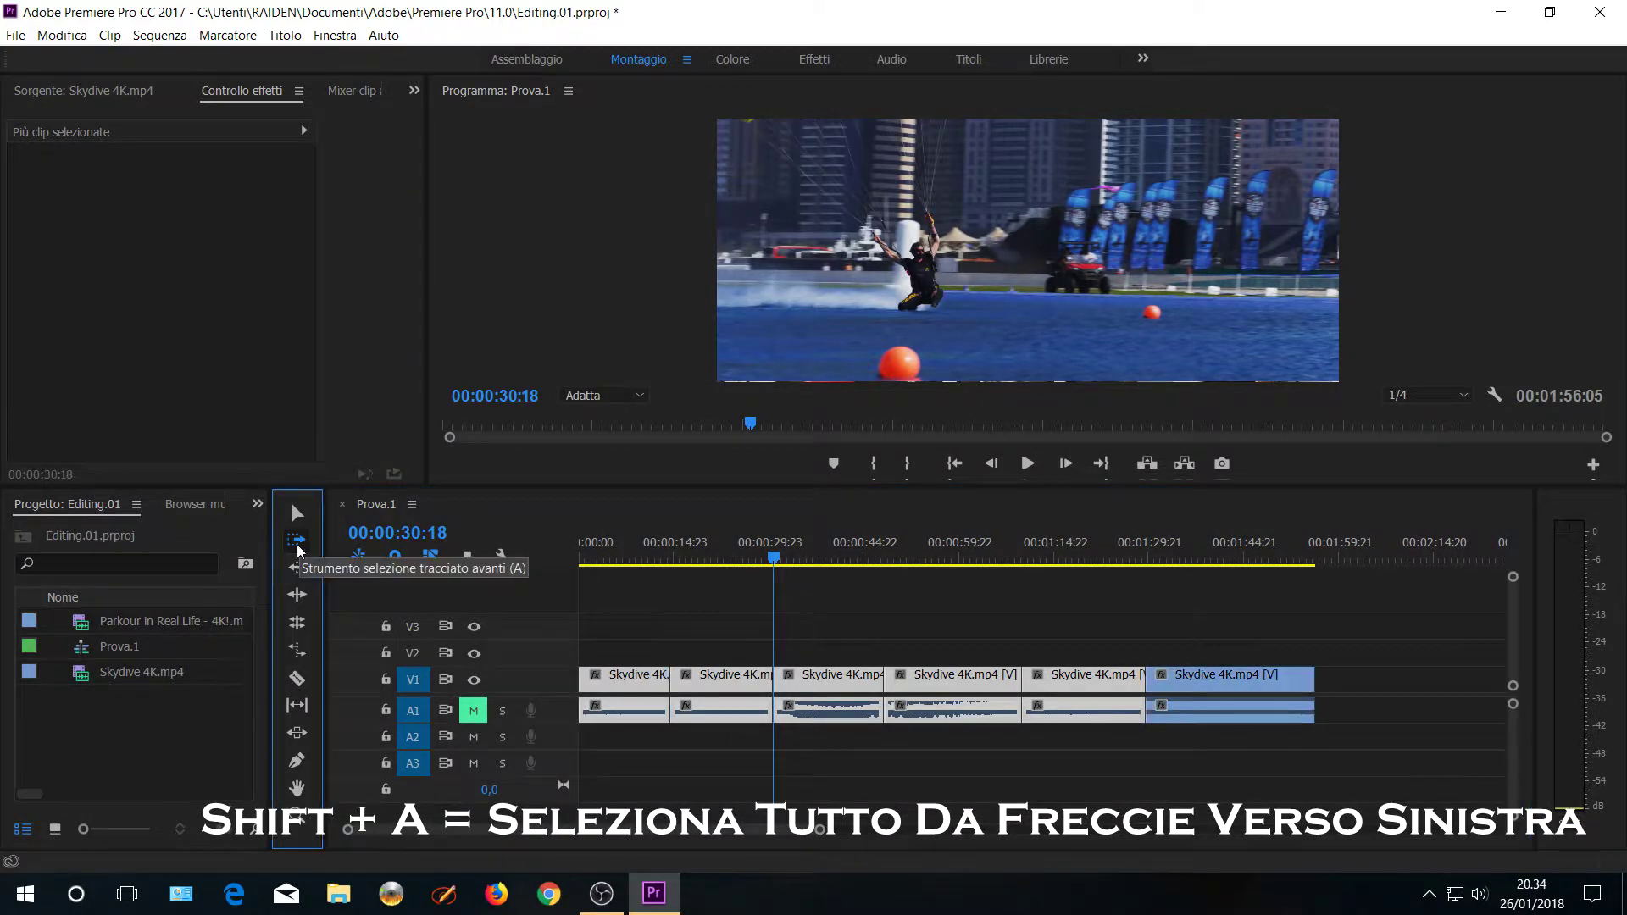
key(shift+a)
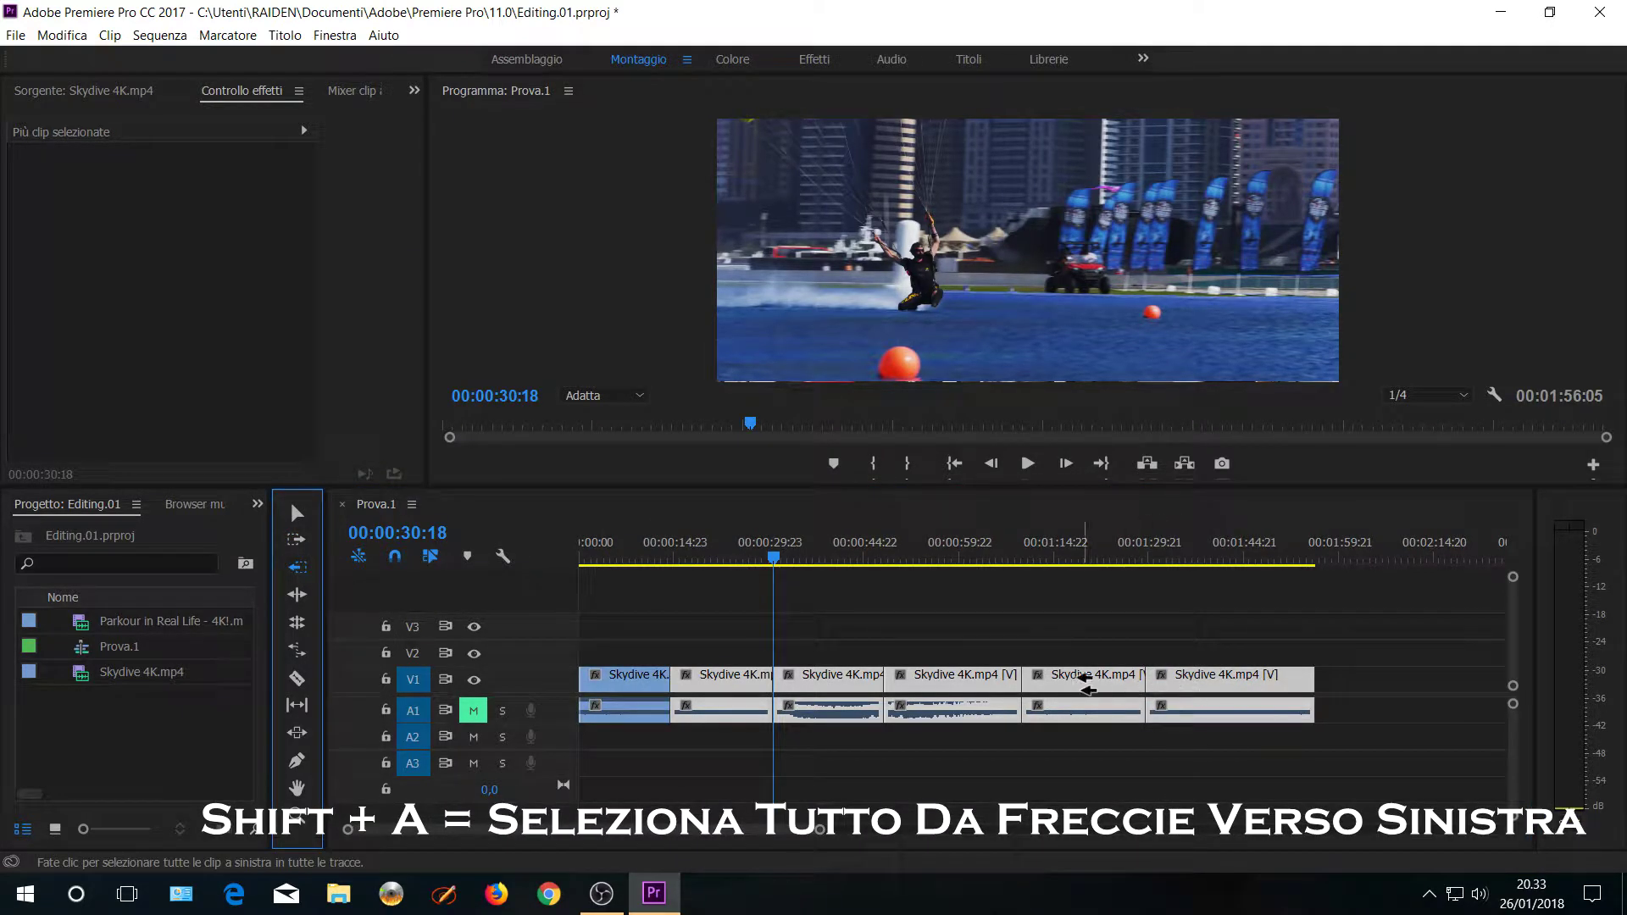
click(1085, 680)
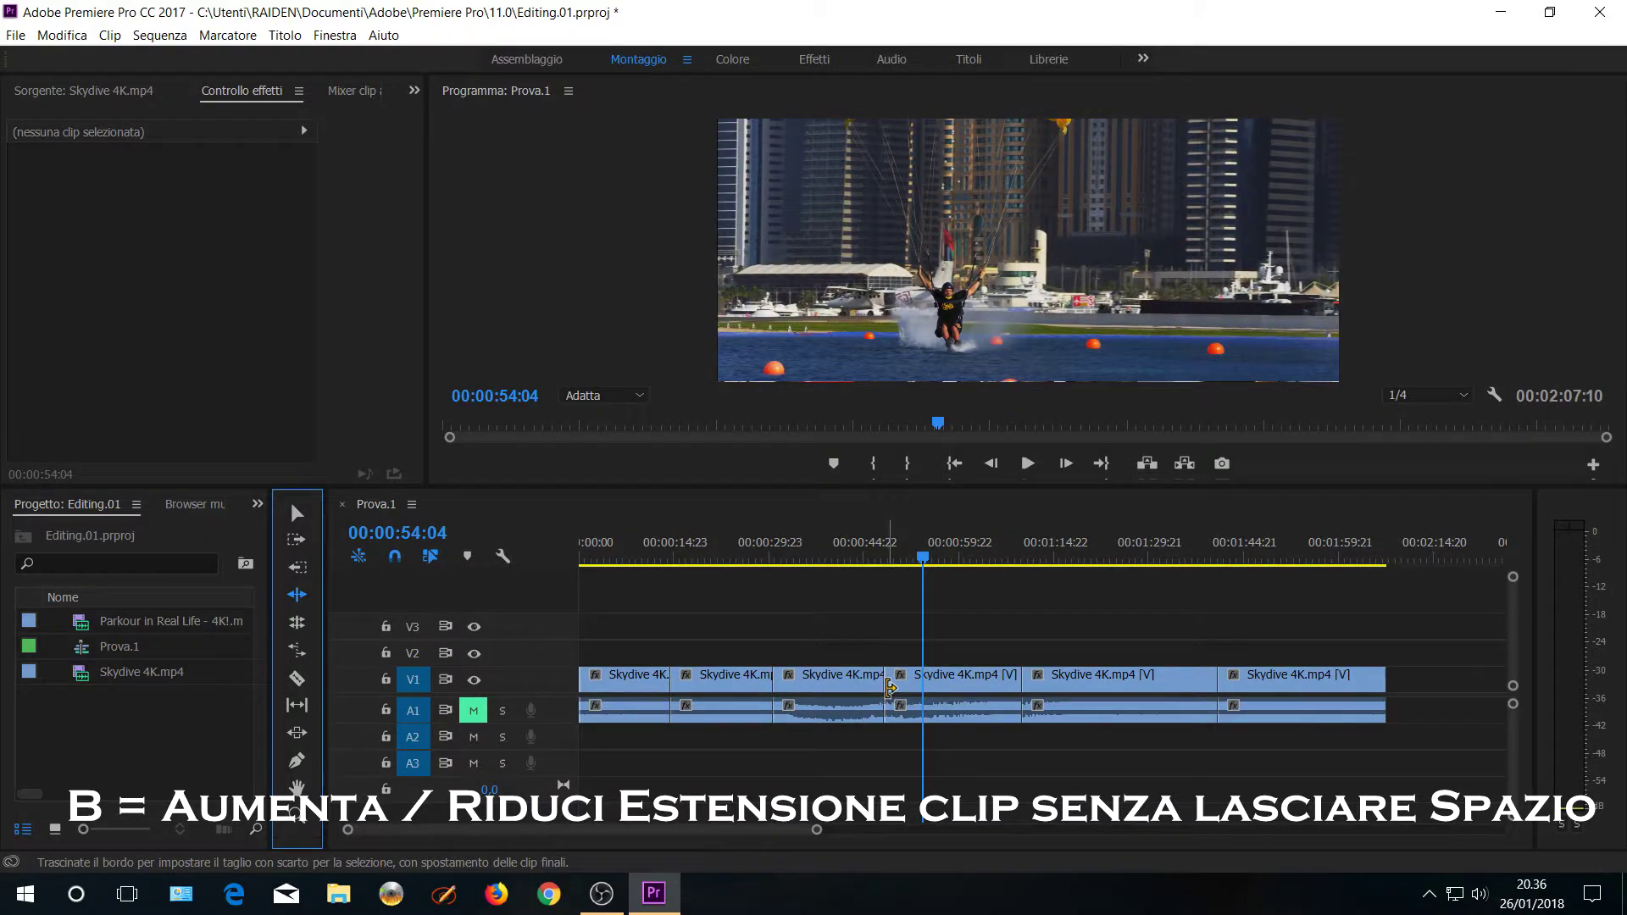
- Ripple-trim the cut between the third and fourth clips by about ten seconds
mouse_move(879, 687)
mouse_down()
mouse_move(892, 690)
mouse_move(837, 685)
mouse_up()
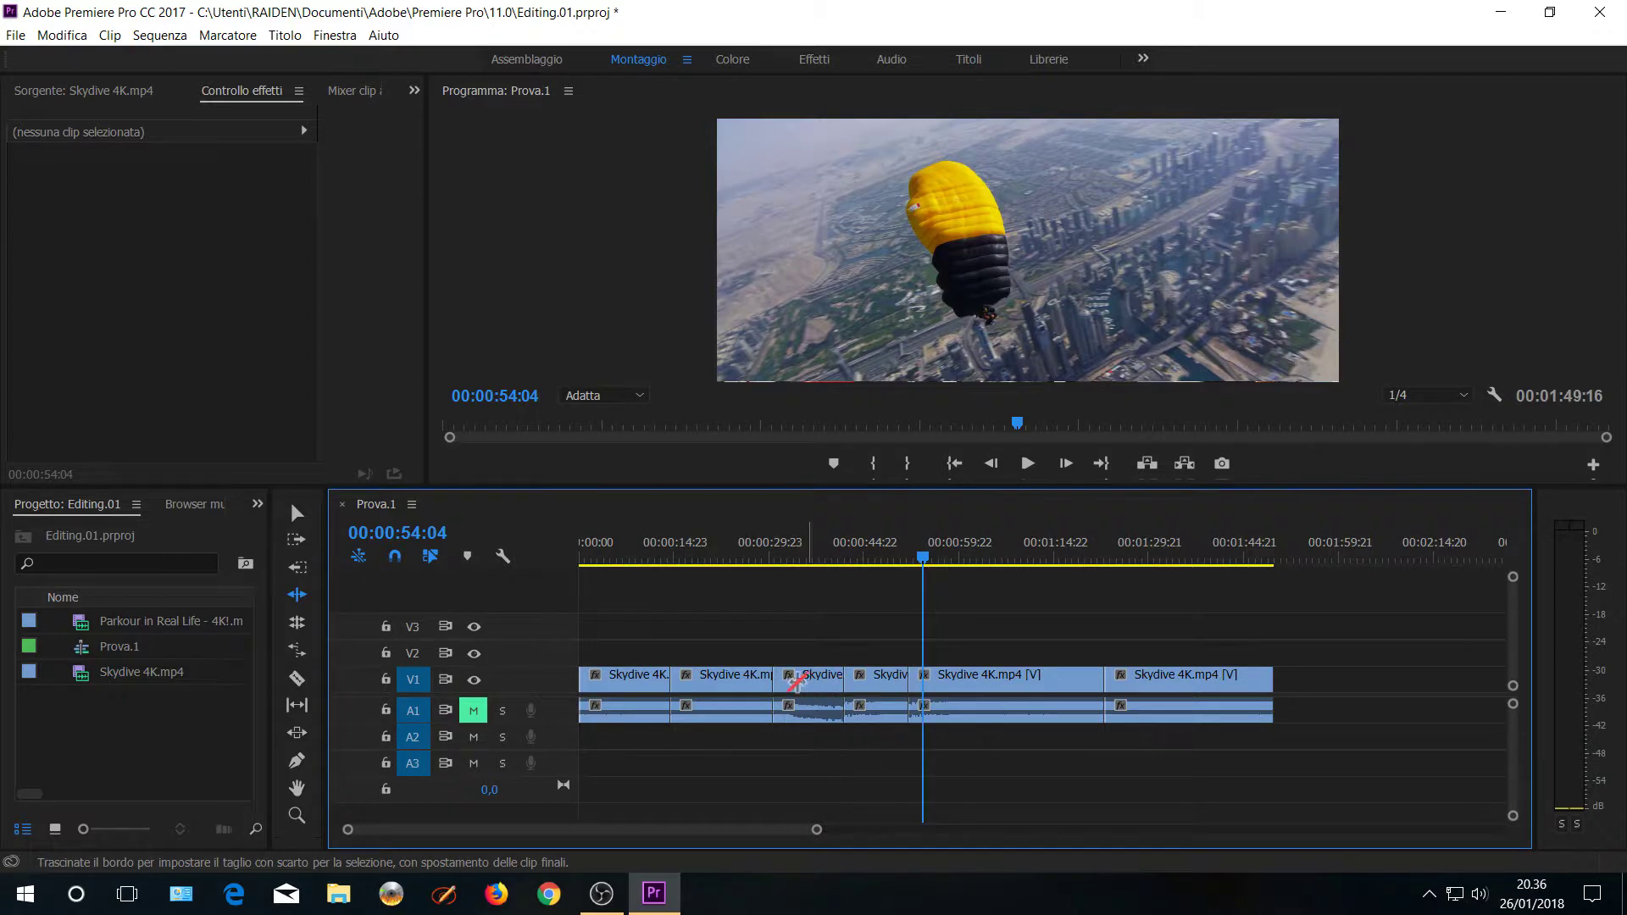
drag(841, 686, 888, 684)
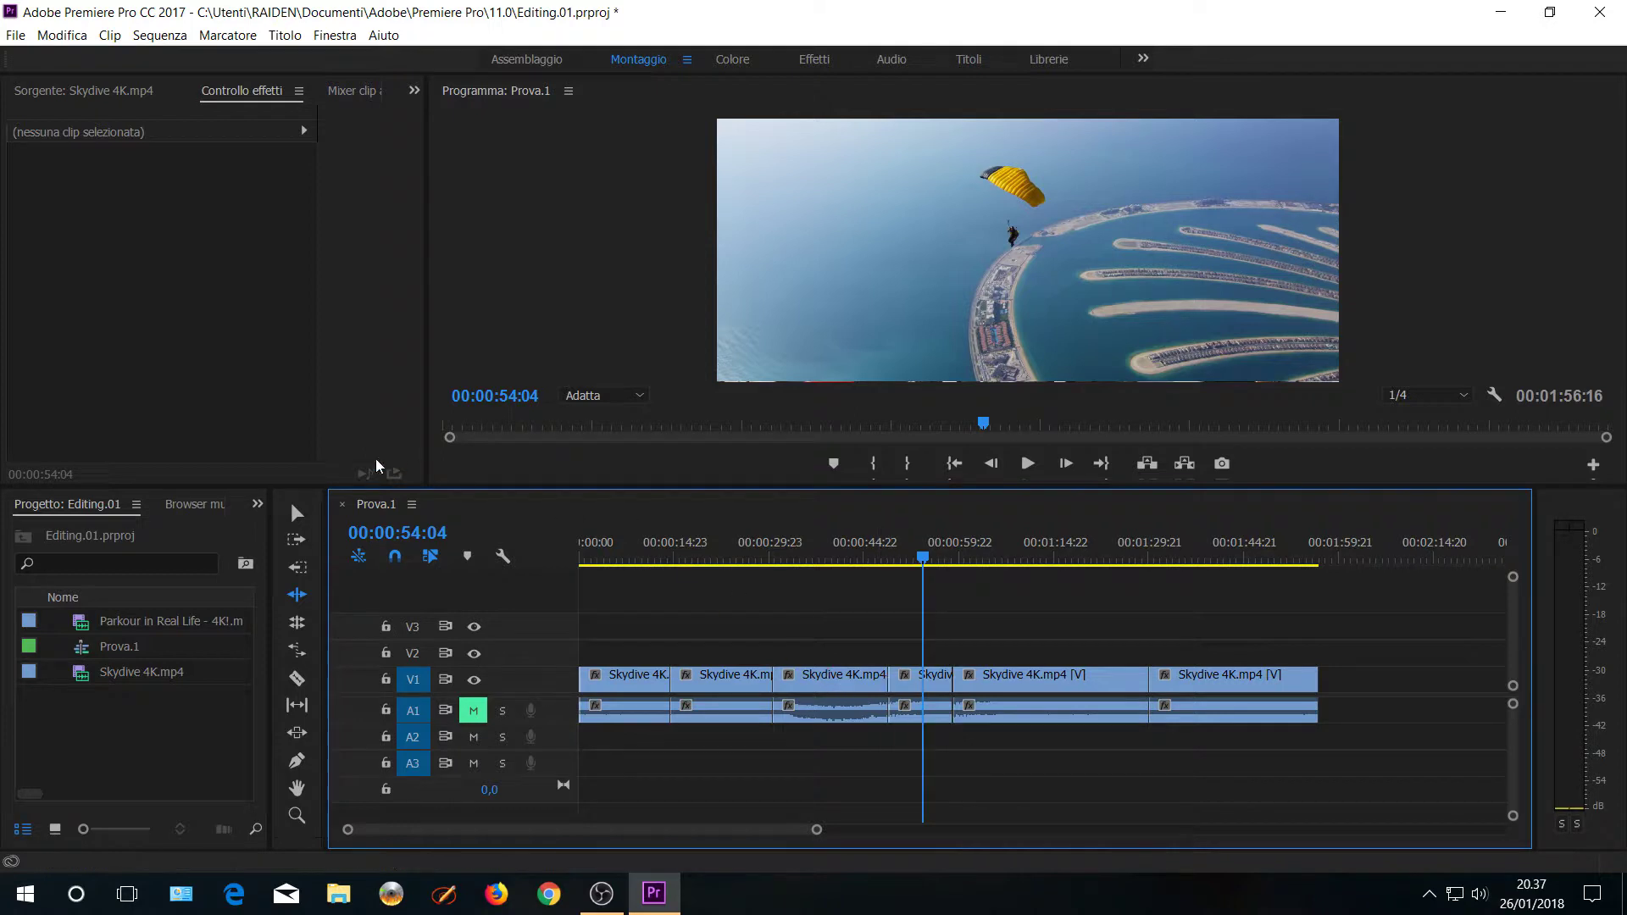
click(300, 520)
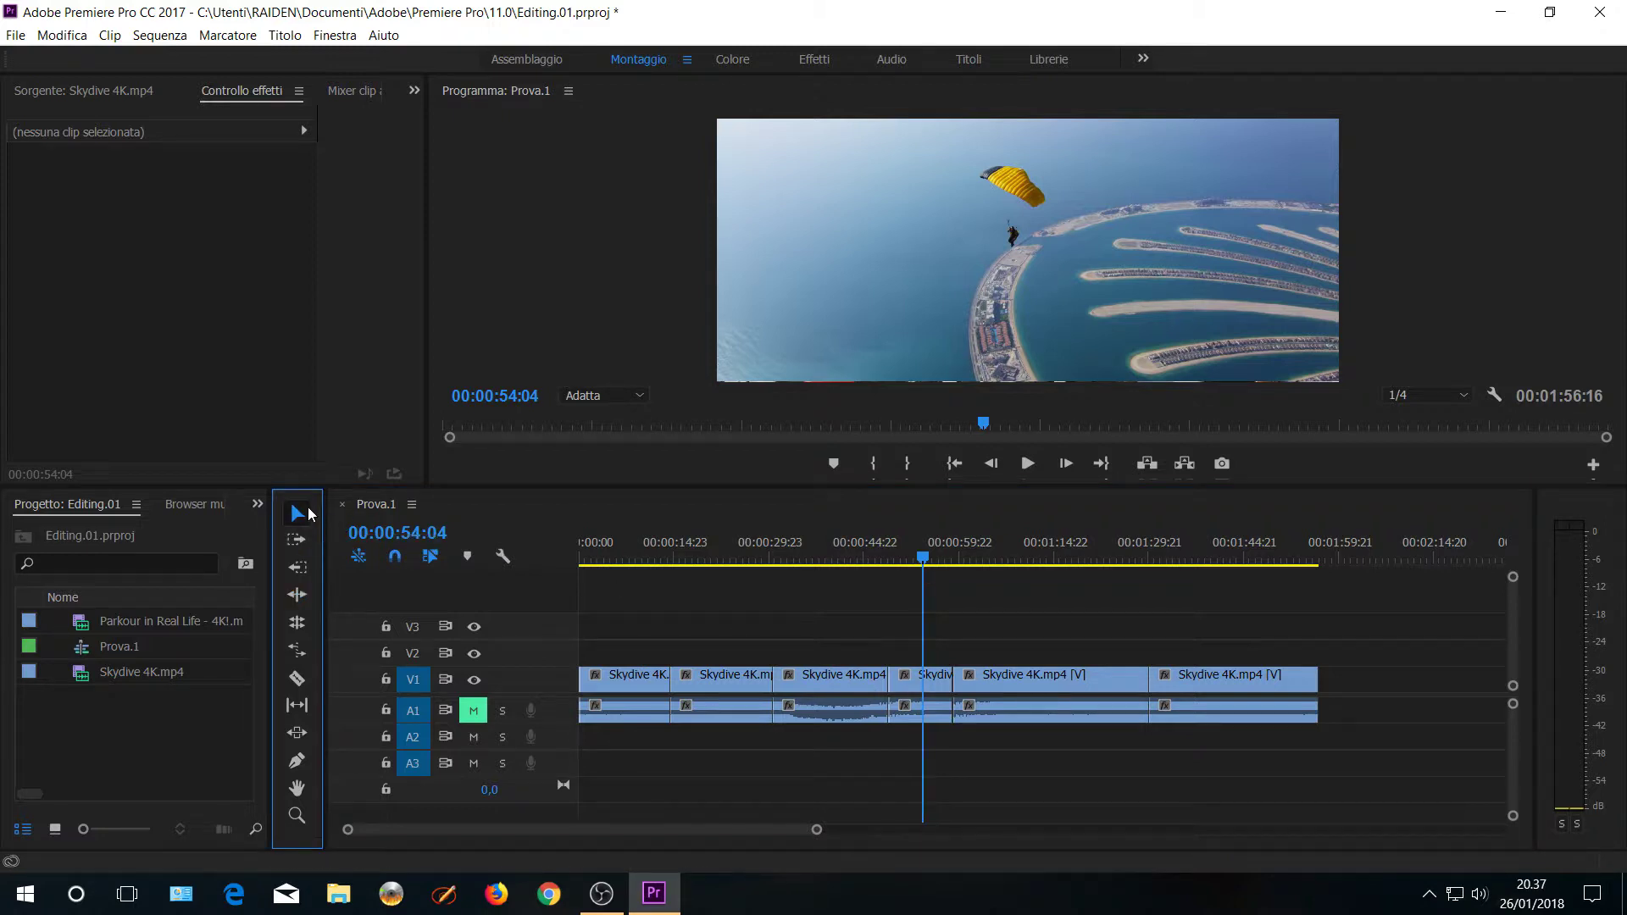
- Trim the third clip's end, then roll the cut between the middle clips earlier and back later
drag(887, 679, 833, 679)
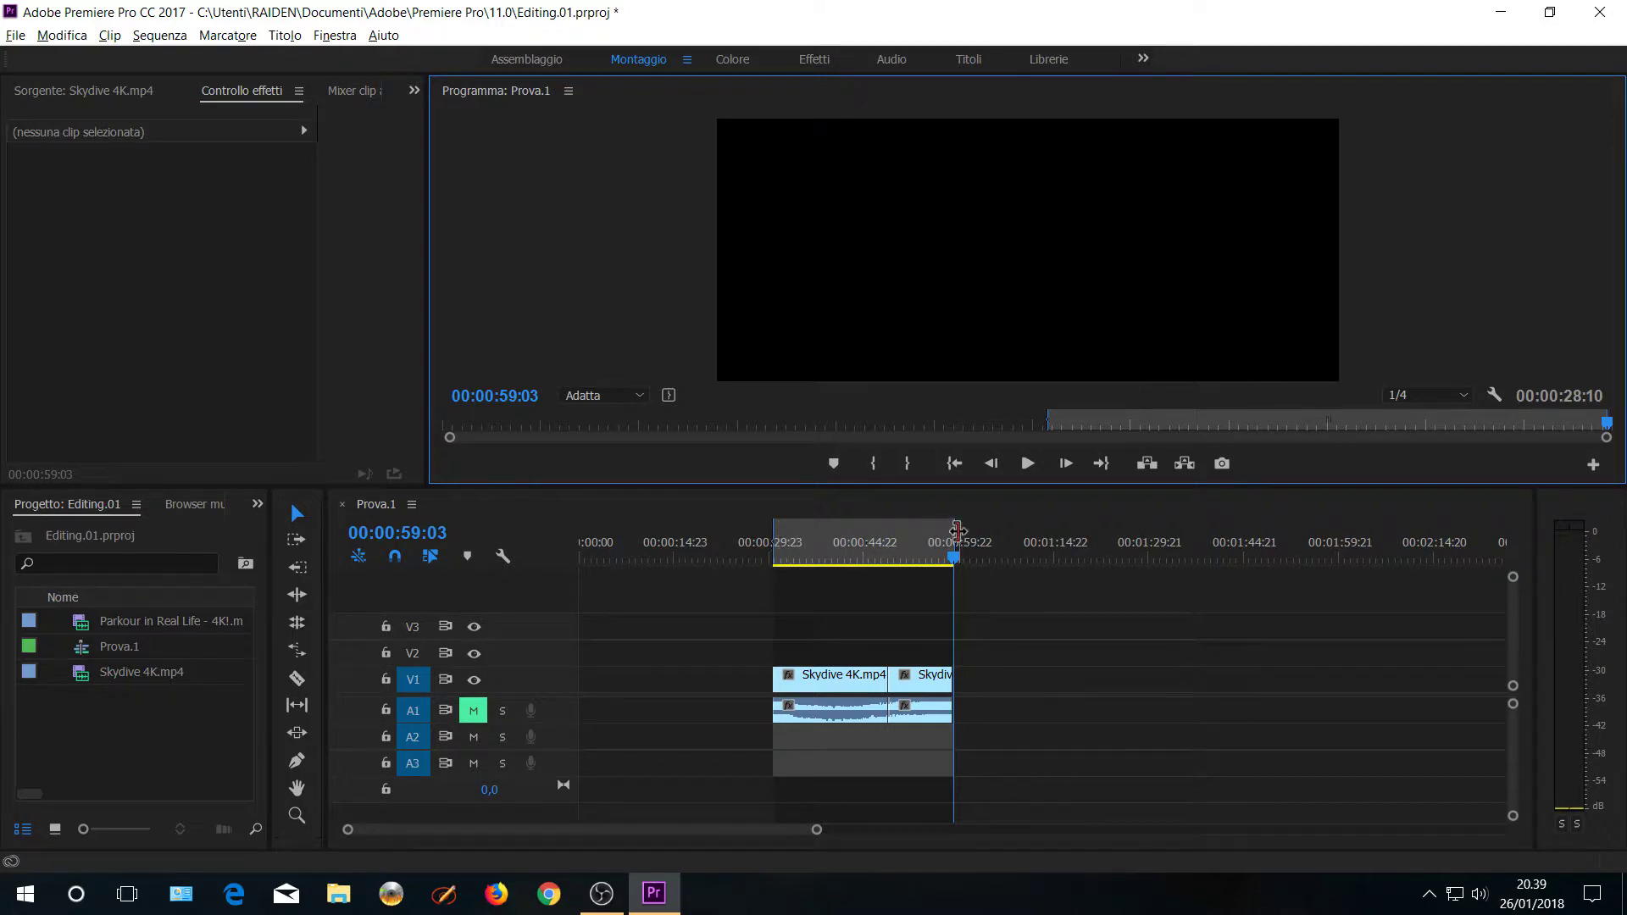
click(297, 624)
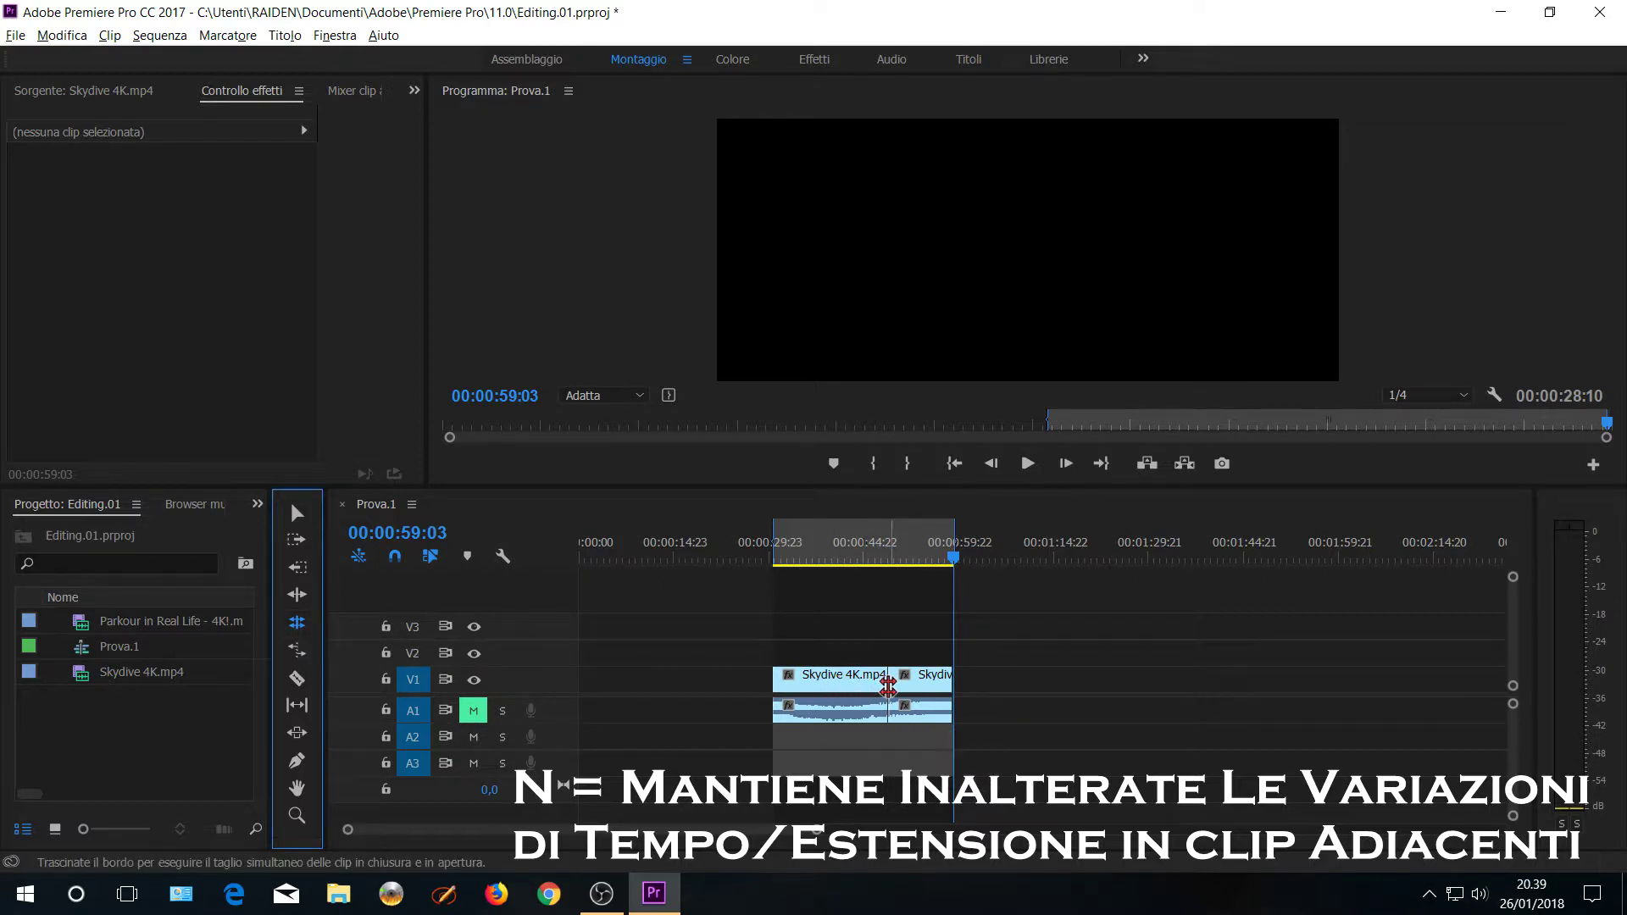
mouse_move(888, 688)
mouse_down()
mouse_move(844, 691)
mouse_move(896, 688)
mouse_up()
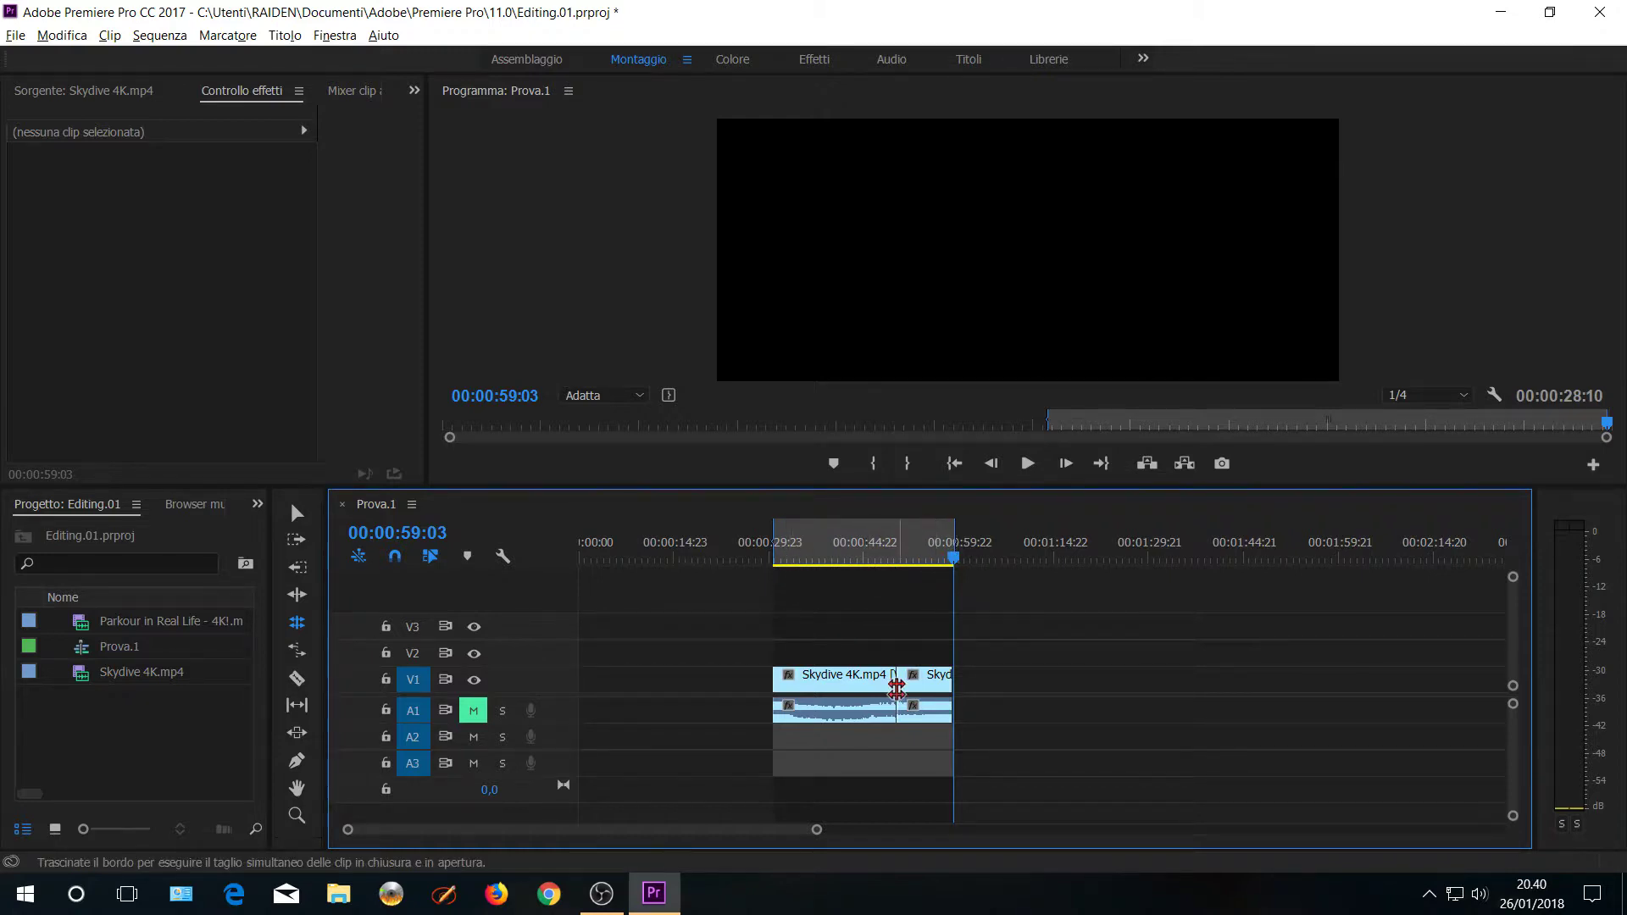
drag(884, 682, 831, 683)
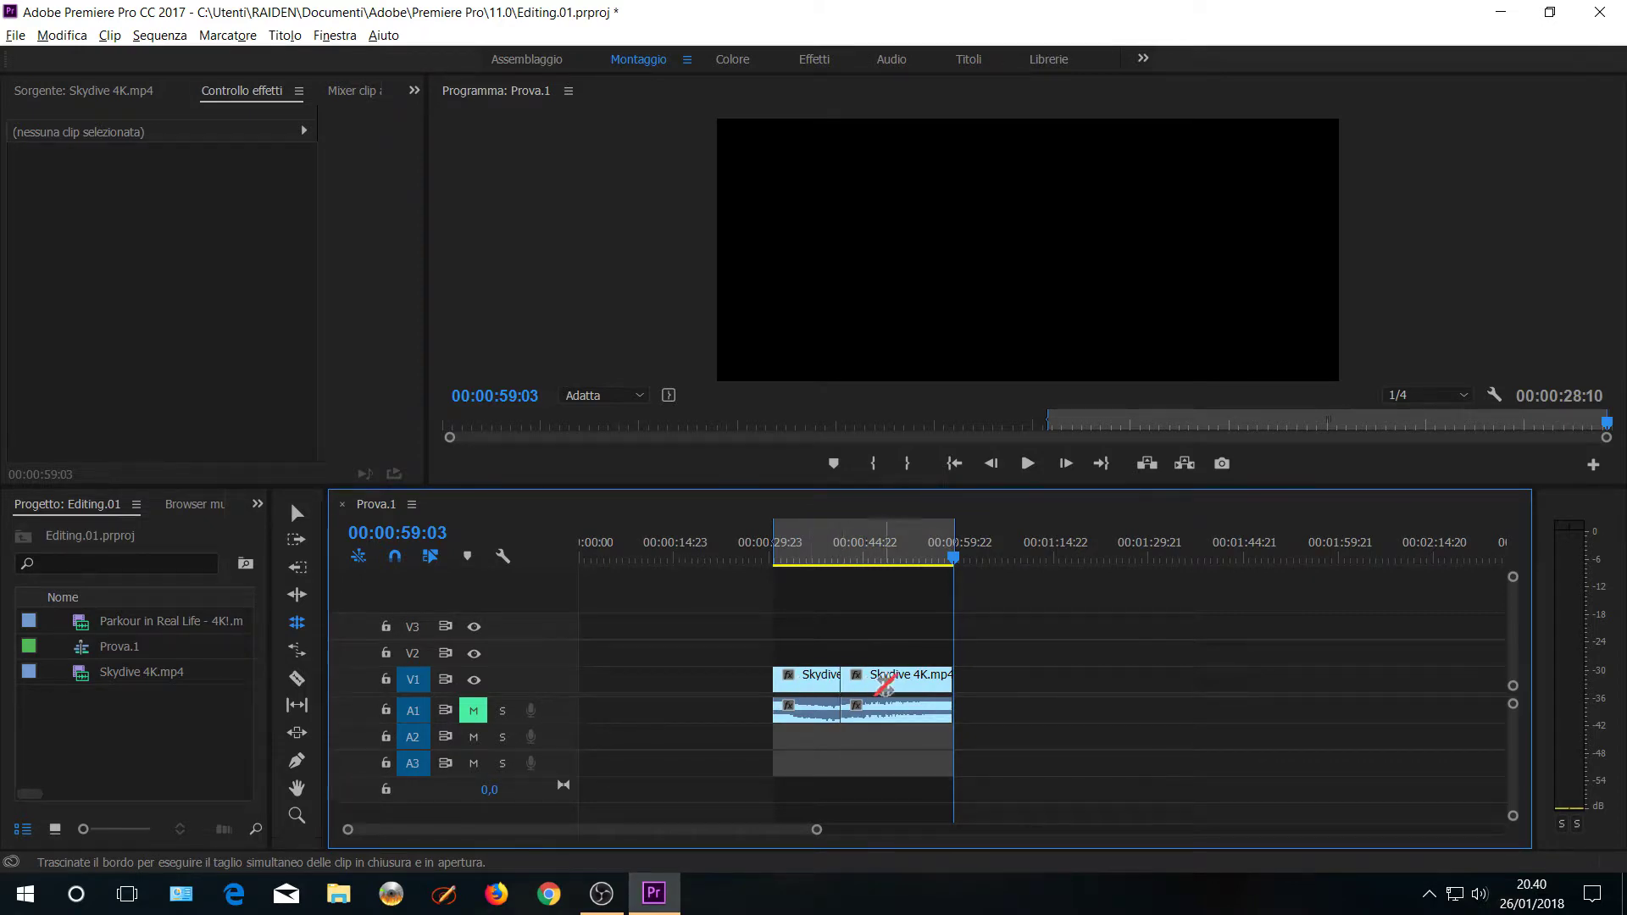
drag(840, 683, 900, 683)
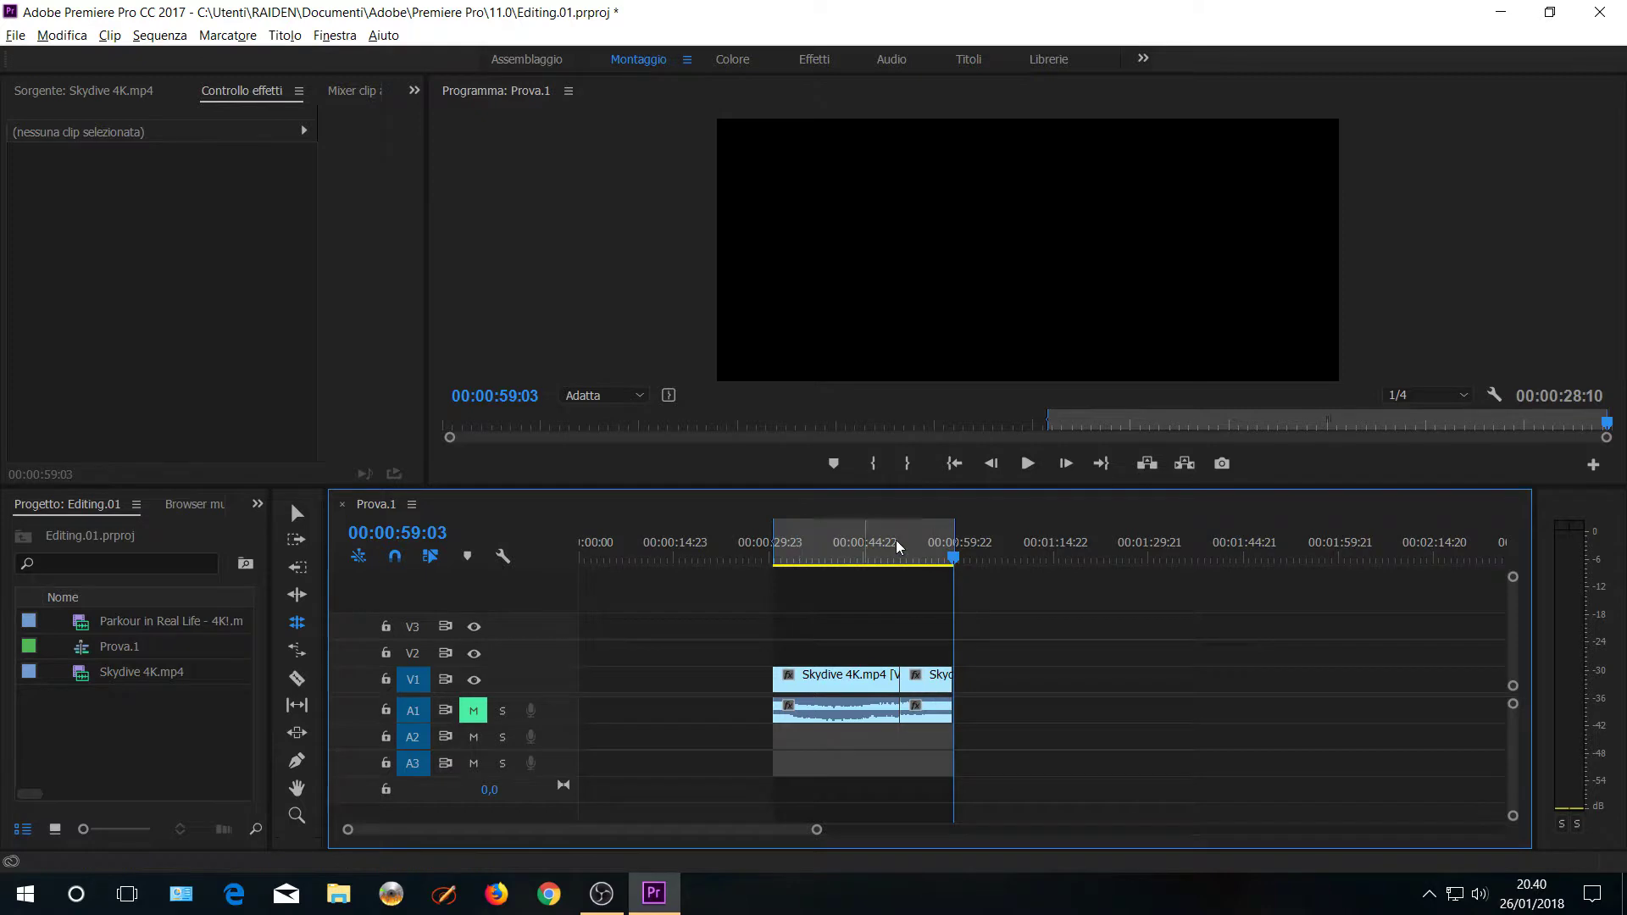
click(298, 651)
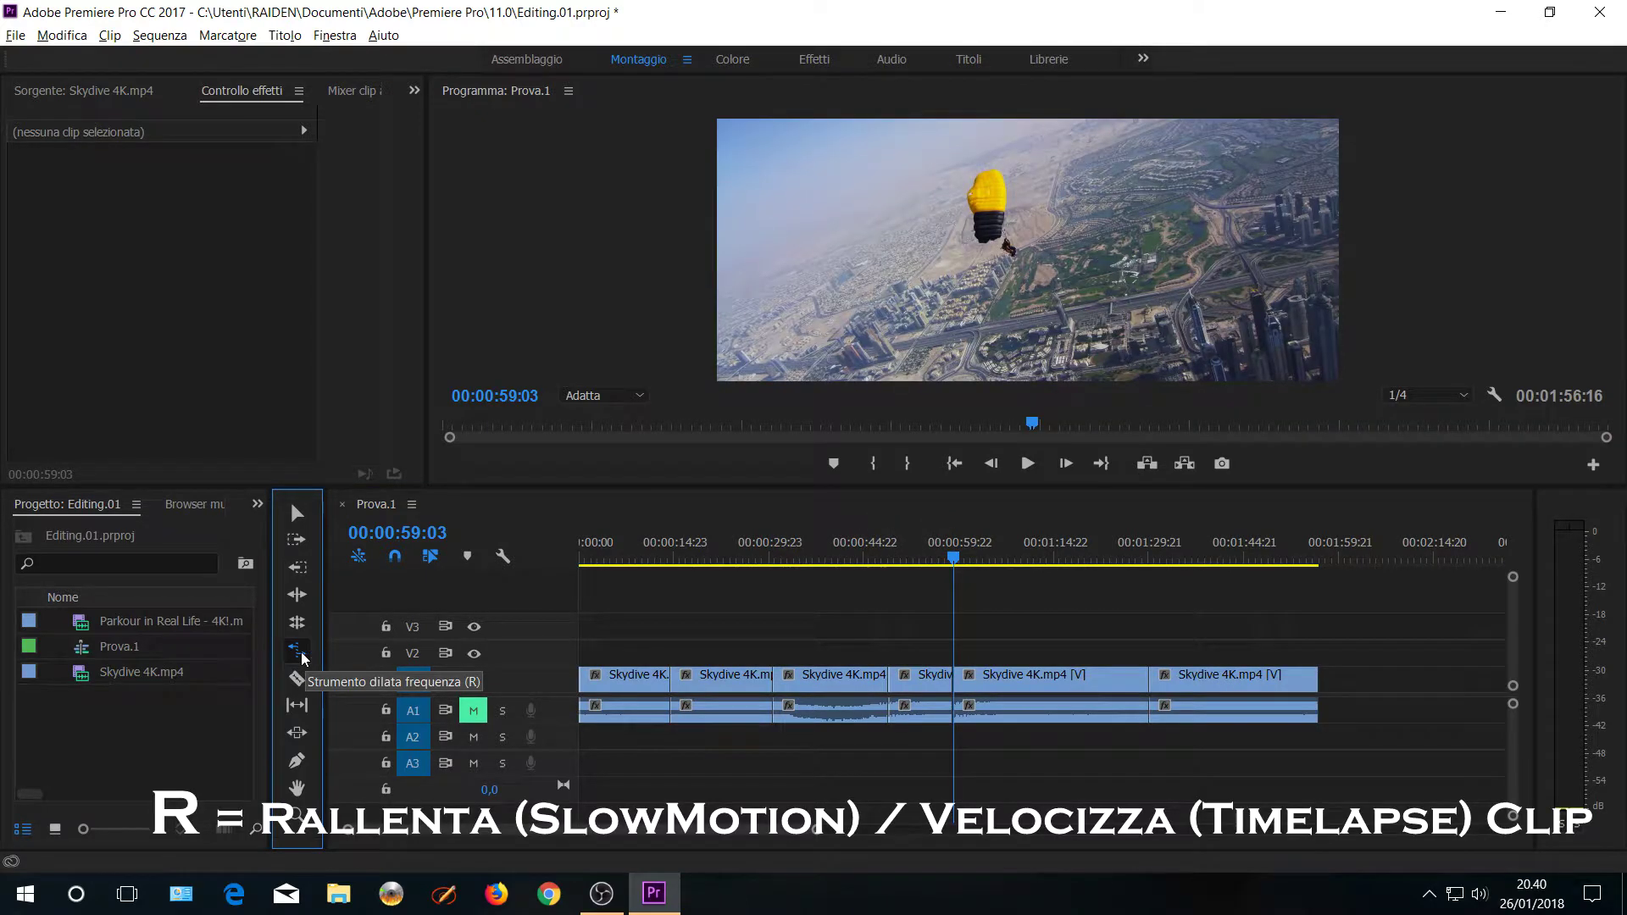
- Rate-stretch the last clip slower, then faster, and undo the speed change
drag(1318, 680, 1396, 686)
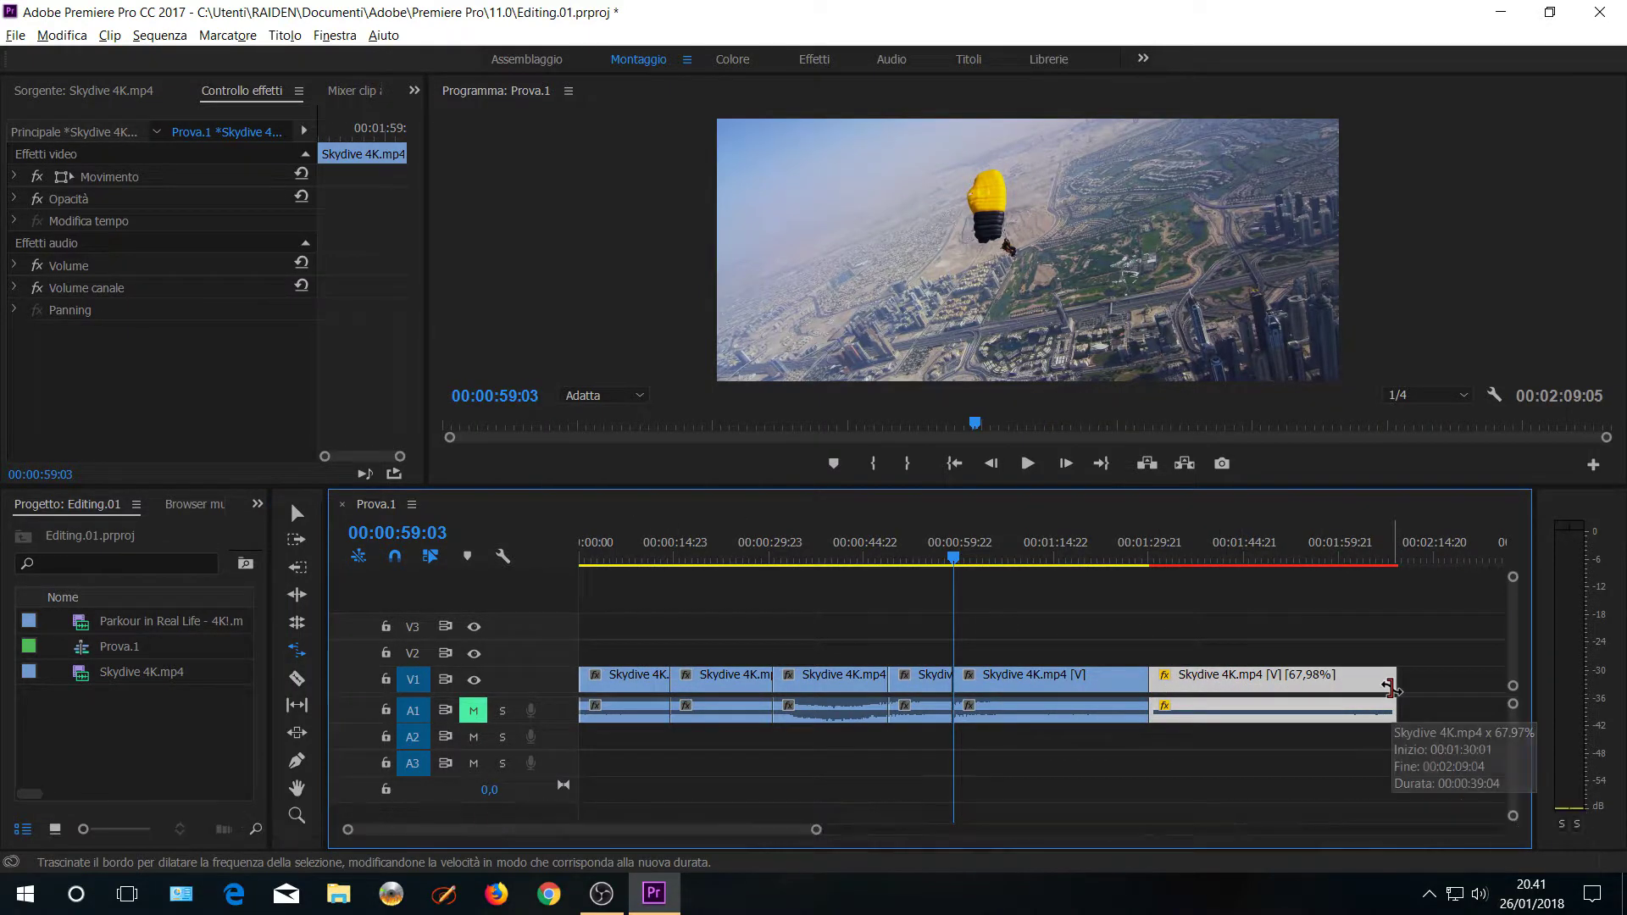
drag(1390, 688, 1198, 699)
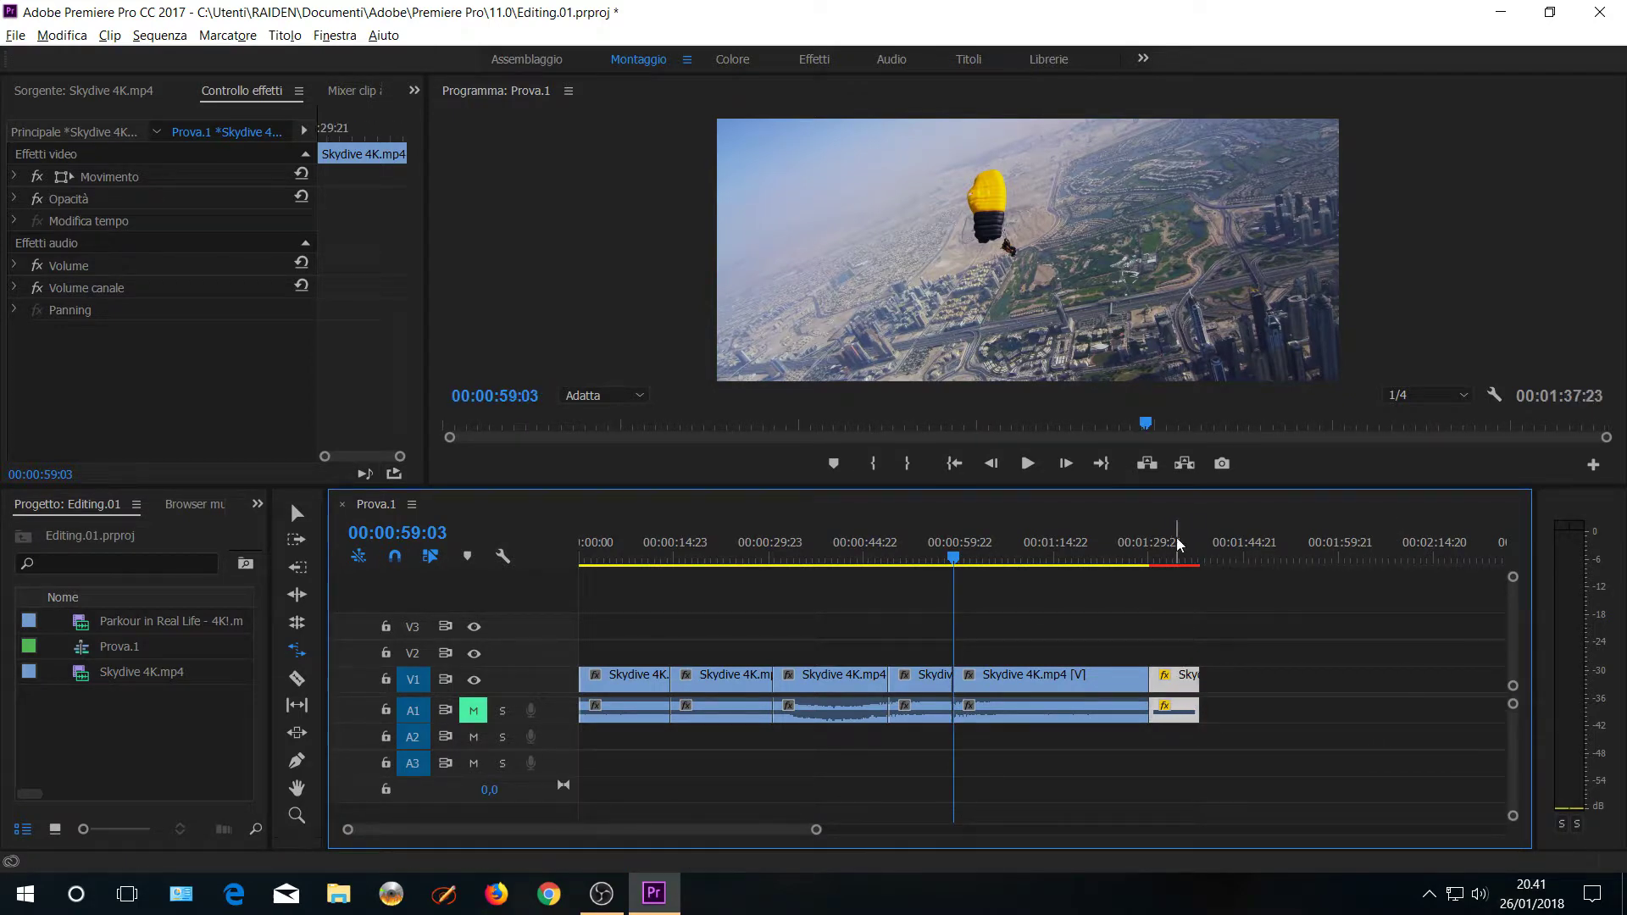
key(ctrl+z)
key(ctrl+z)
- Razor-cut the clips at three points, then return to Selection and move the playhead to about 00:00:22
click(298, 682)
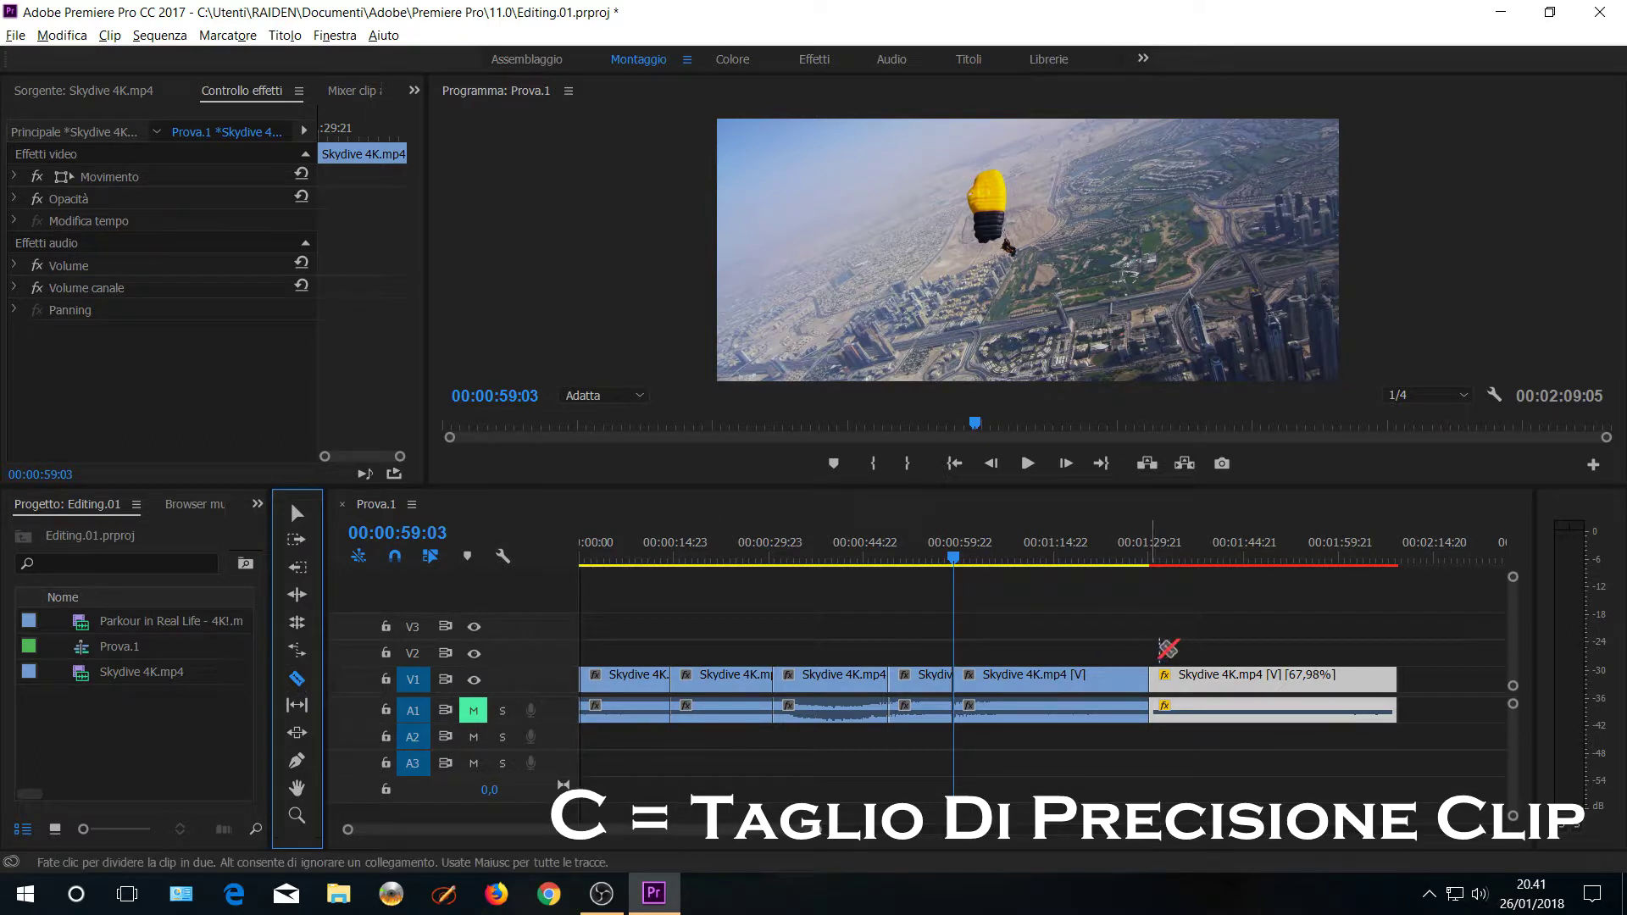
click(1264, 685)
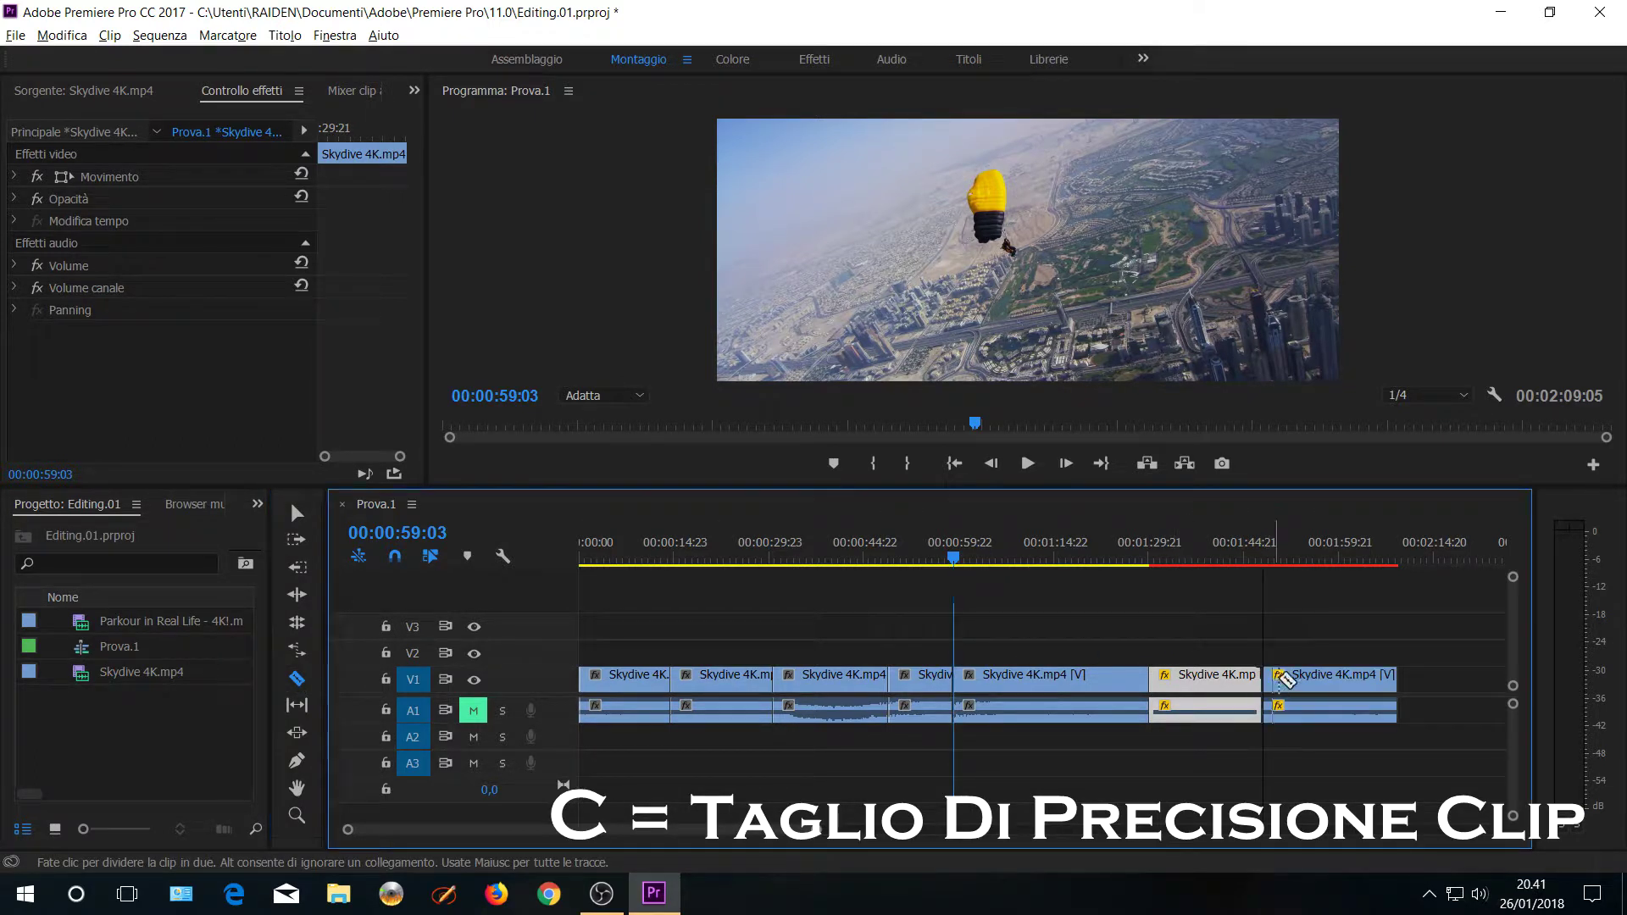
click(1343, 680)
click(889, 682)
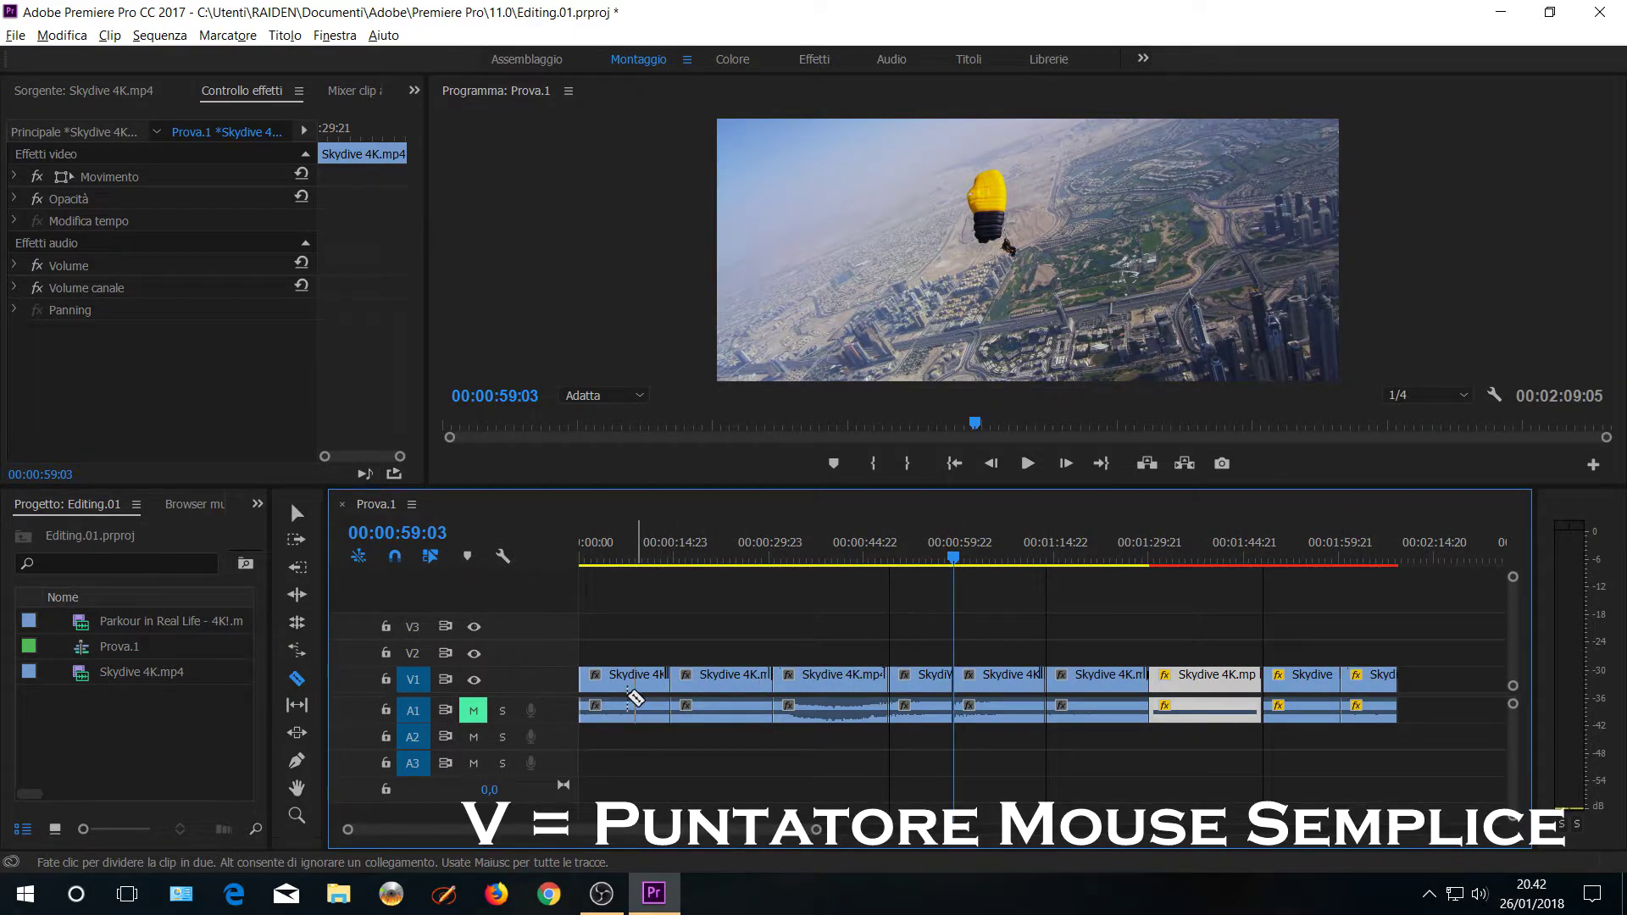
key(v)
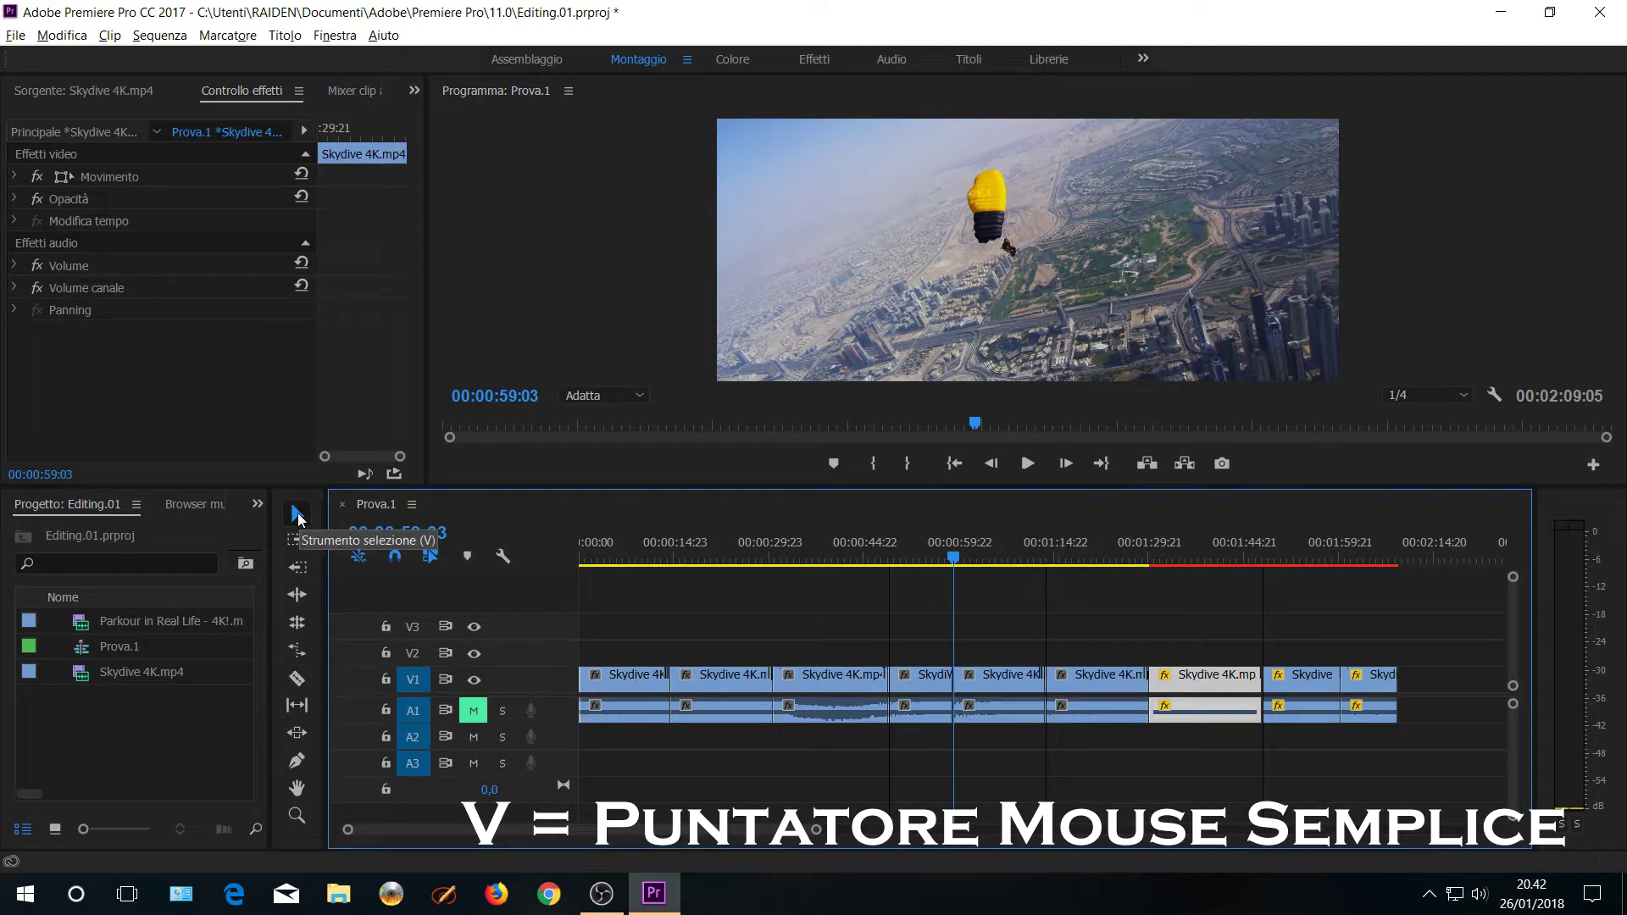
drag(1076, 559, 718, 604)
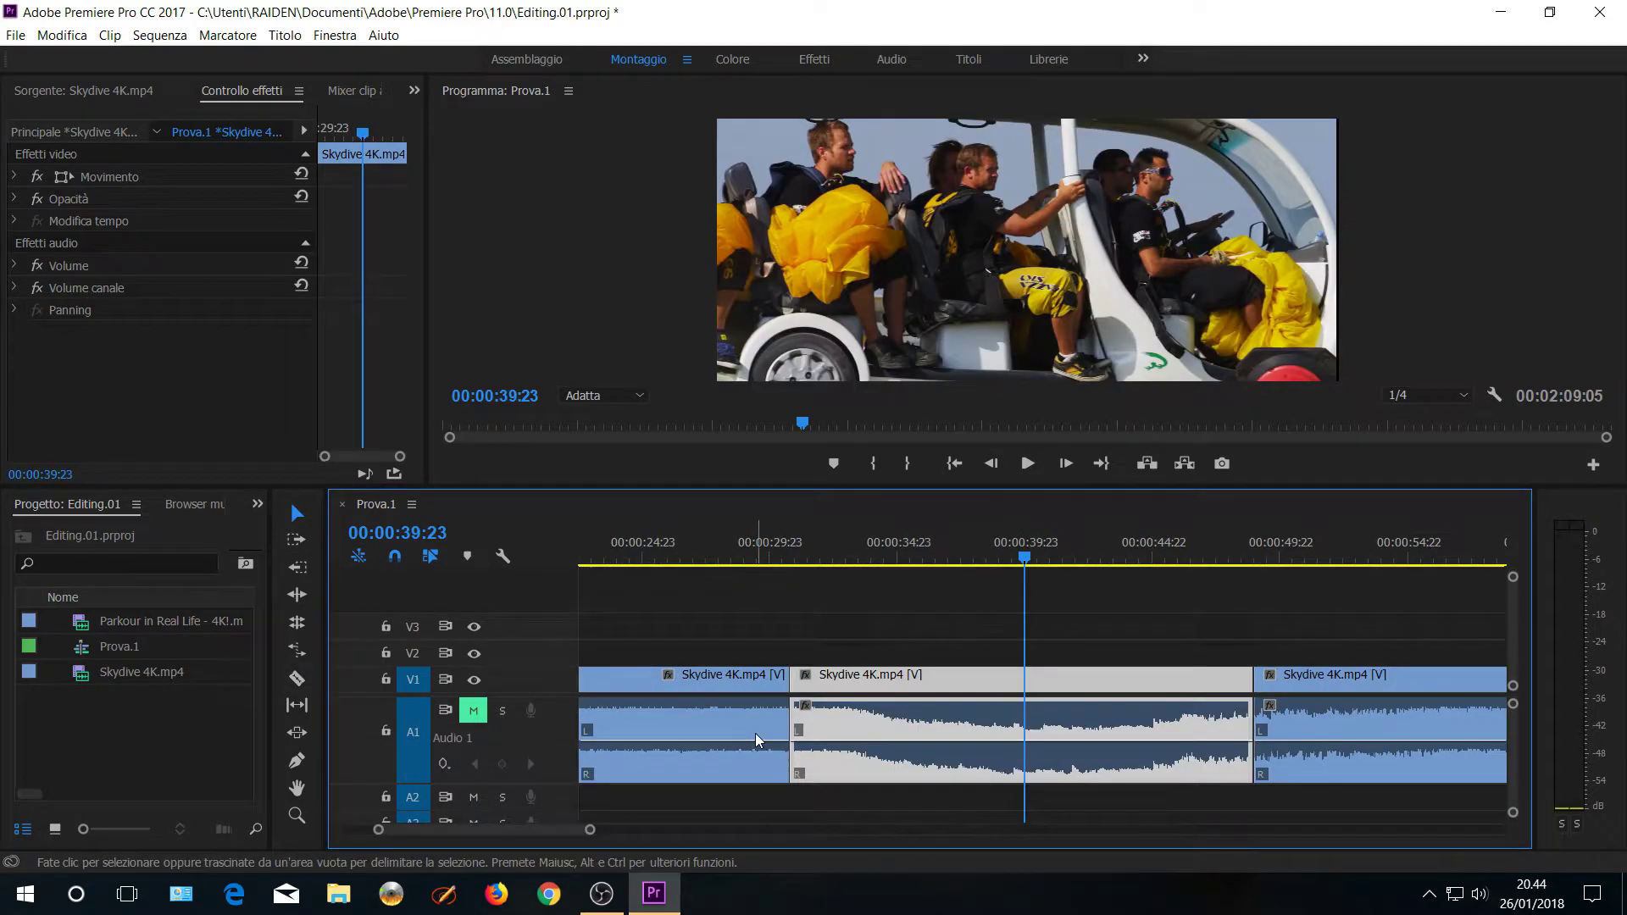
- With the Pen tool, add volume keyframes on the A1 audio clip and lower the volume between them
click(299, 763)
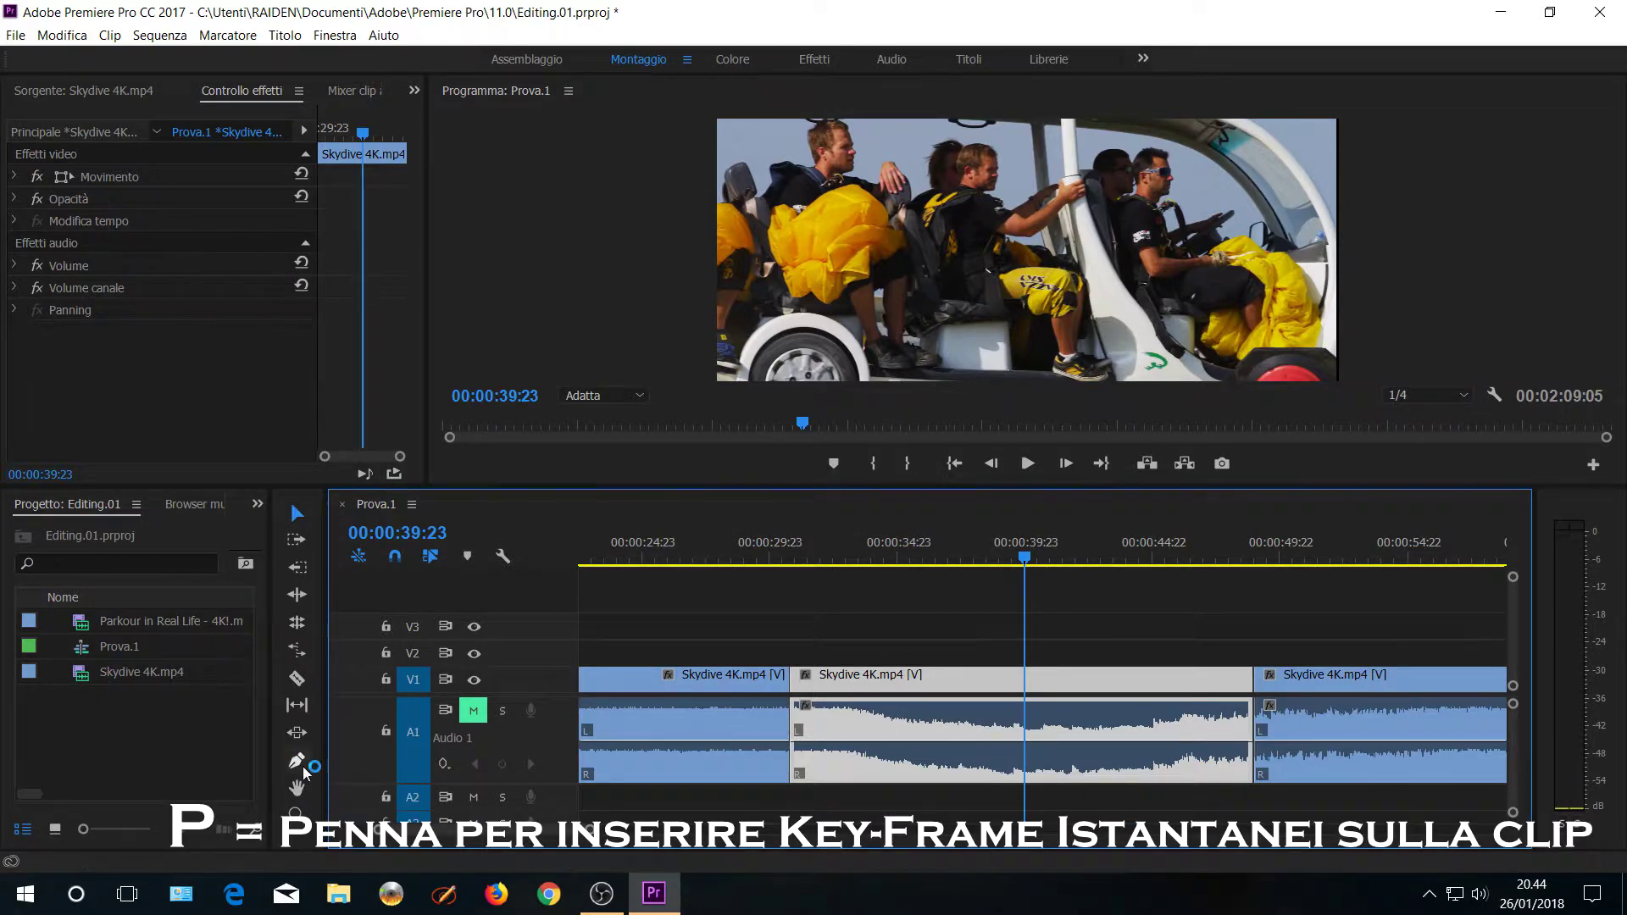
key(v)
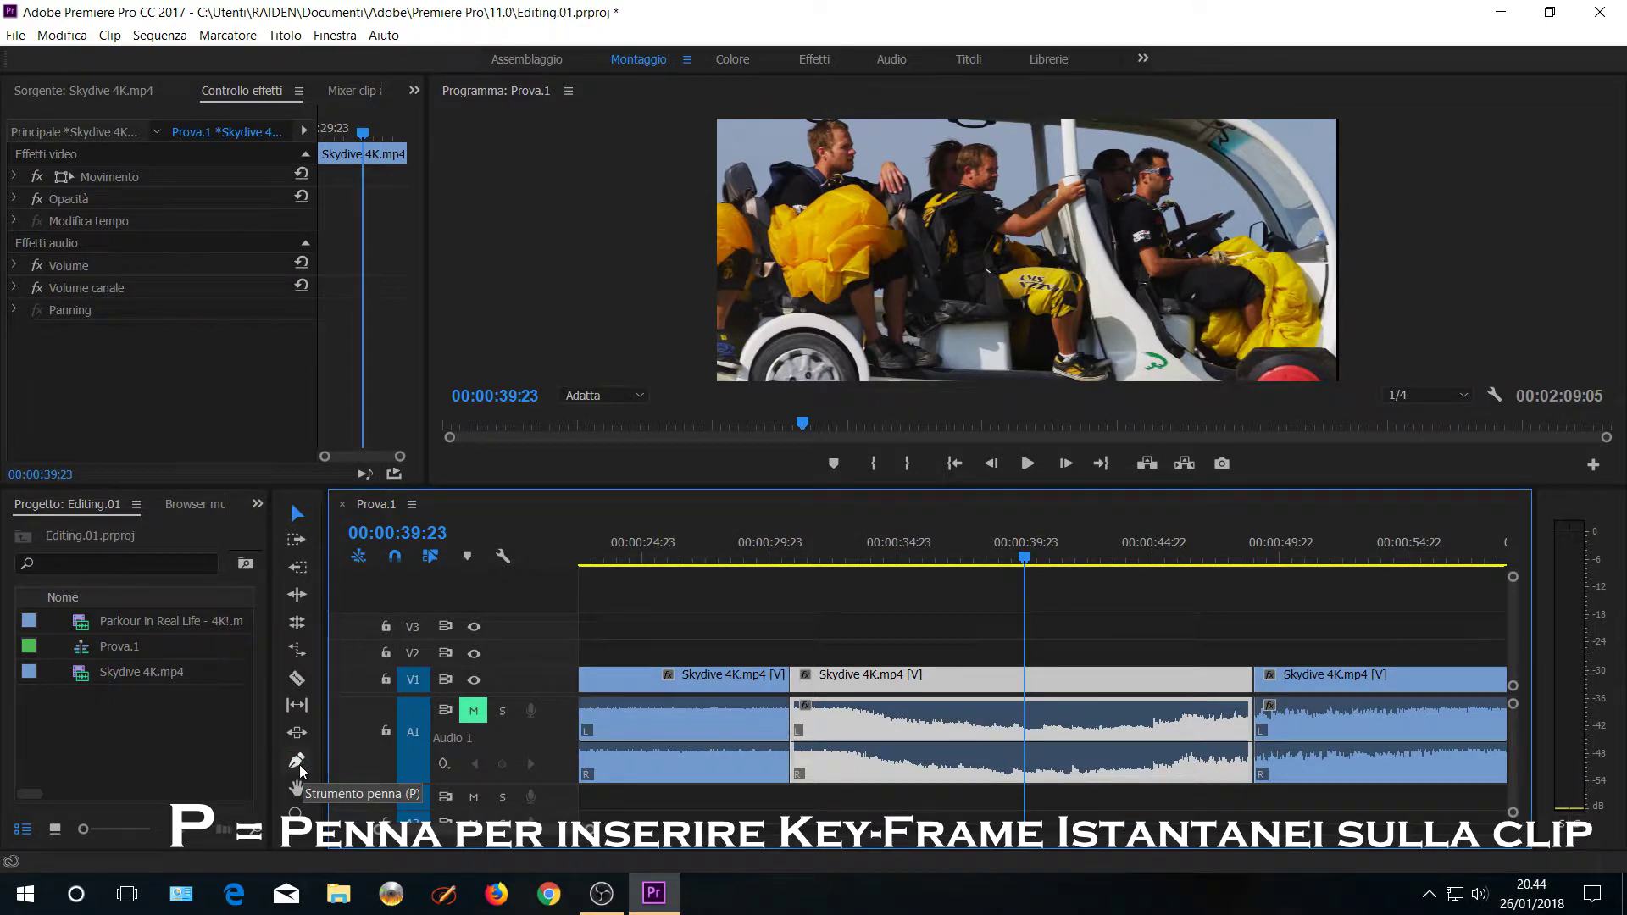
click(299, 762)
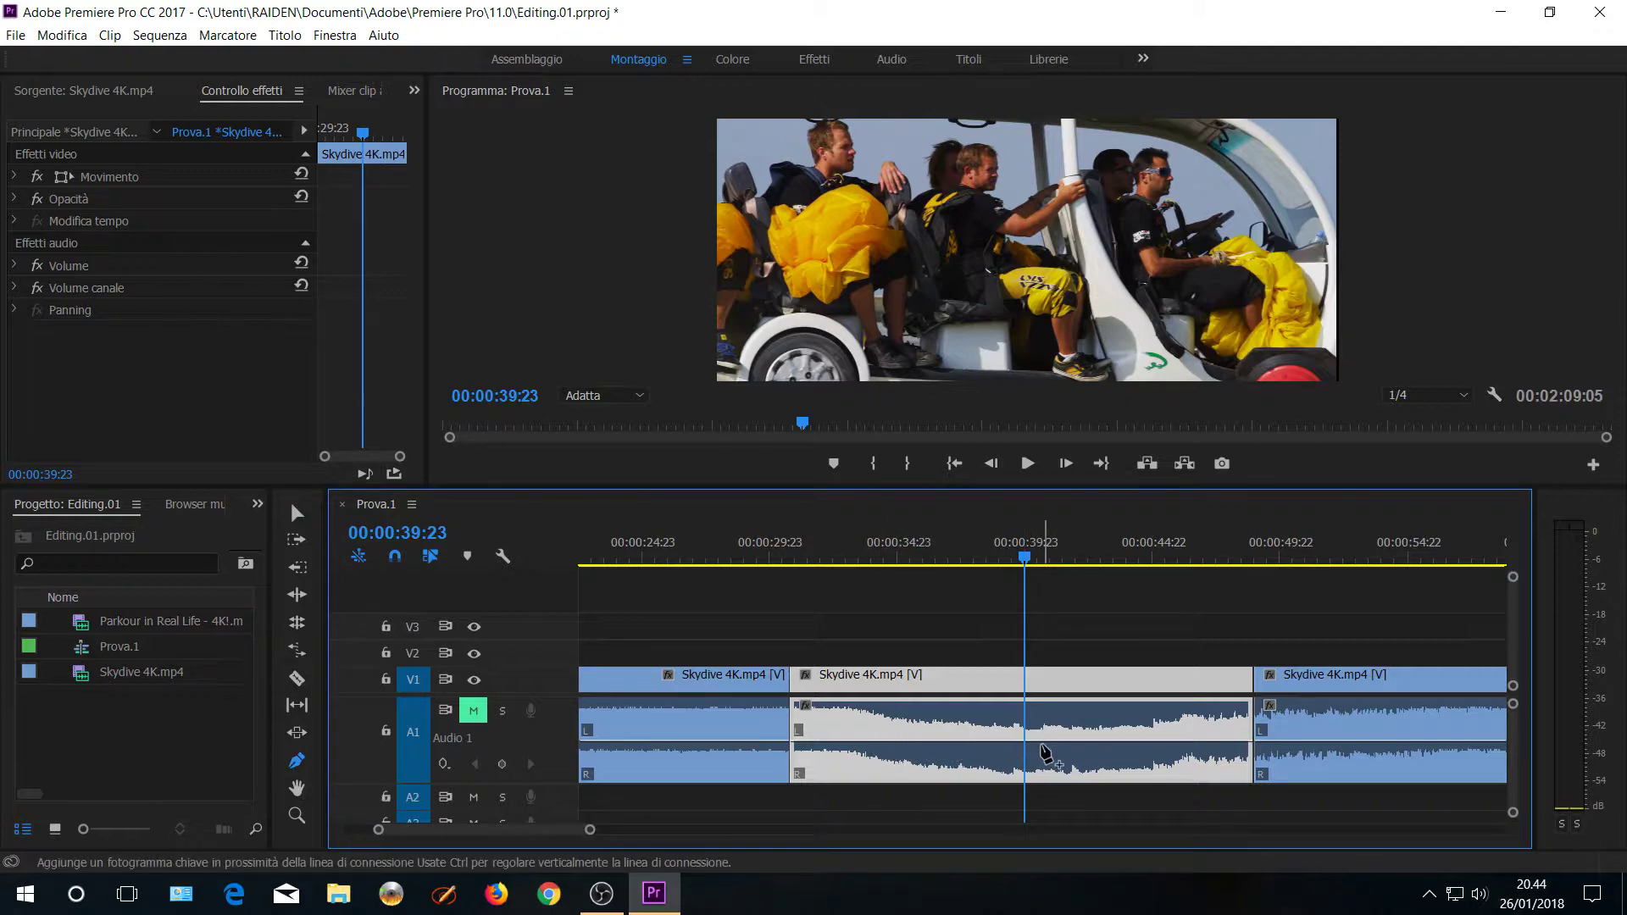
click(1042, 741)
drag(1120, 741, 1120, 767)
click(1166, 741)
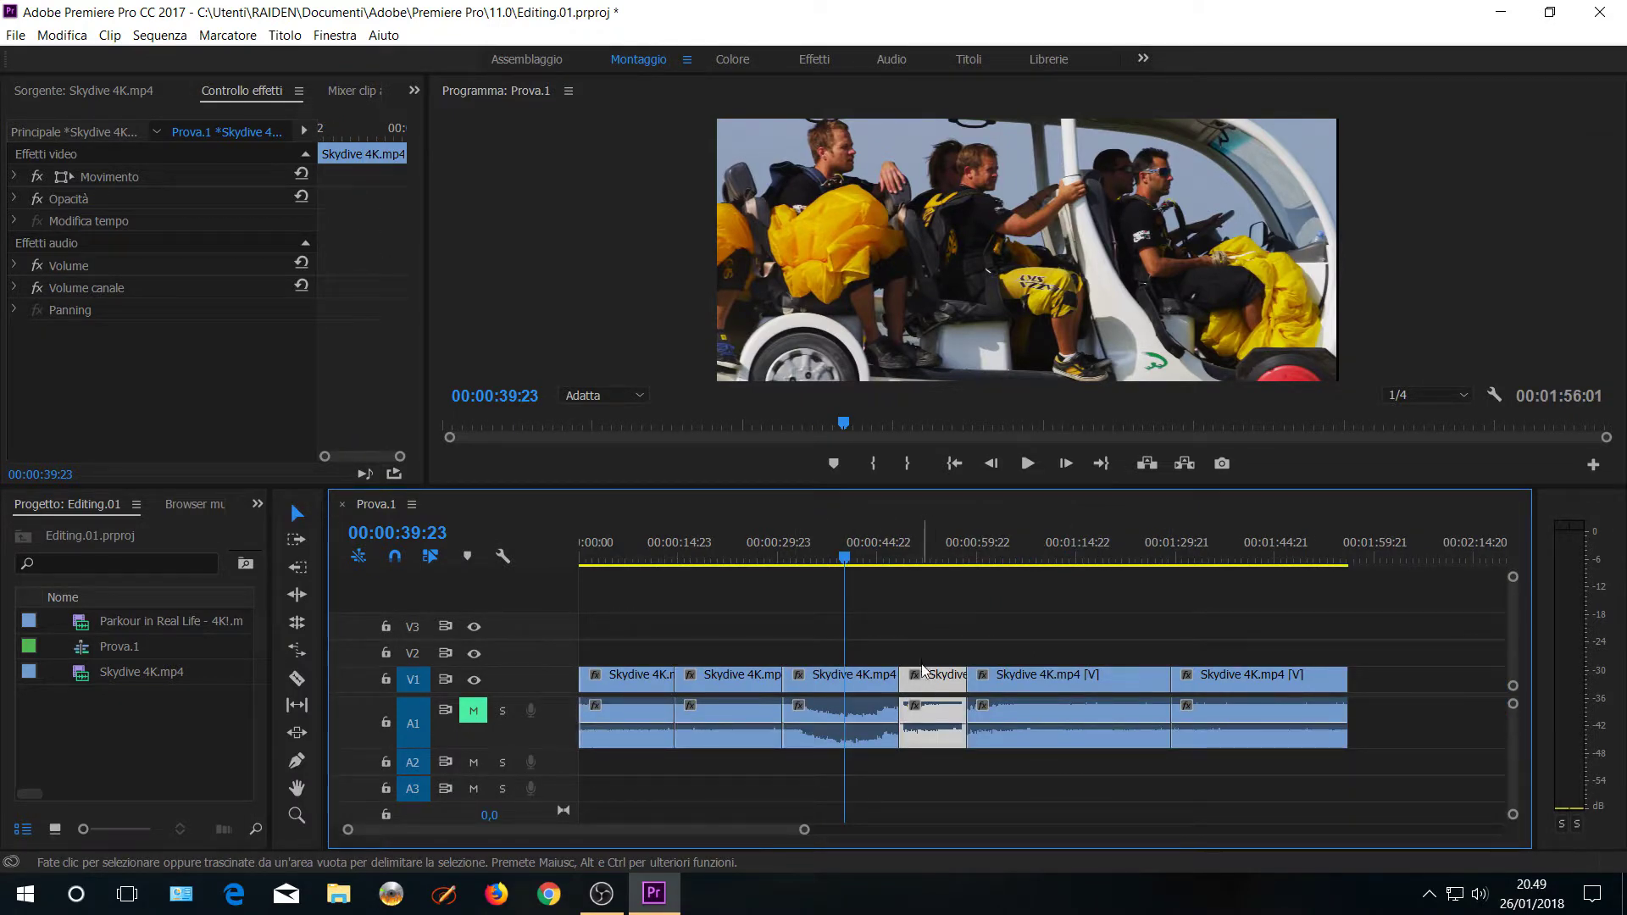
- Delete the short Skydive clips, shifting the next clip left and ripple-deleting the last one
key(Delete)
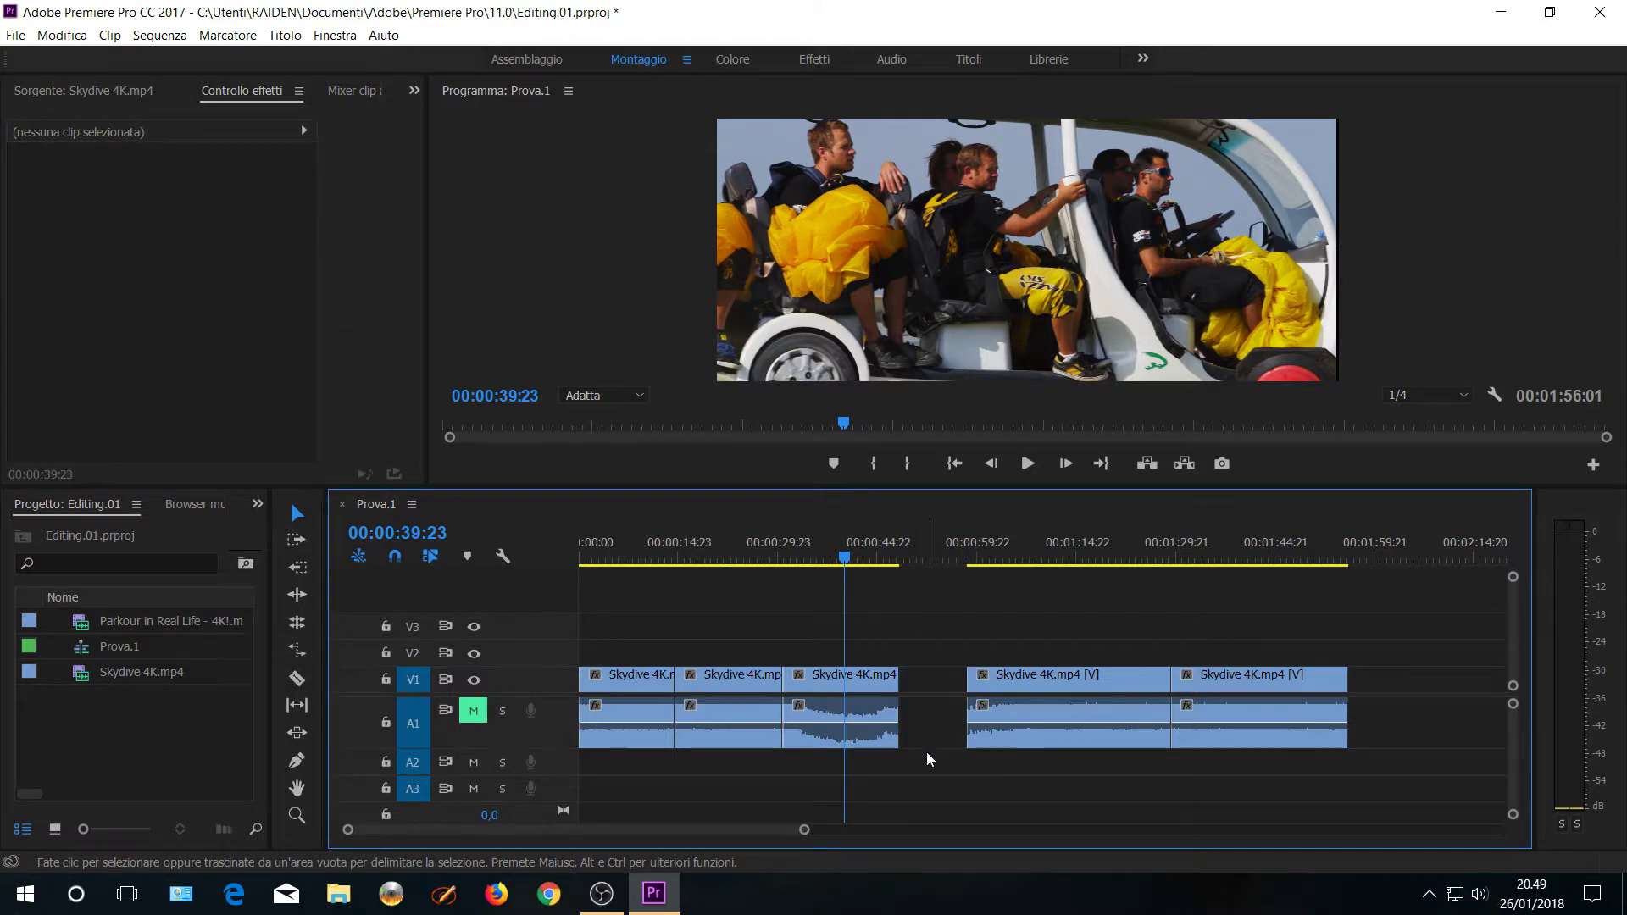
drag(1043, 683, 976, 683)
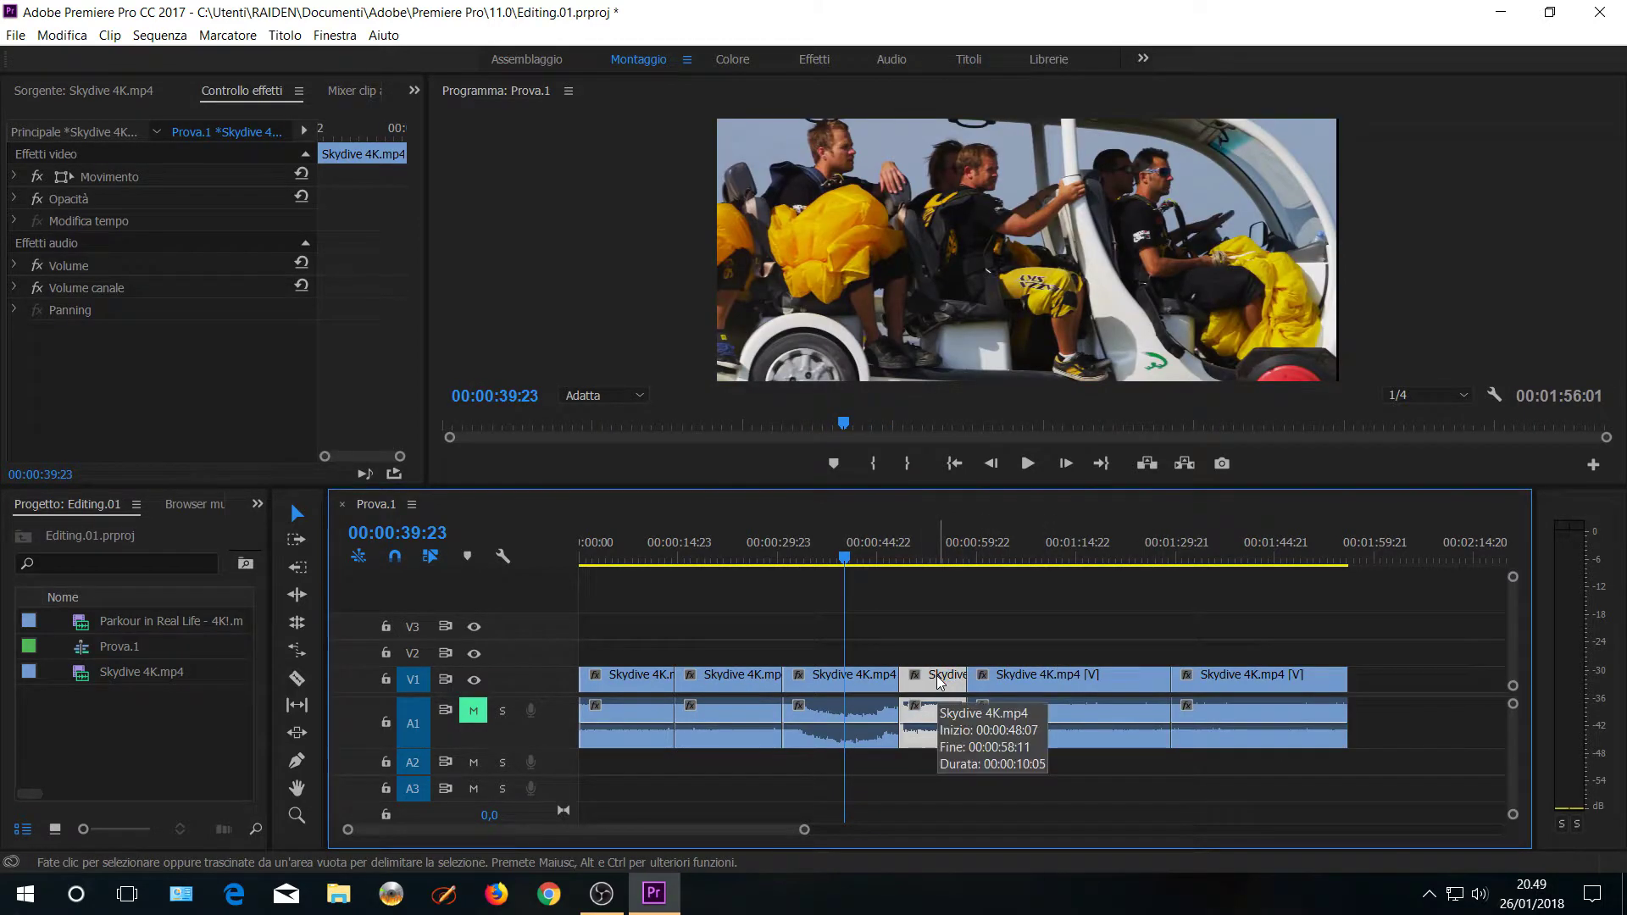
key(shift+Delete)
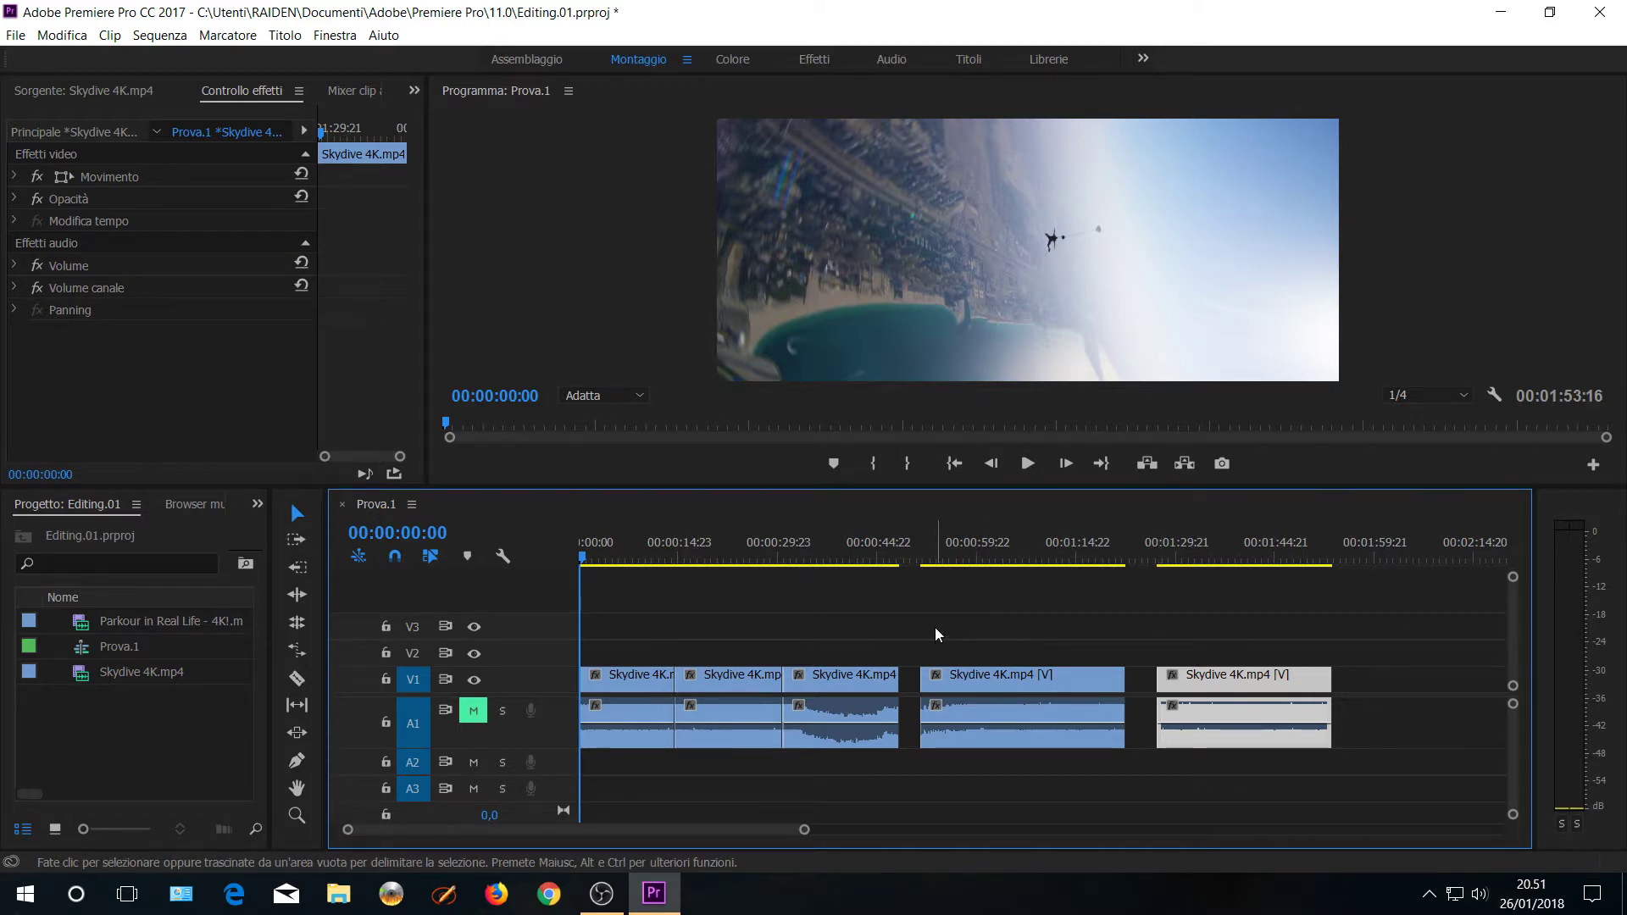
- Jump the playhead to the next gaps with Sequenza > Vai a spazio > Successivo nella sequenza
click(155, 38)
mouse_move(293, 506)
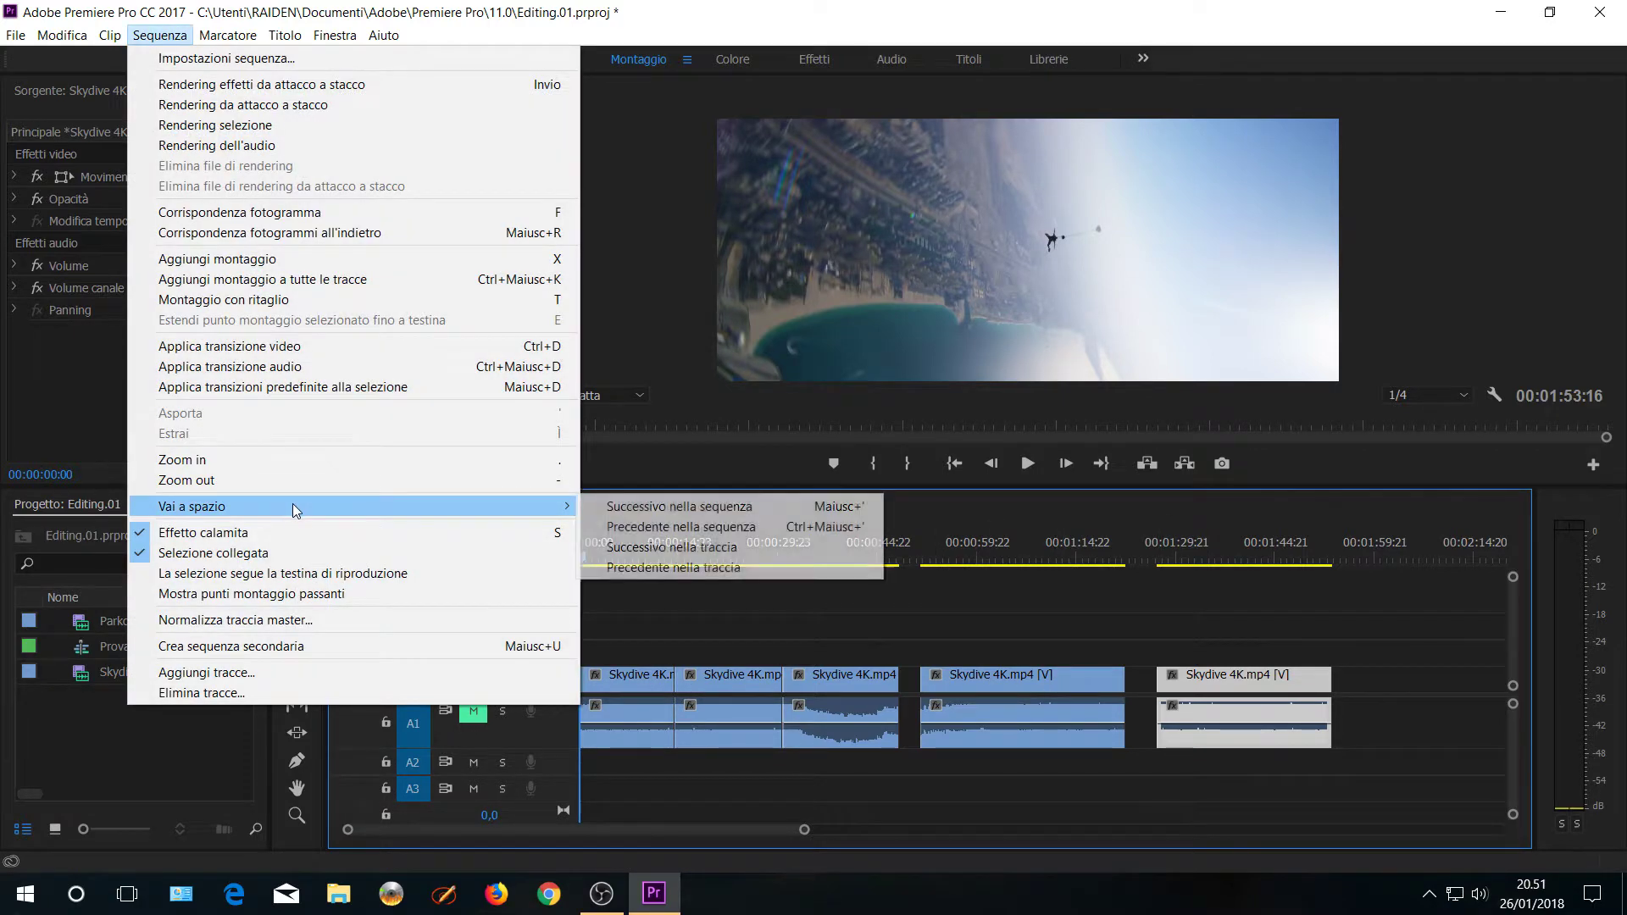
click(651, 511)
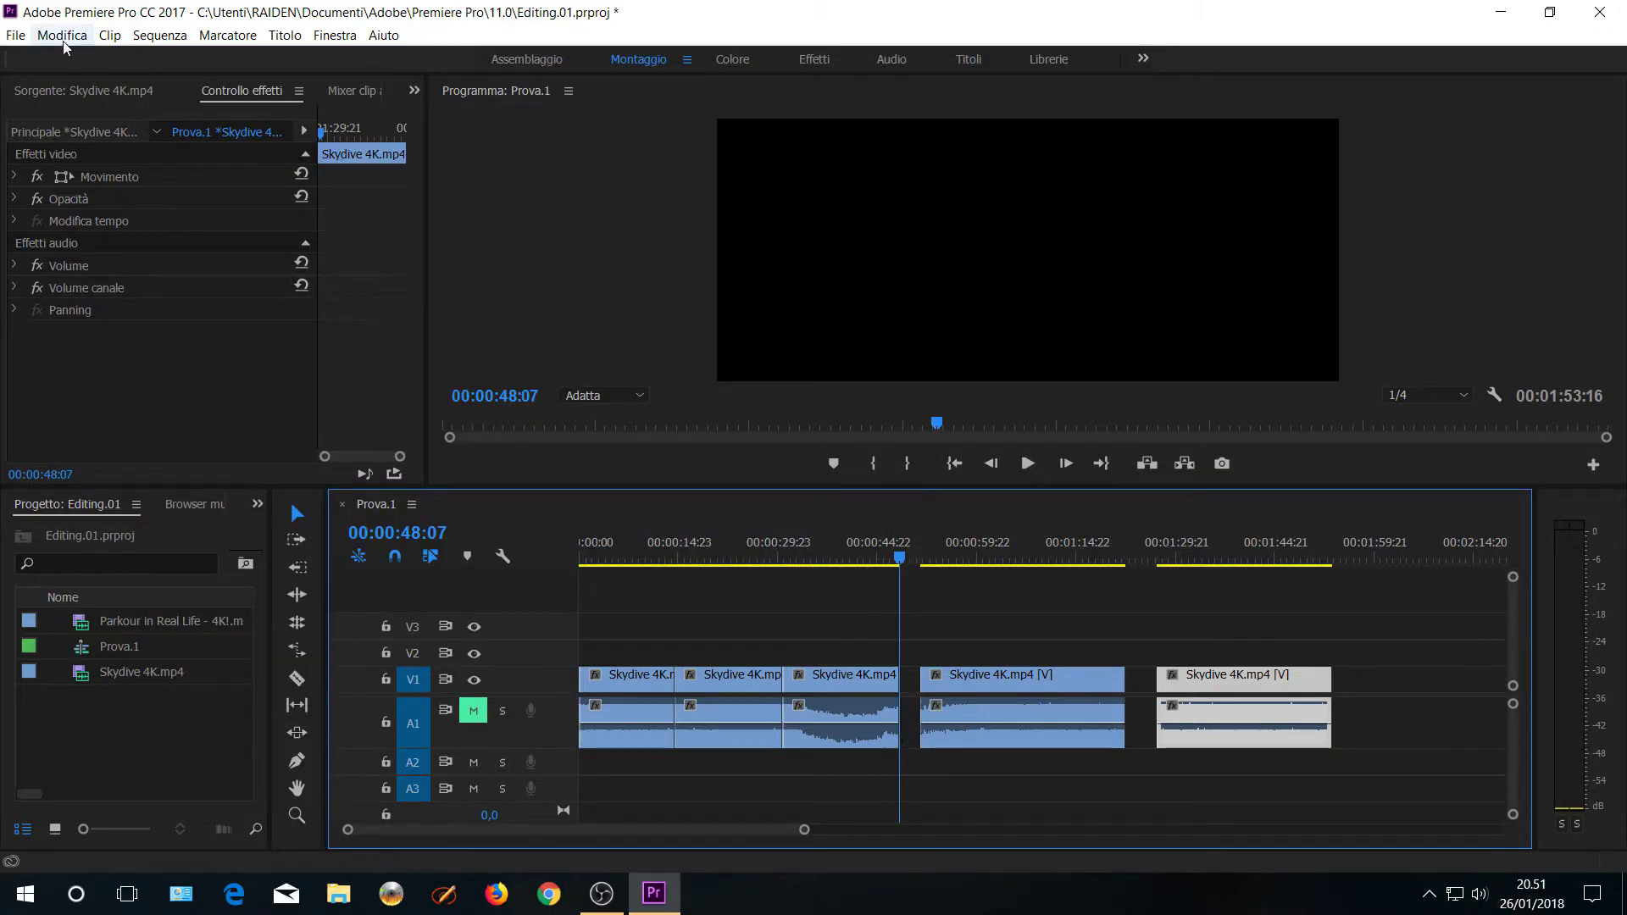
click(159, 35)
mouse_move(303, 513)
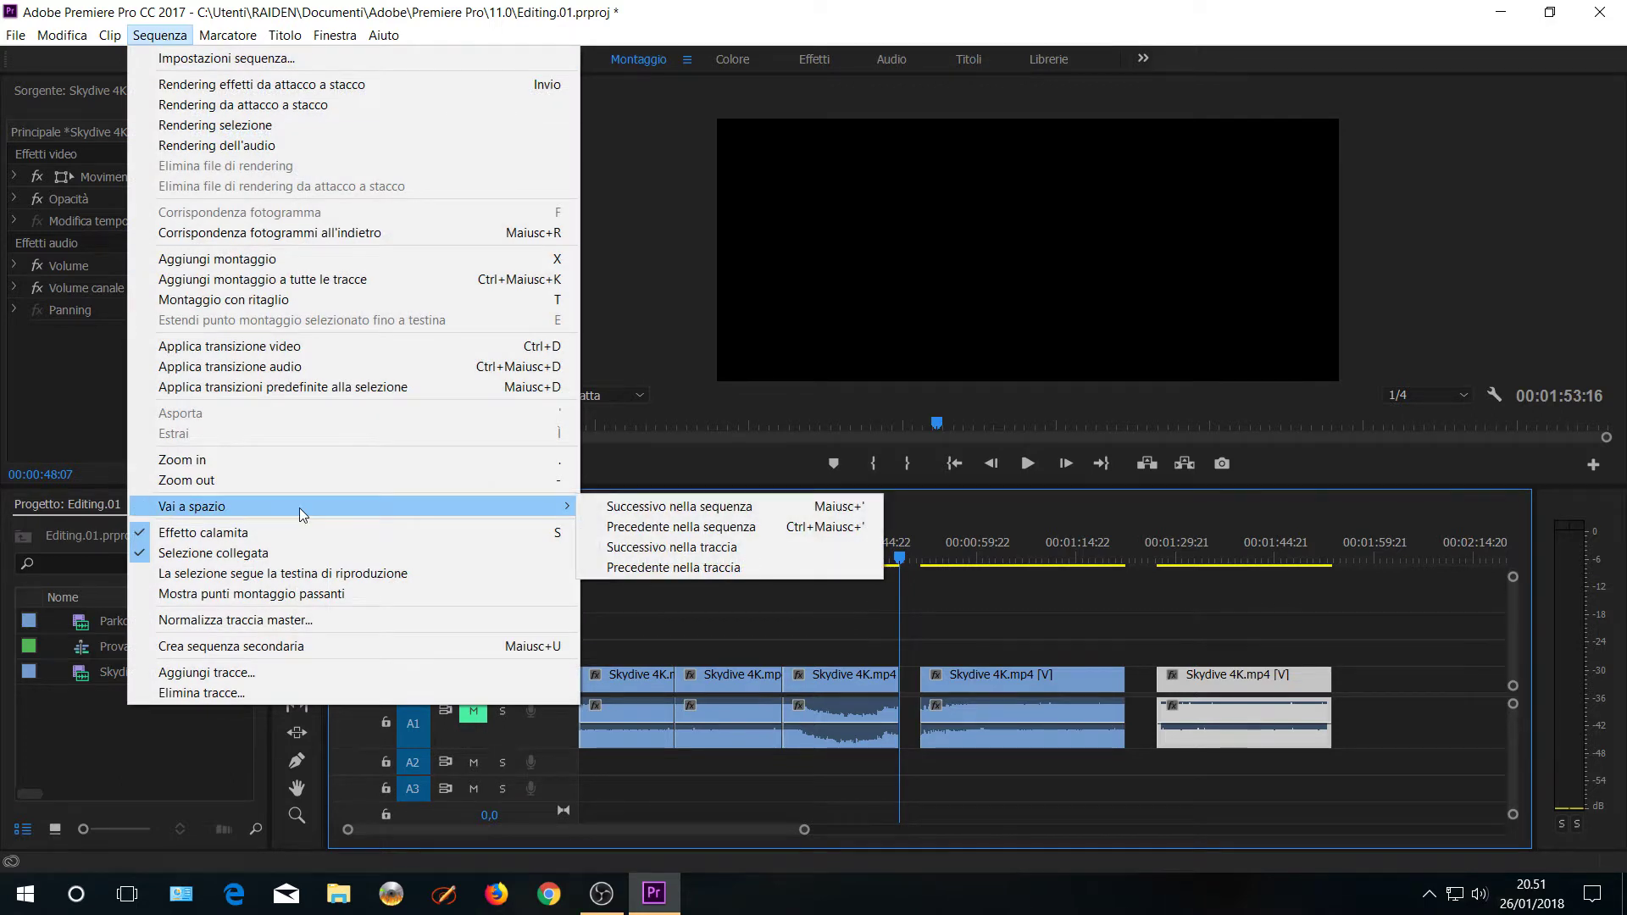
click(685, 547)
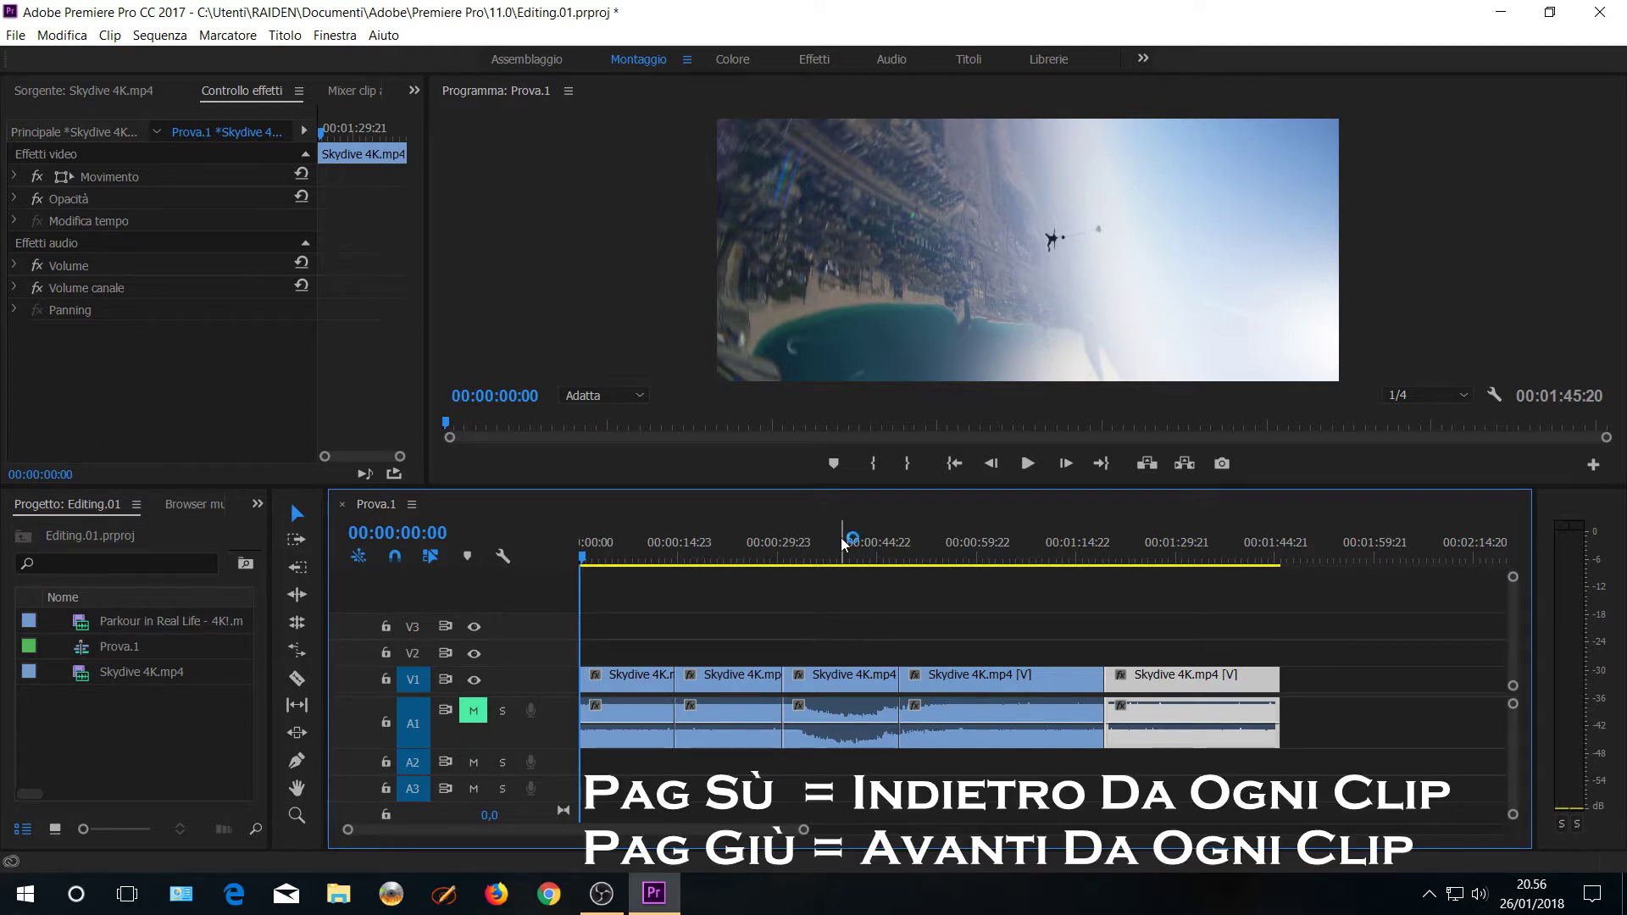
- Step between clip edits with Page Up/Down, save the project, and select the last clip
key(Page_Down)
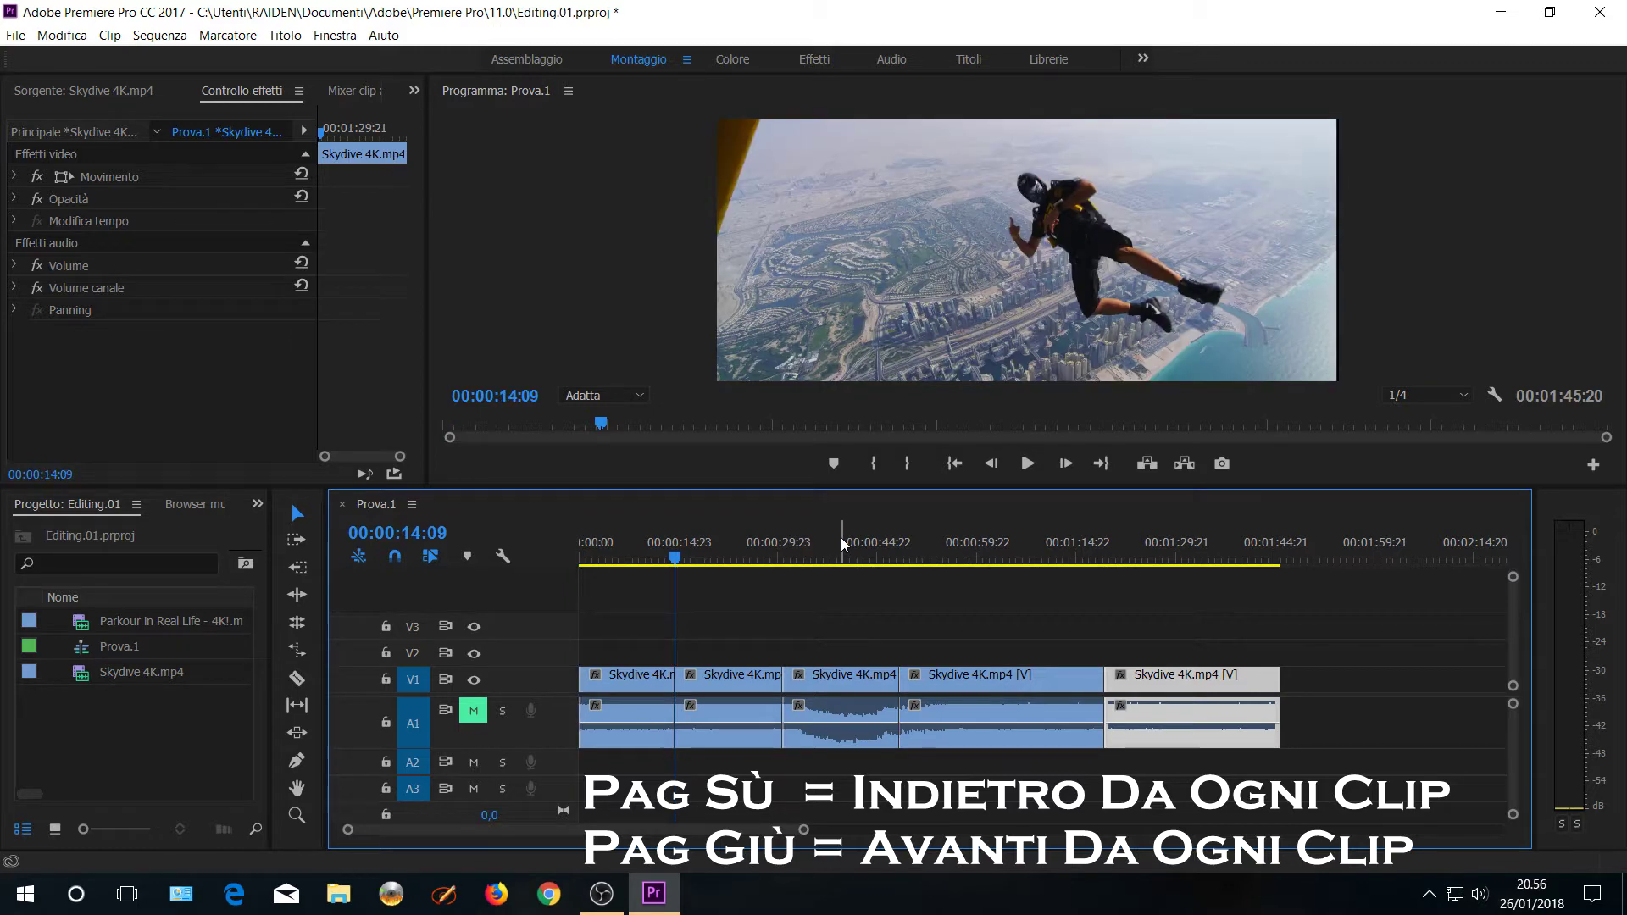
key(Page_Down)
key(Page_Down)
key(Page_Down)
key(Page_Up)
key(Page_Up)
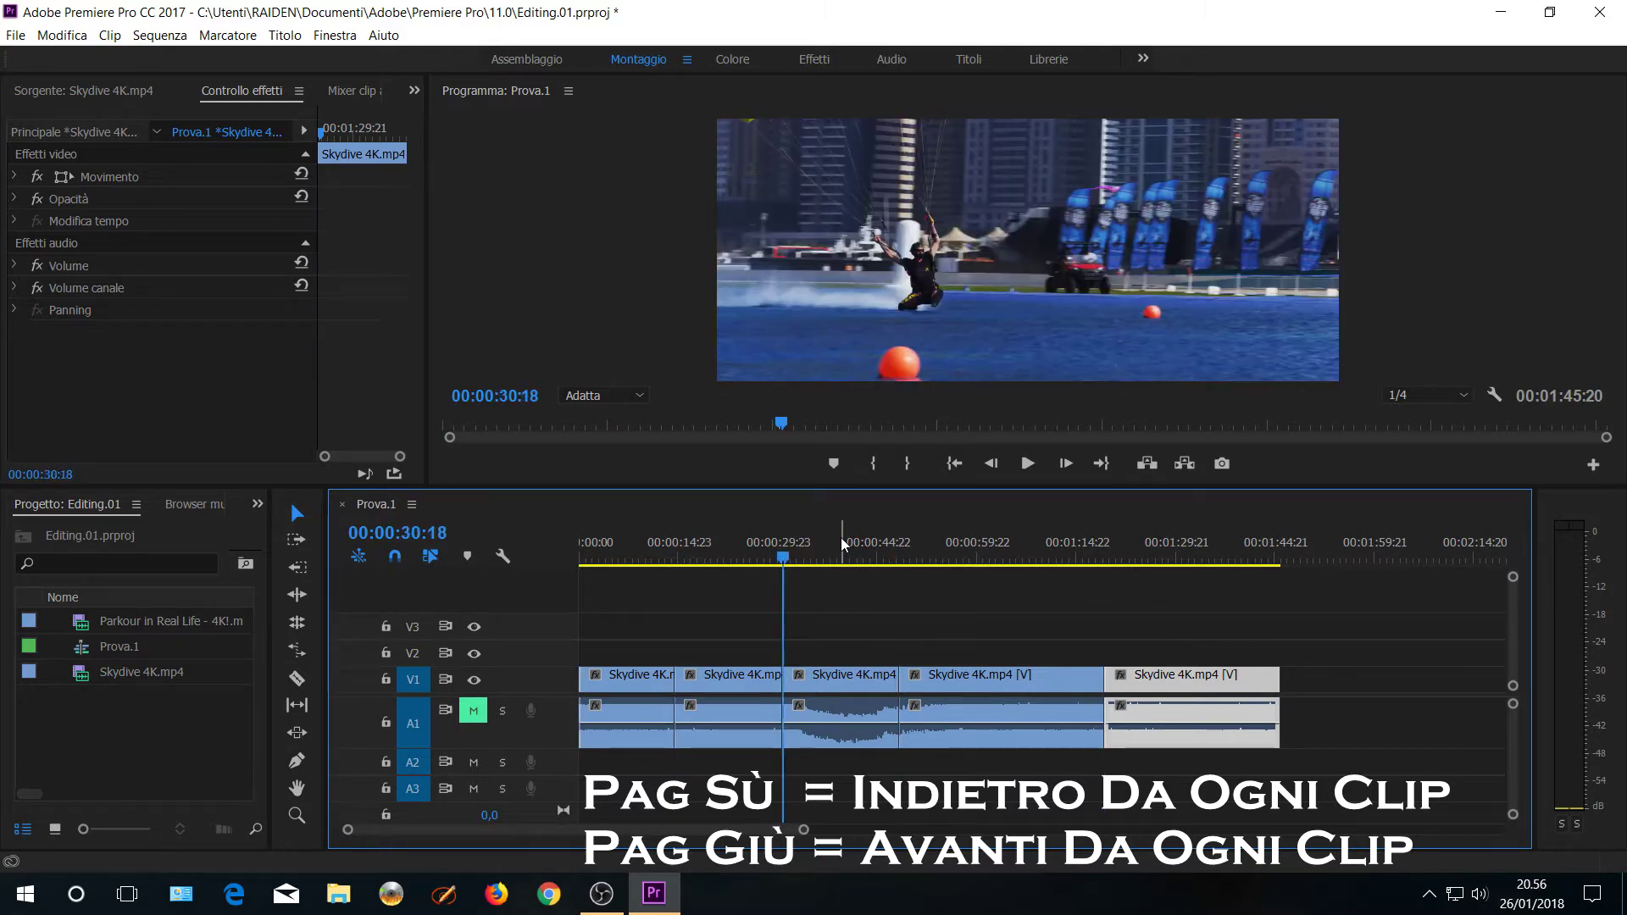
key(Page_Up)
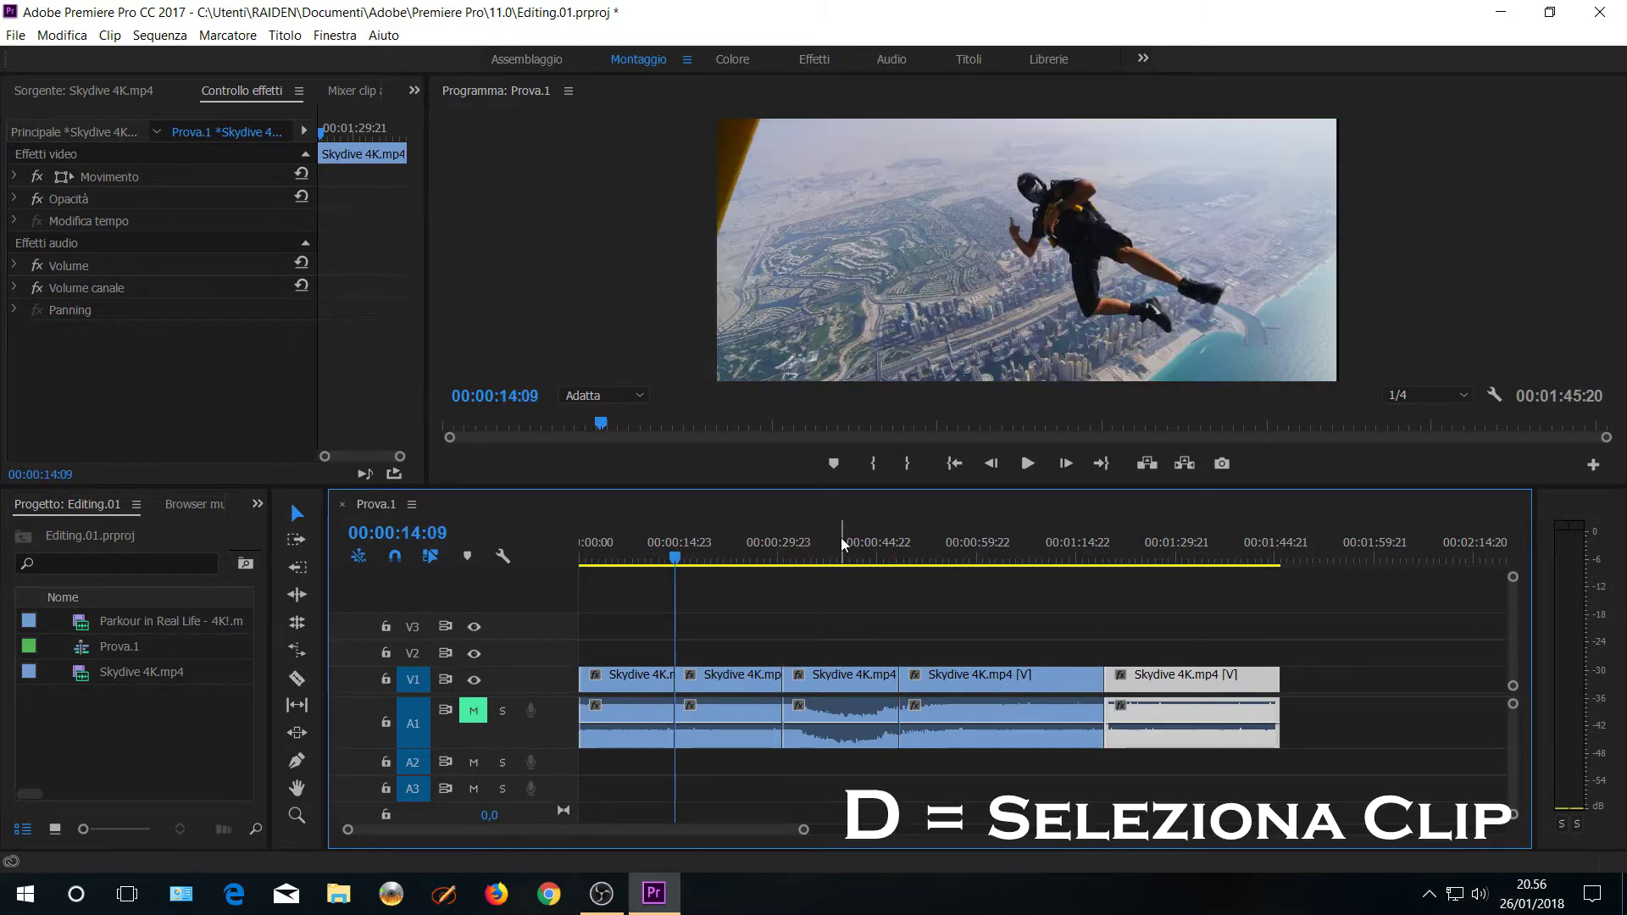
key(Page_Down)
key(Page_Down)
click(921, 659)
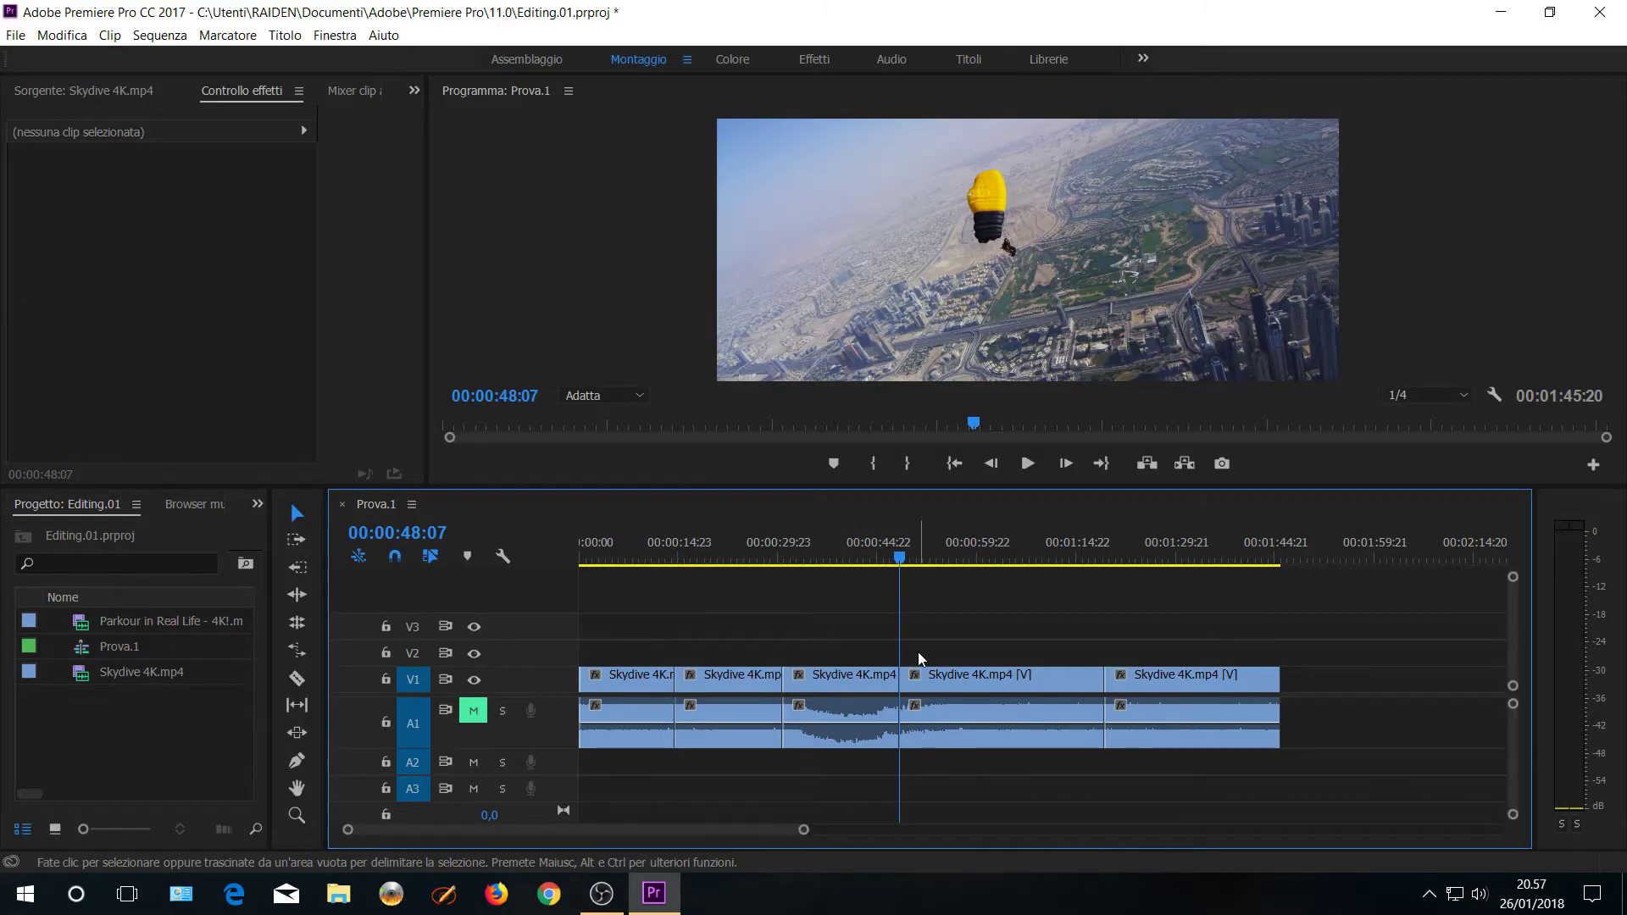
key(ctrl+s)
click(1138, 555)
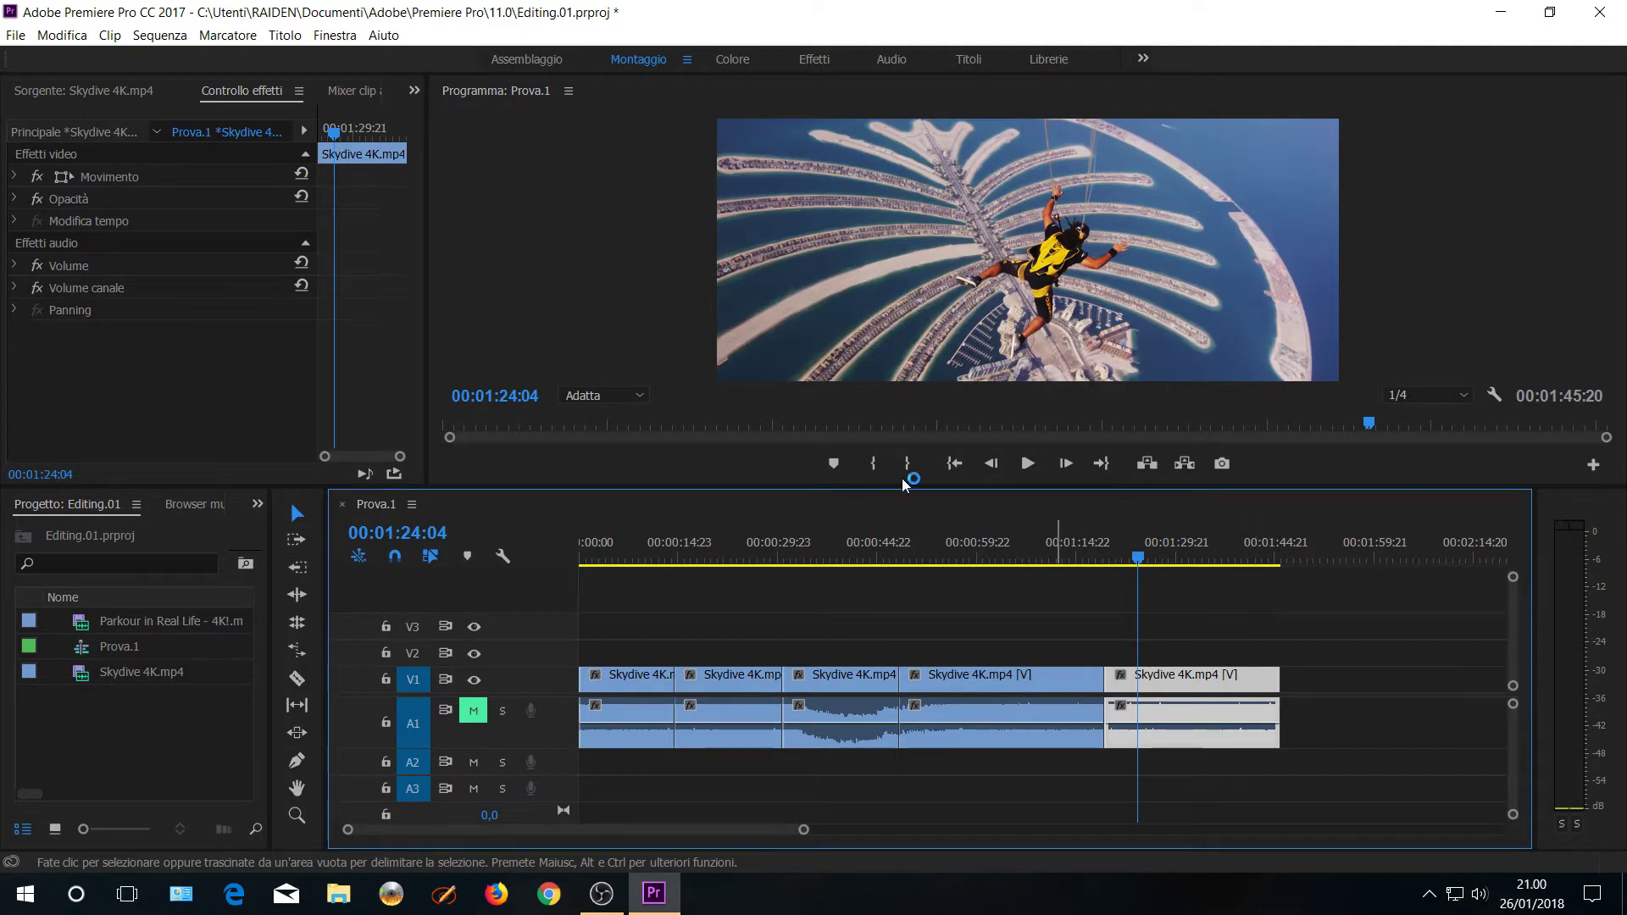
click(65, 38)
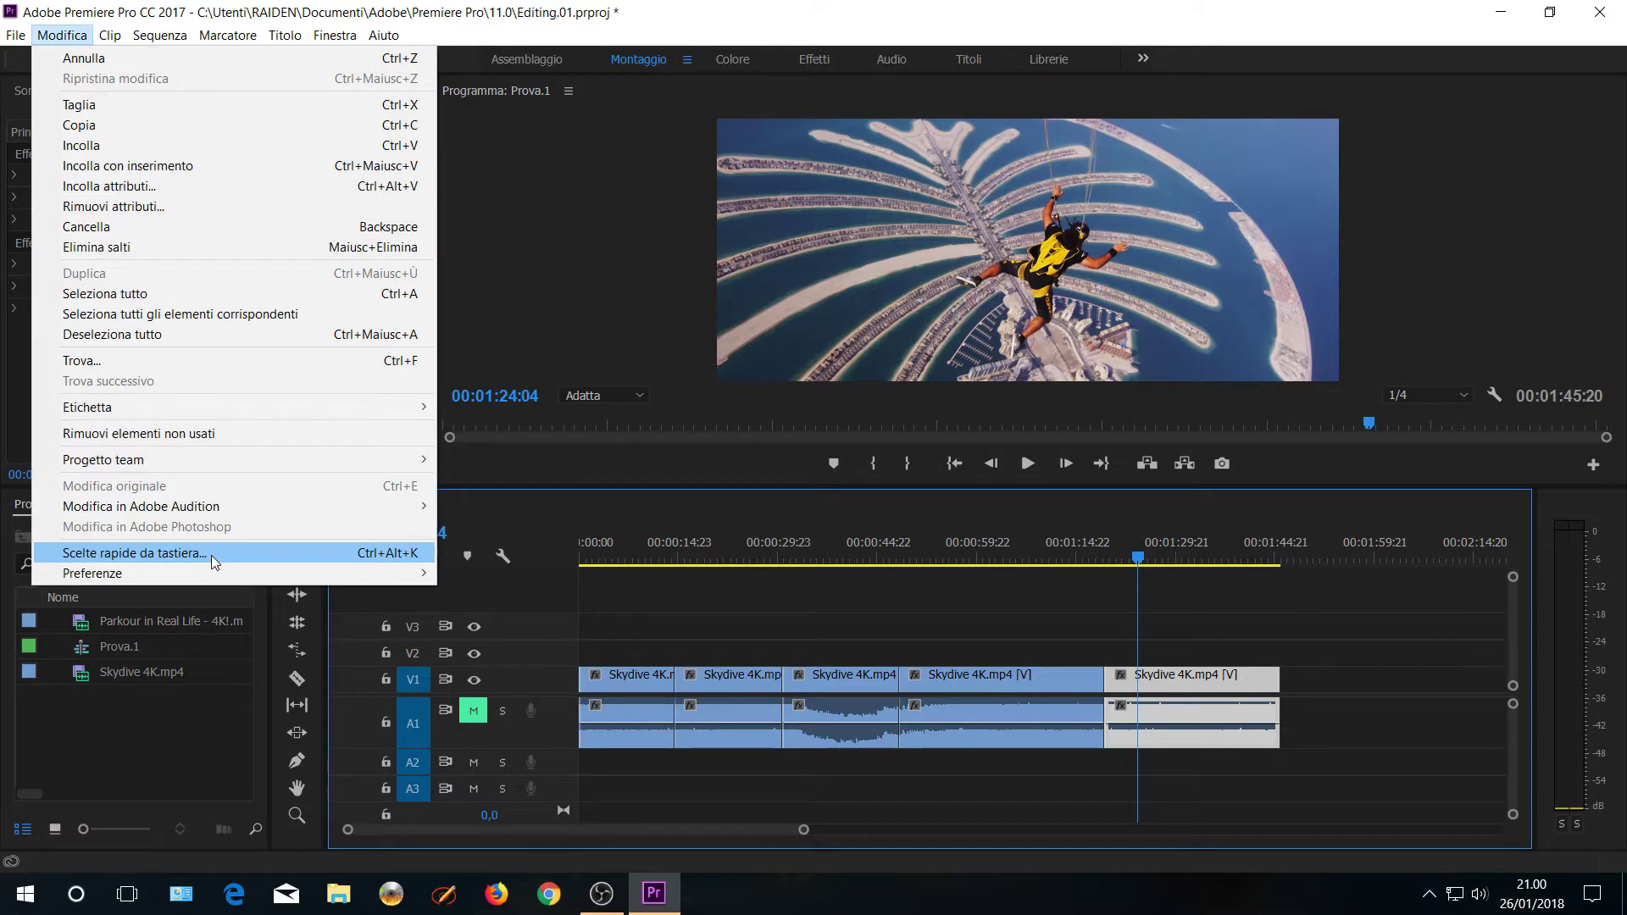
click(211, 555)
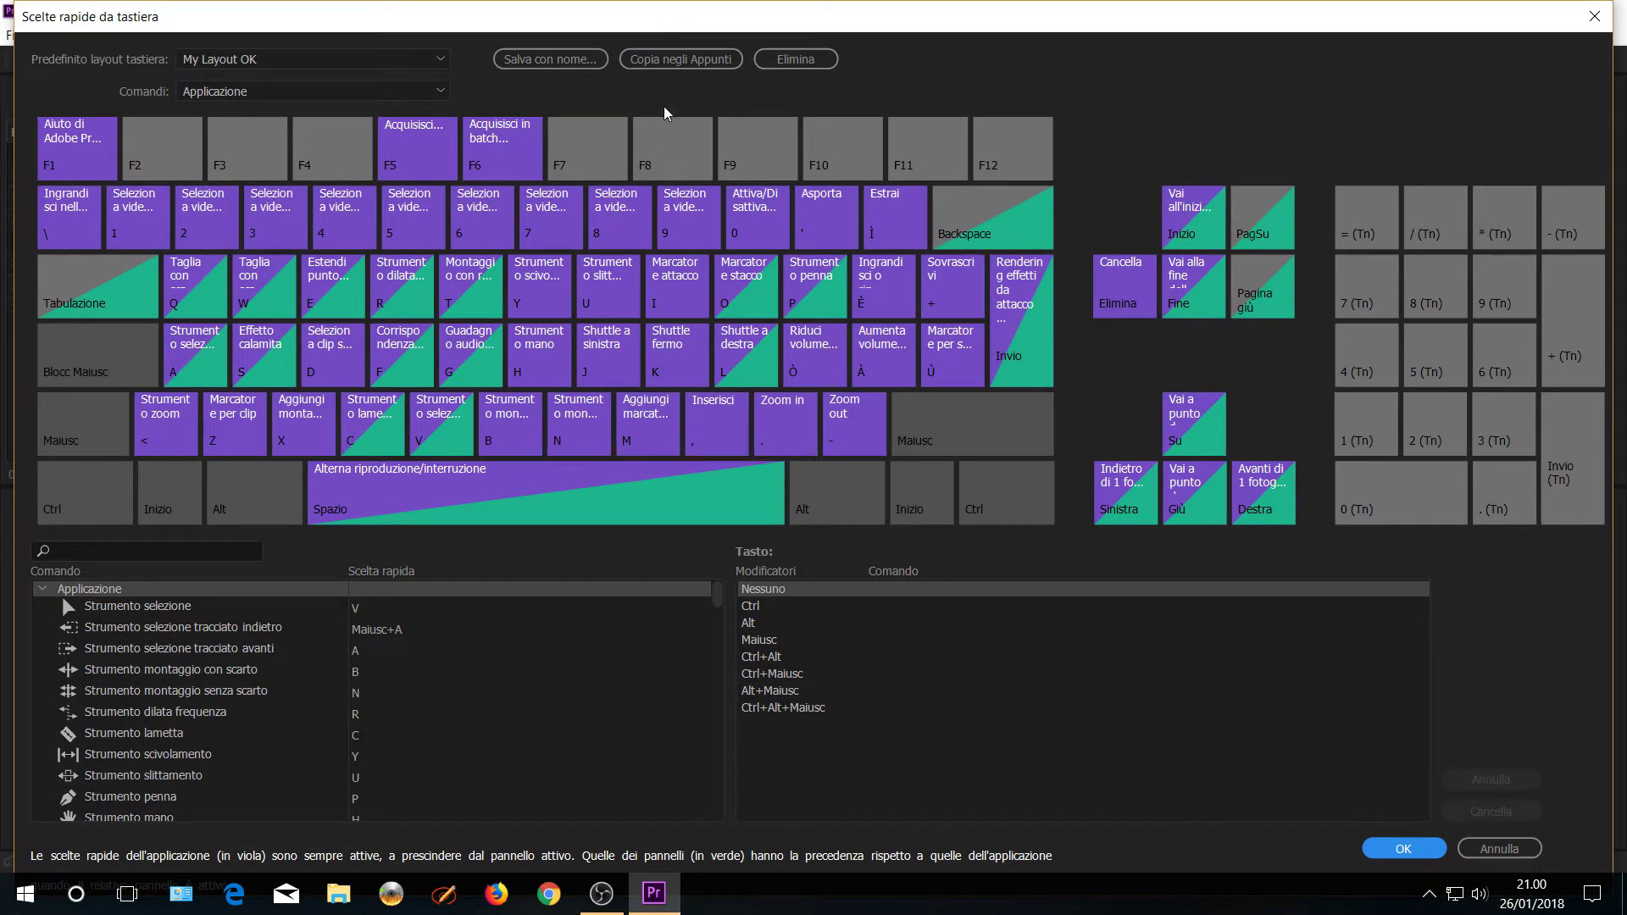
click(76, 550)
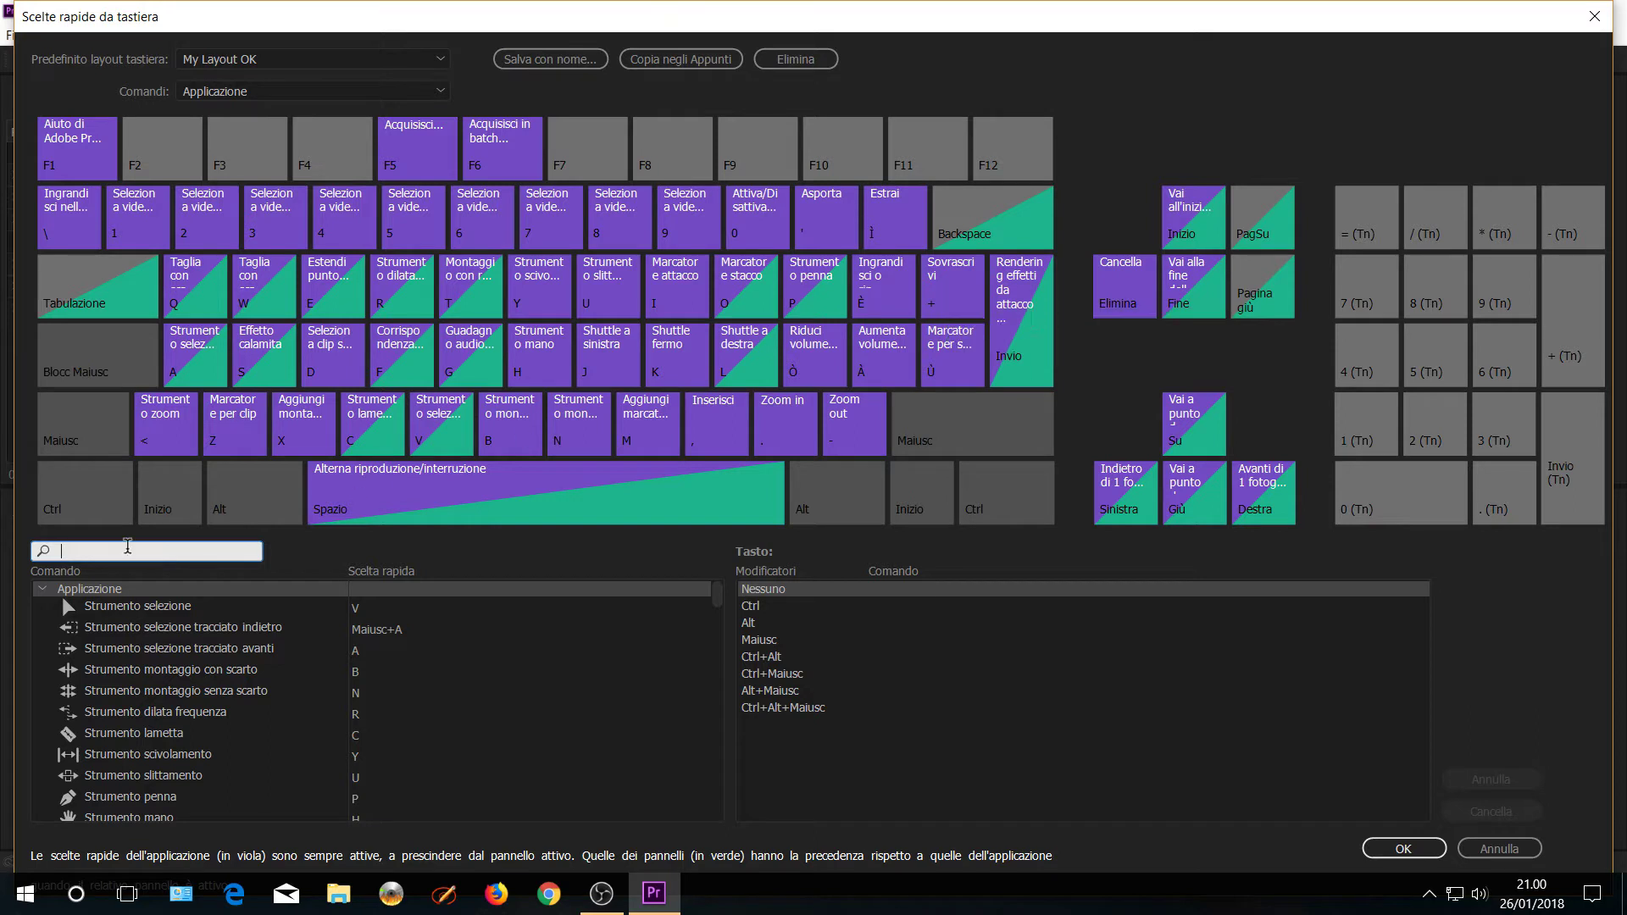
text(sovrasc)
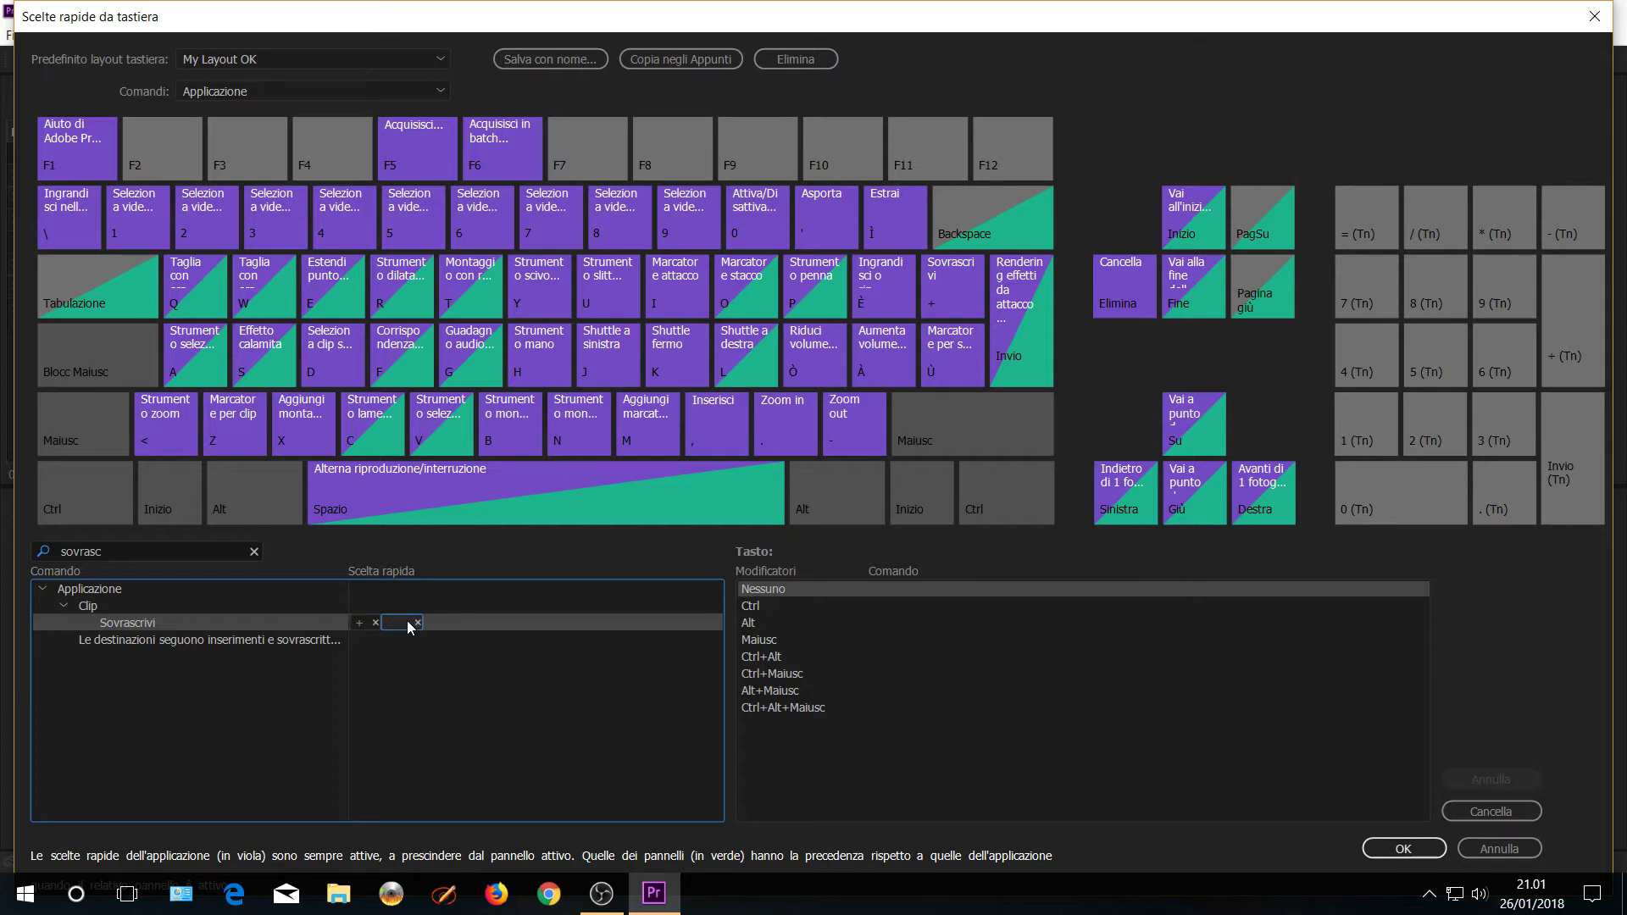
click(418, 624)
text(ingrandis)
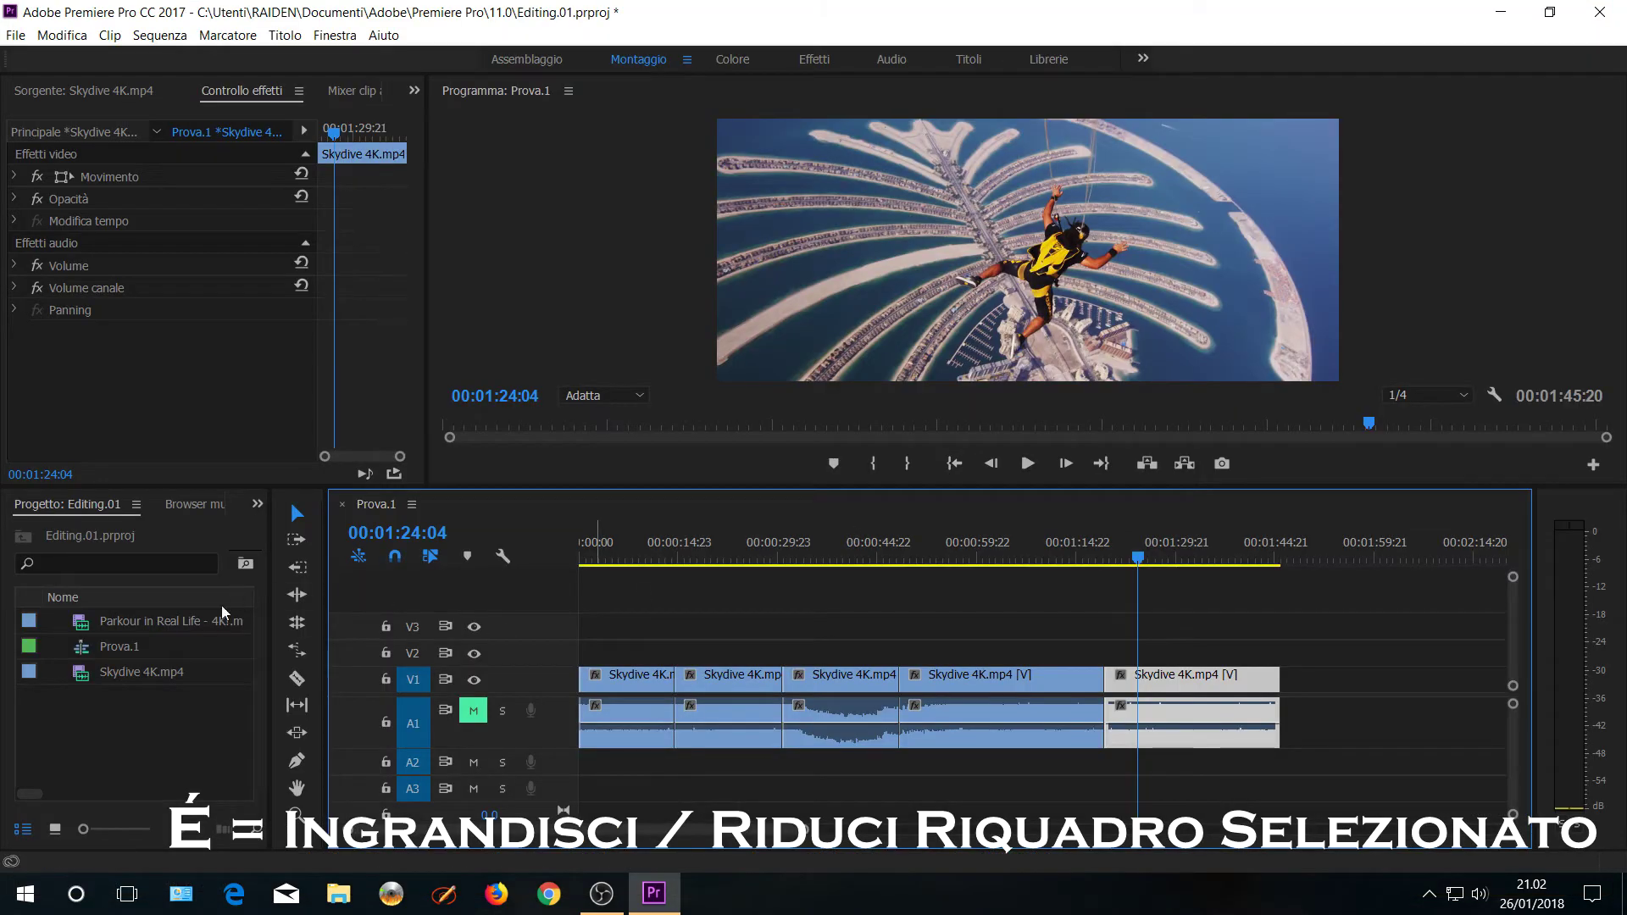
click(139, 747)
key(egrave)
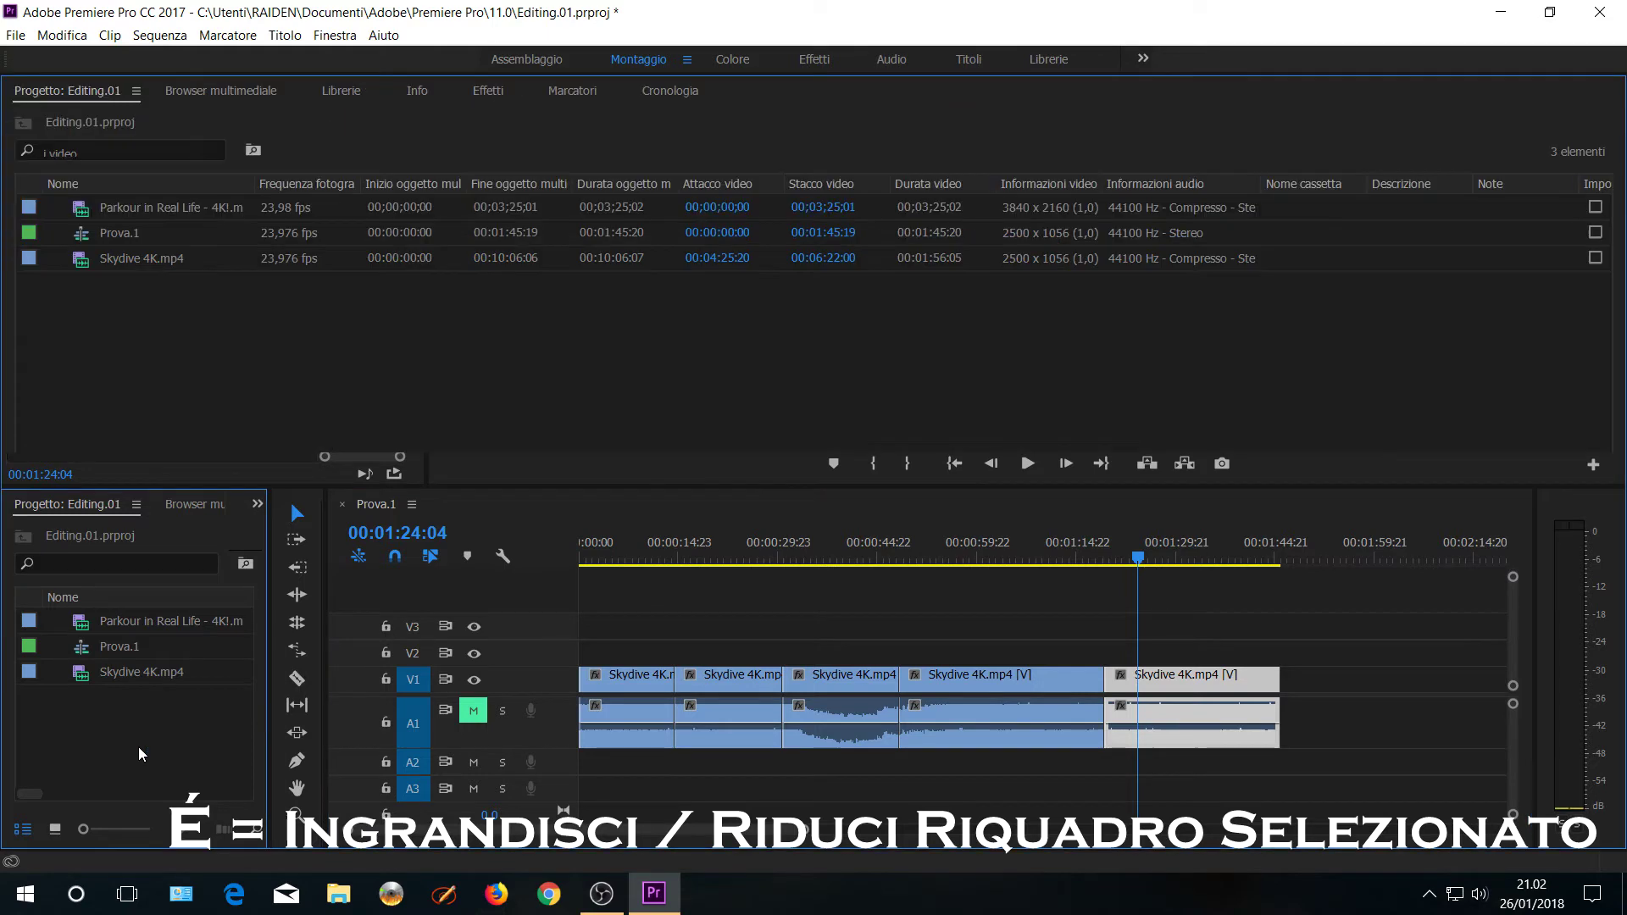
key(egrave)
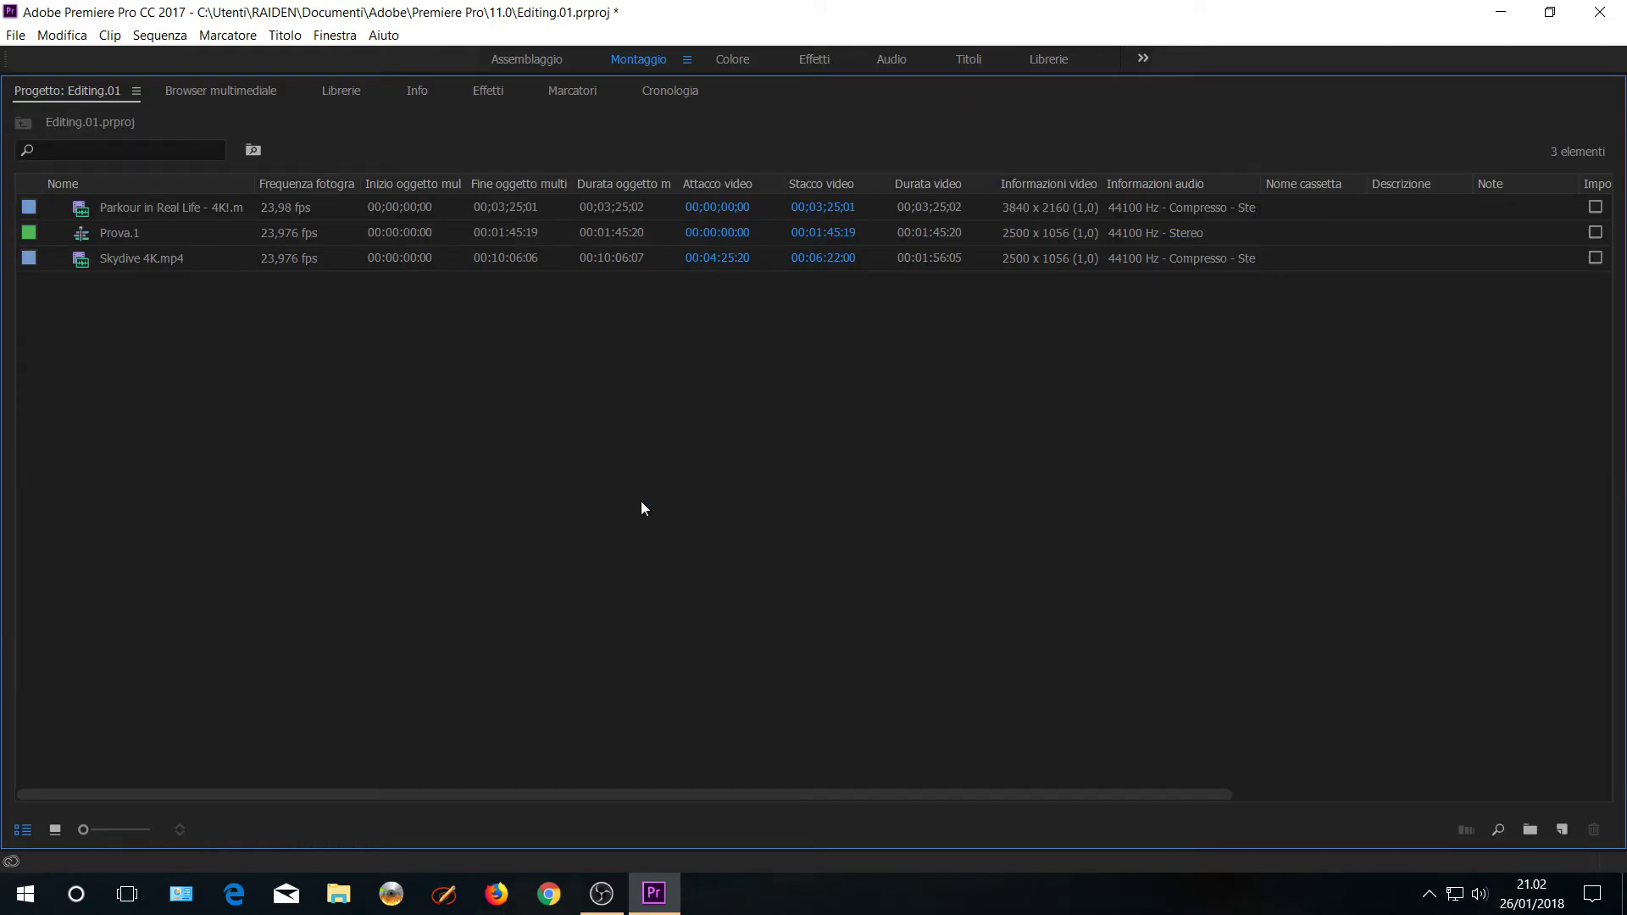
key(egrave)
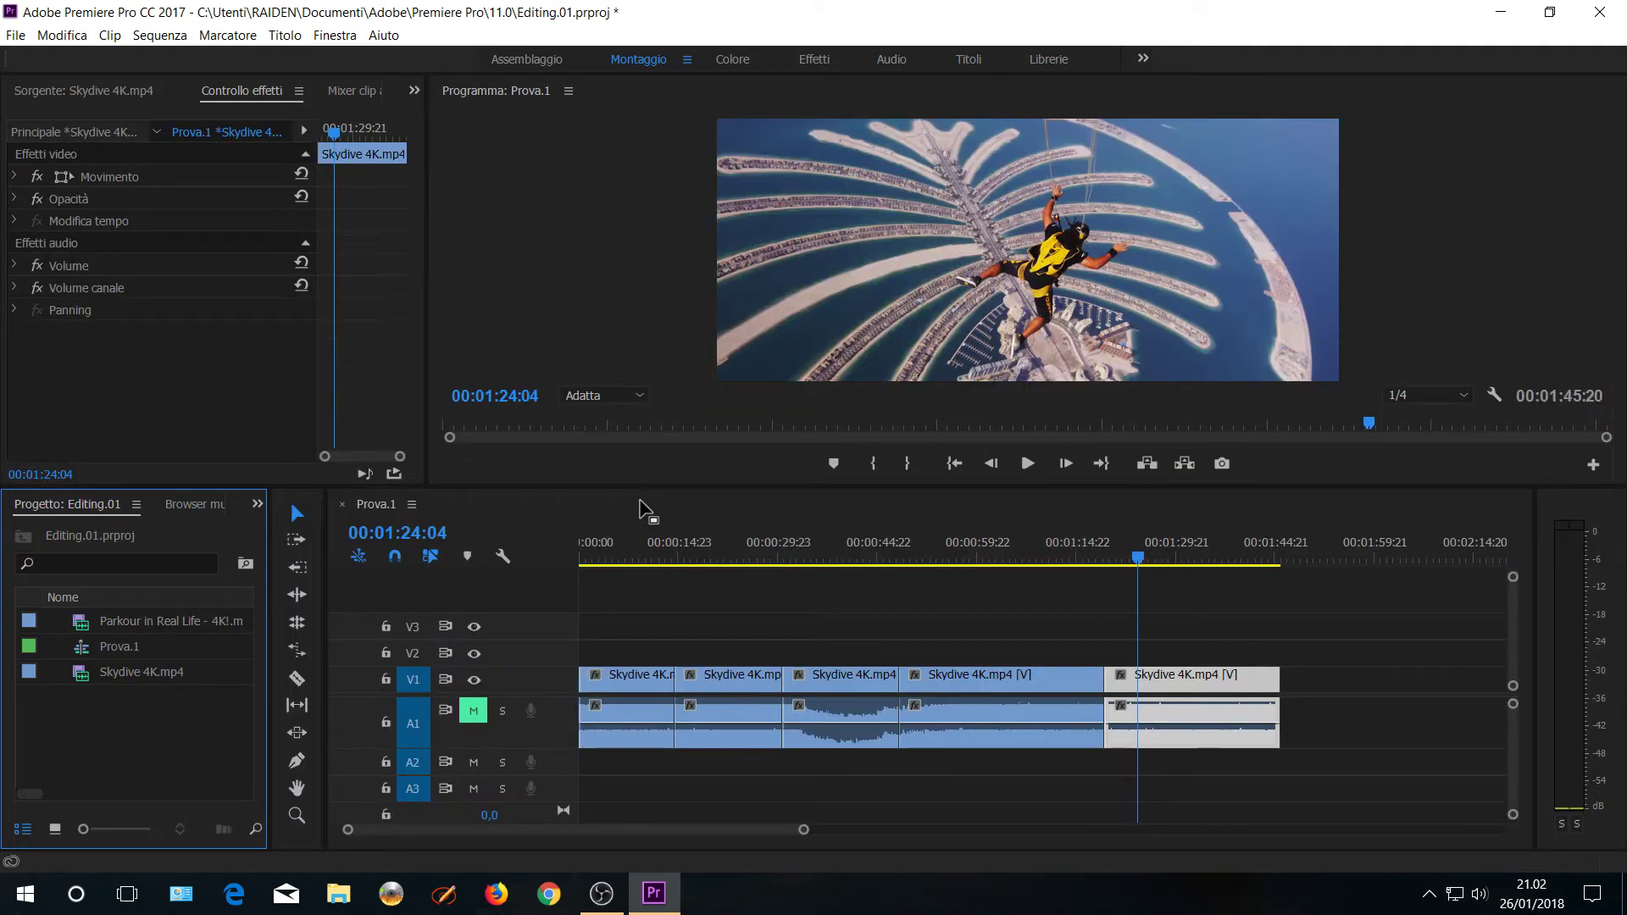
click(934, 552)
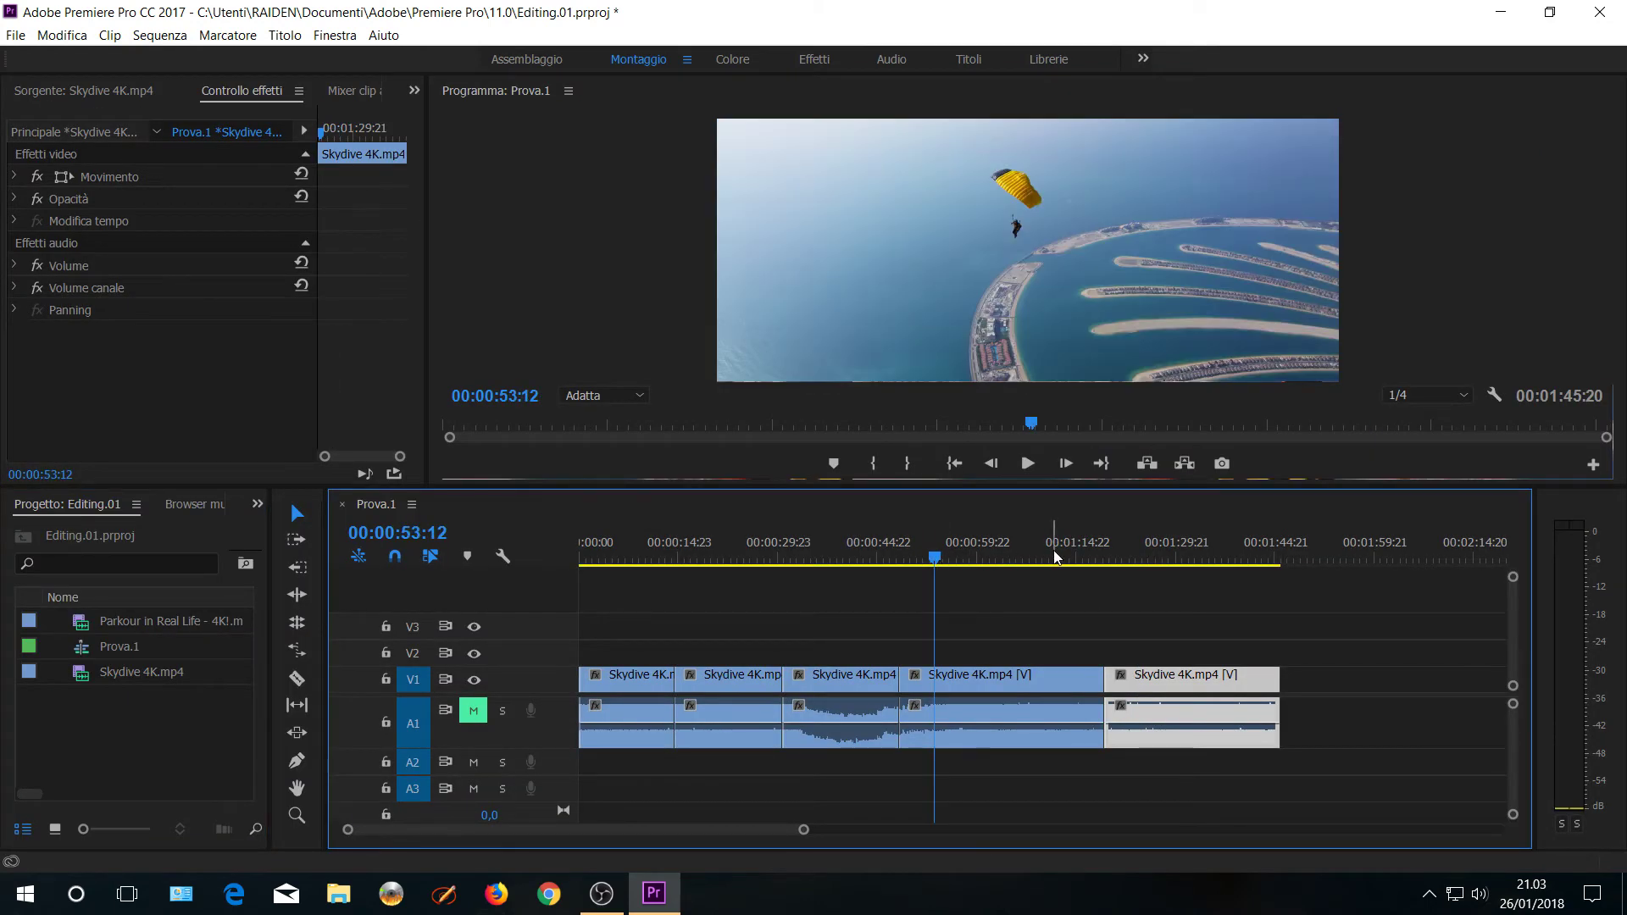